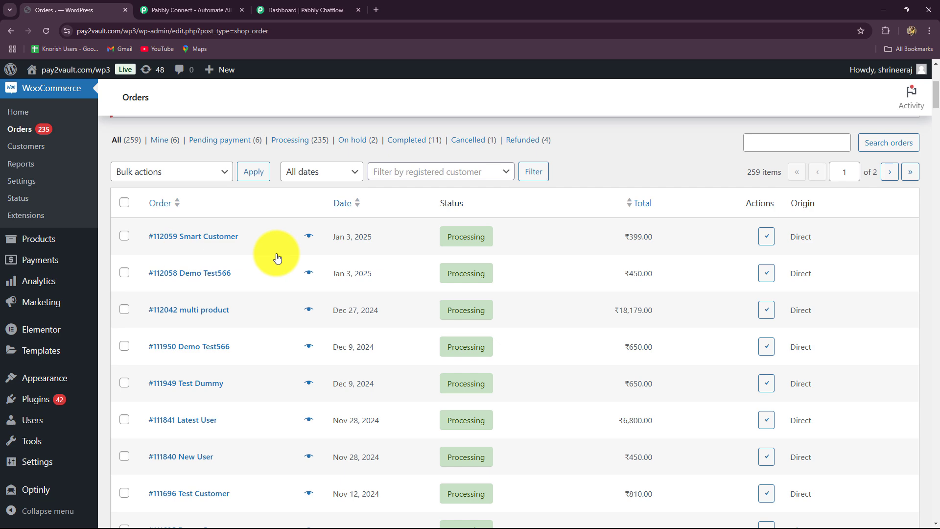
# Switch from WooCommerce Orders to the Pabbly Chatflow dashboard showing 100 message credits
pyautogui.click(318, 10)
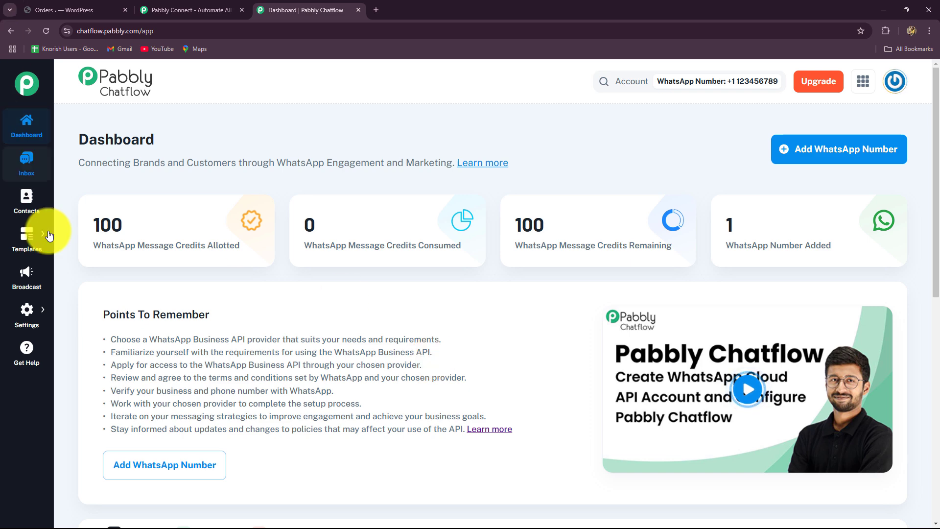
# Open the Chatflow Templates List and check the draft new_customers template
pyautogui.moveTo(39, 235)
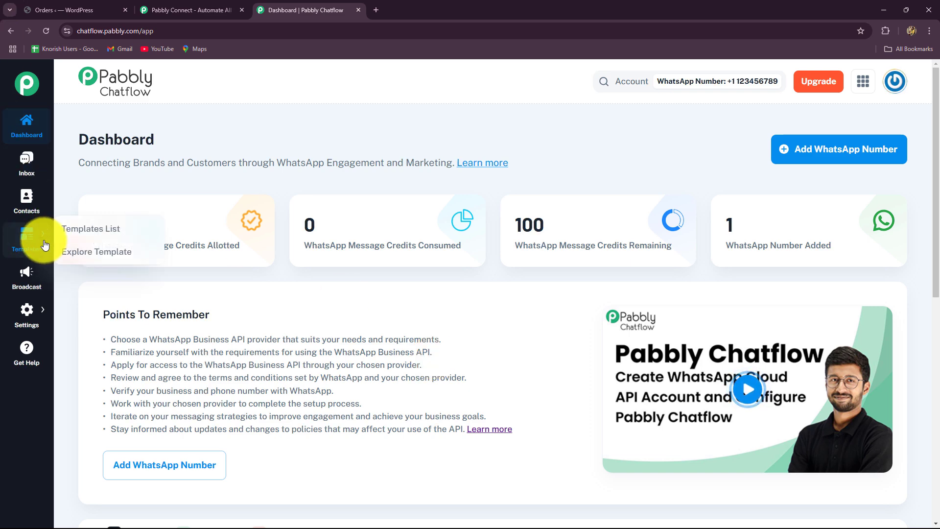
pyautogui.click(80, 230)
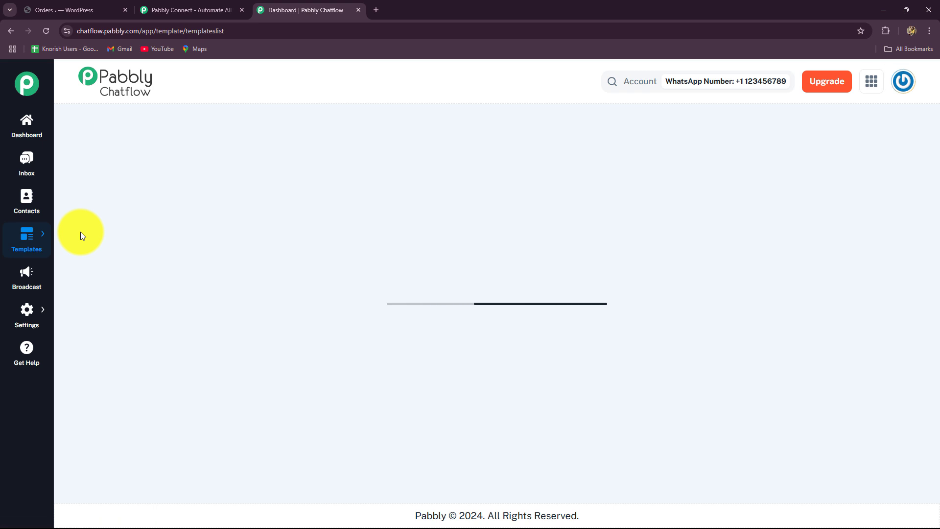
pyautogui.scroll(-2, 80, 231)
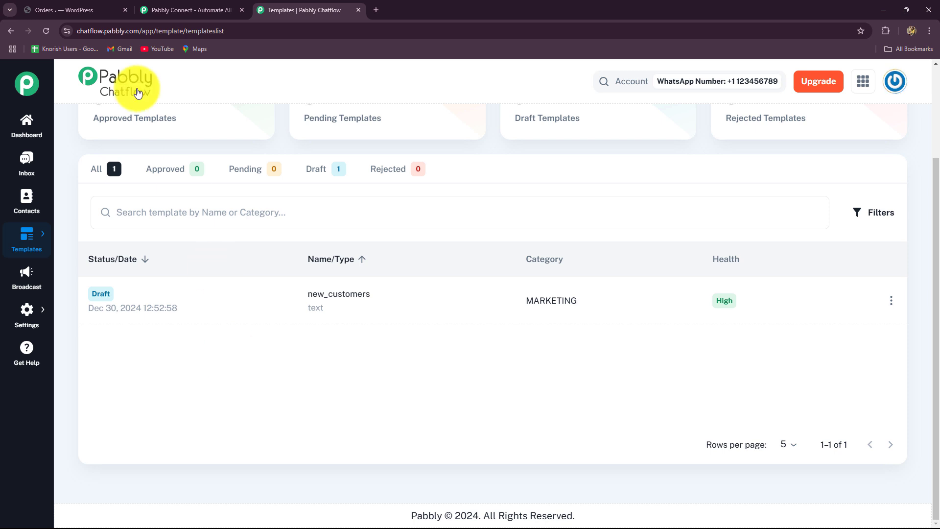
# Glance at the WooCommerce orders, then go to the Pabbly Connect website
pyautogui.click(87, 10)
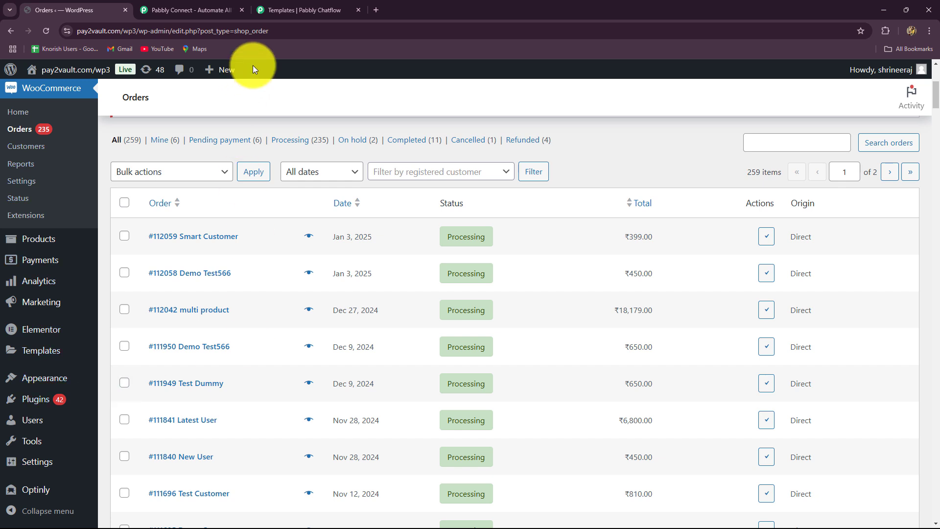
pyautogui.click(294, 10)
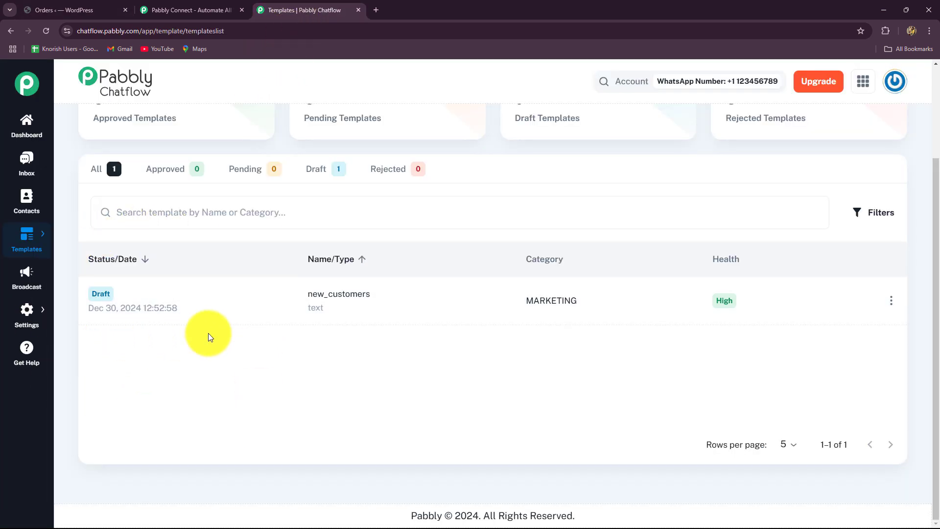
pyautogui.click(209, 12)
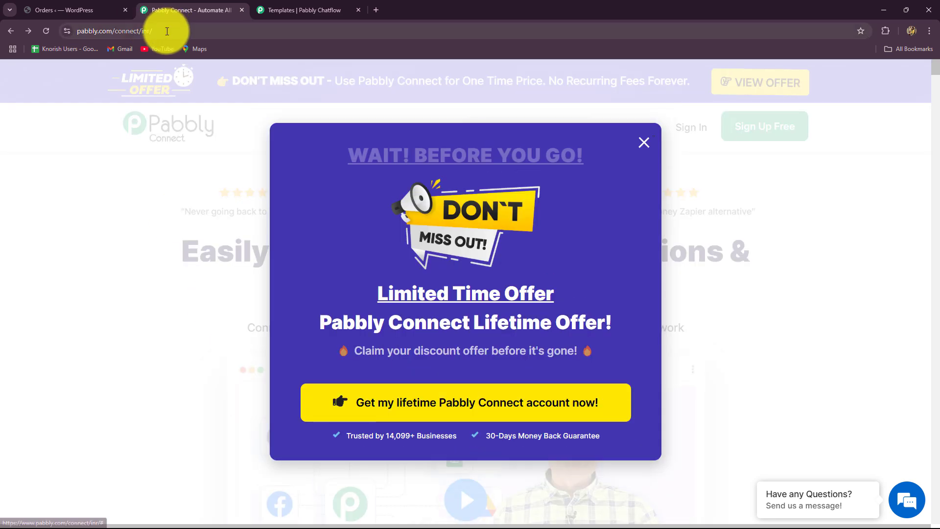
# Dismiss the limited-time offer popup and browse the Pabbly Connect landing page headline
pyautogui.click(76, 33)
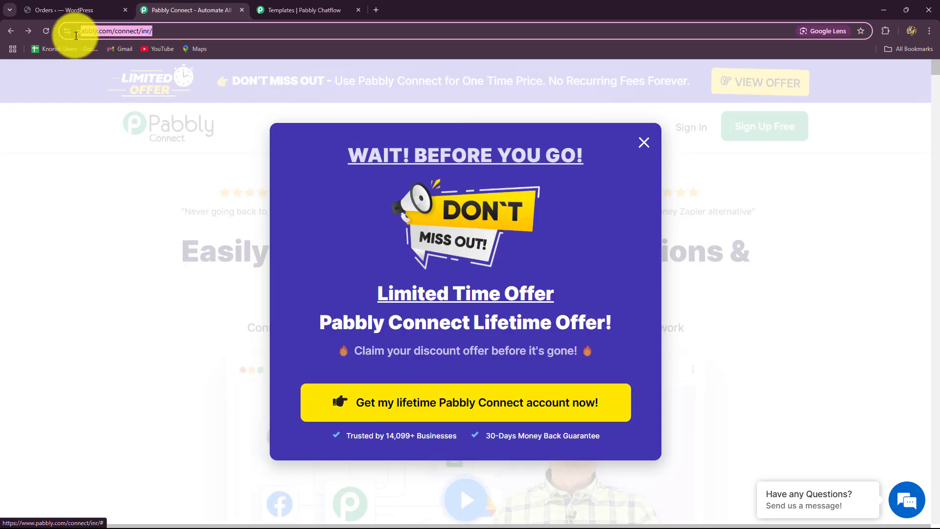
pyautogui.click(643, 142)
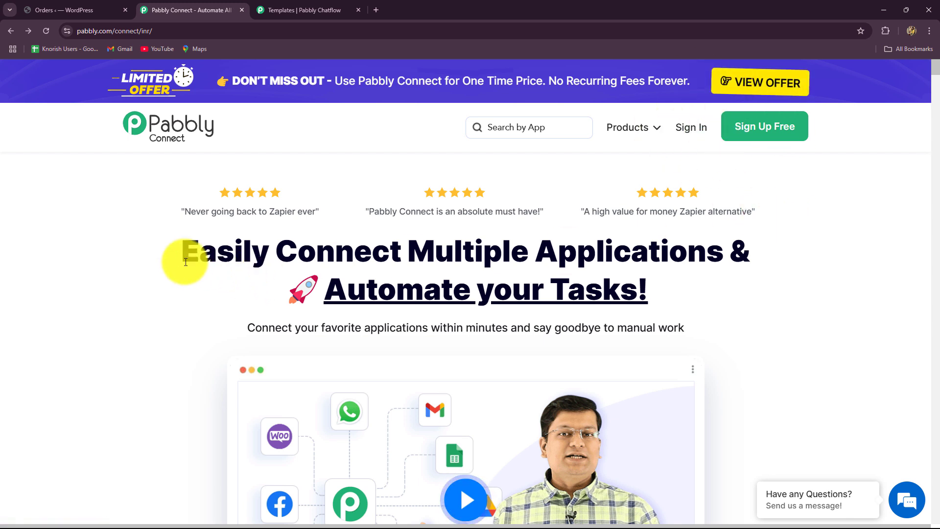
pyautogui.moveTo(185, 254); pyautogui.dragTo(742, 321)
pyautogui.click(742, 321)
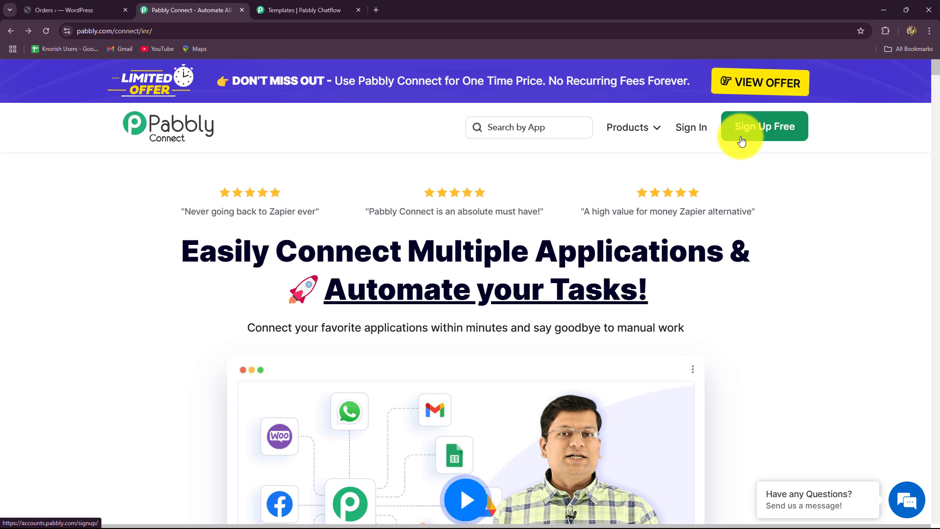
pyautogui.moveTo(172, 264); pyautogui.dragTo(776, 327)
pyautogui.click(777, 327)
pyautogui.scroll(-10, 778, 327)
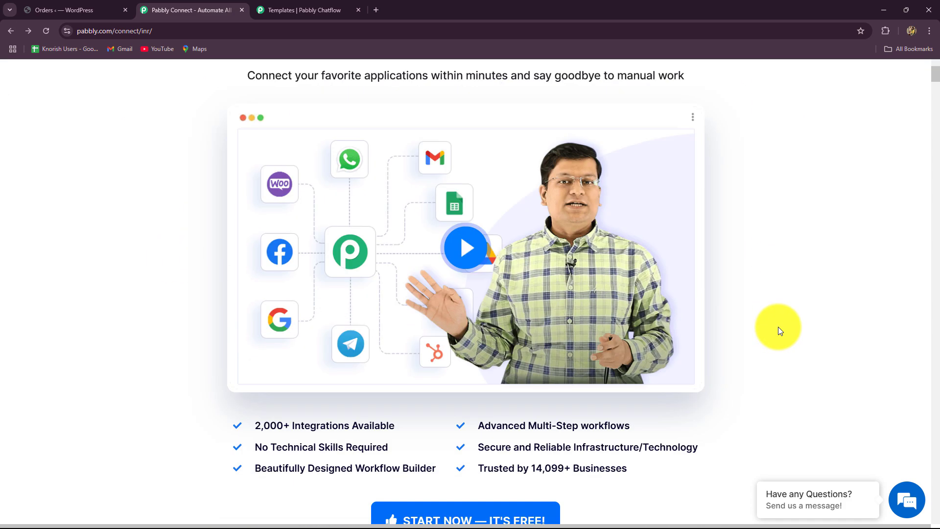
pyautogui.scroll(10, 777, 327)
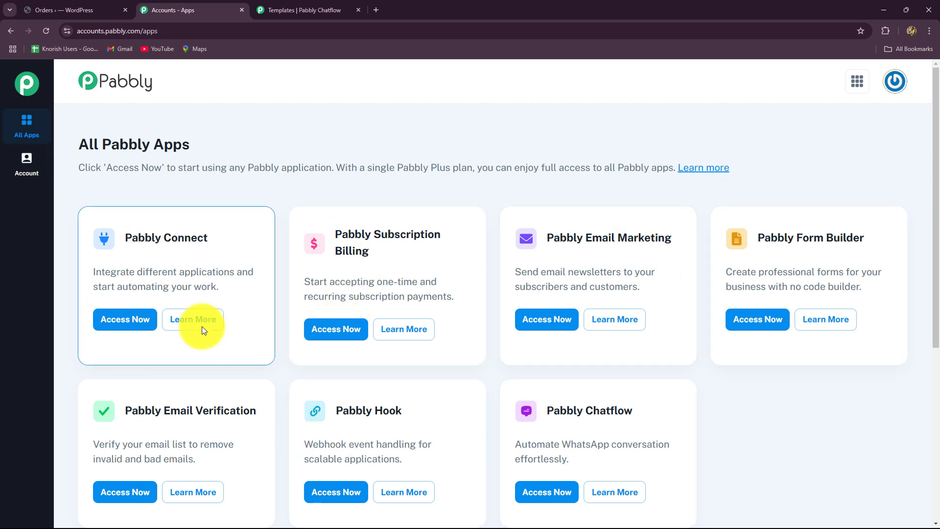
# Open the Pabbly Connect app and review its dashboard: 3000 tasks, 2994 remaining, empty Home folder
pyautogui.moveTo(127, 237); pyautogui.dragTo(365, 235)
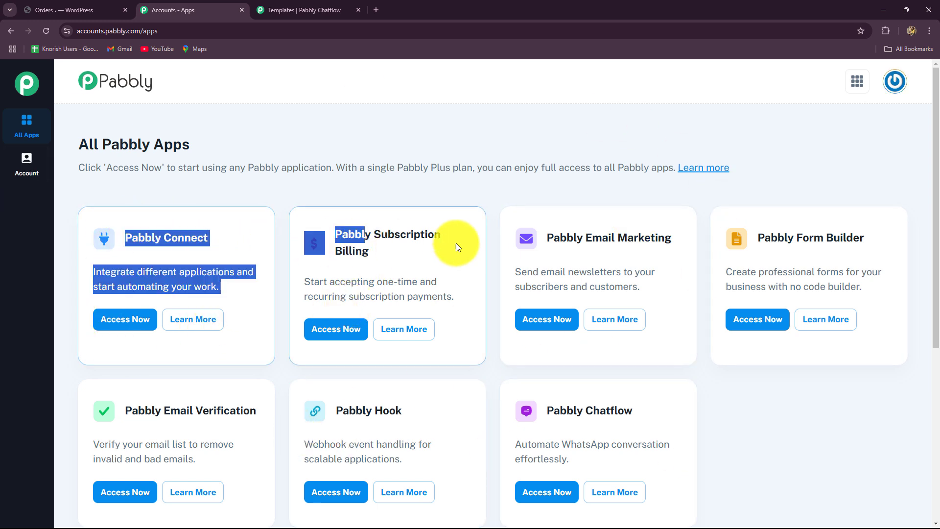
pyautogui.click(748, 422)
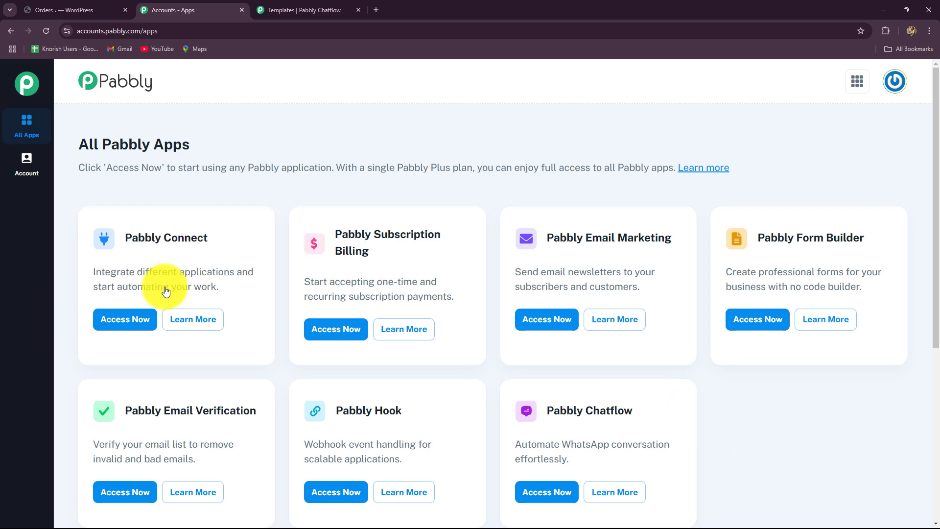
pyautogui.click(138, 319)
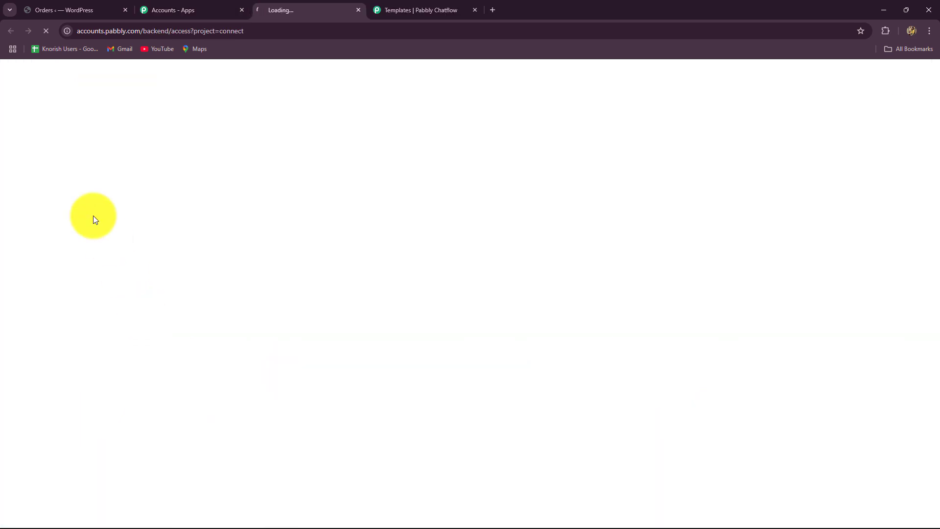
pyautogui.scroll(-3, 79, 449)
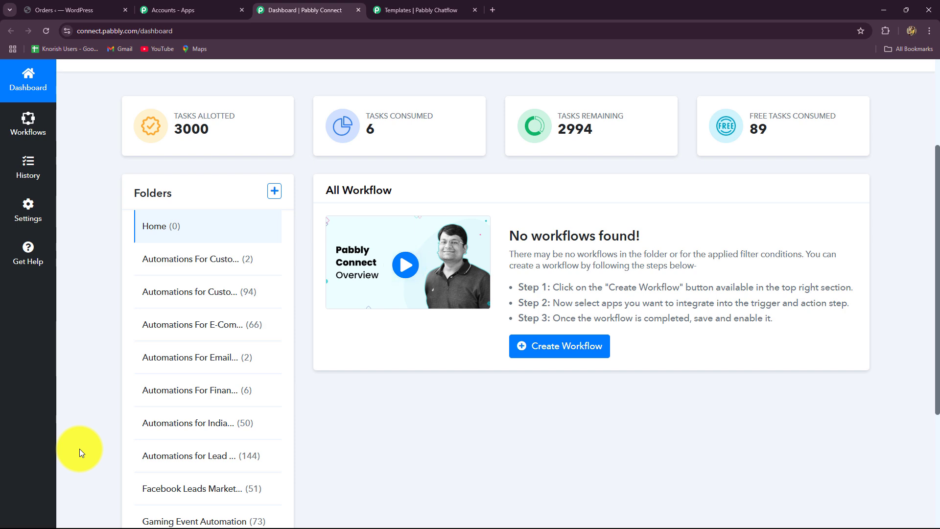
pyautogui.scroll(-5, 80, 453)
pyautogui.scroll(6, 79, 454)
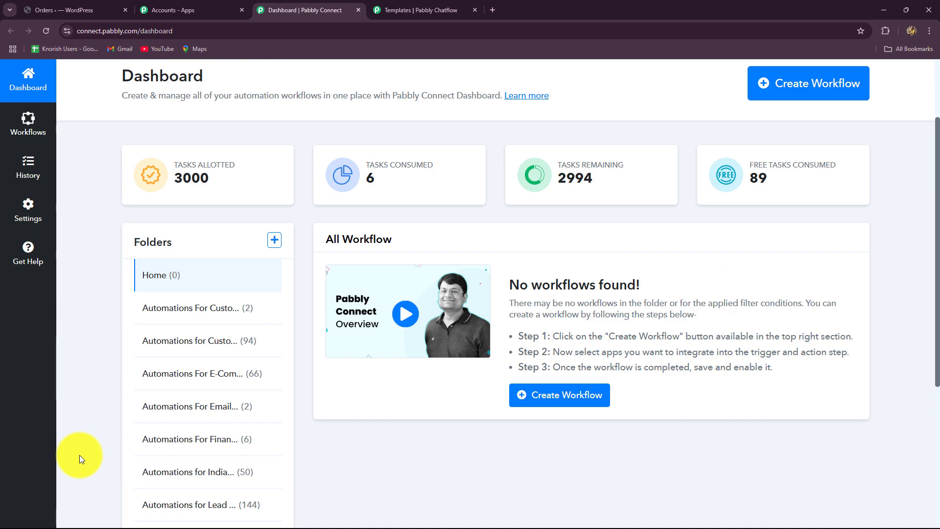
pyautogui.scroll(-4, 480, 405)
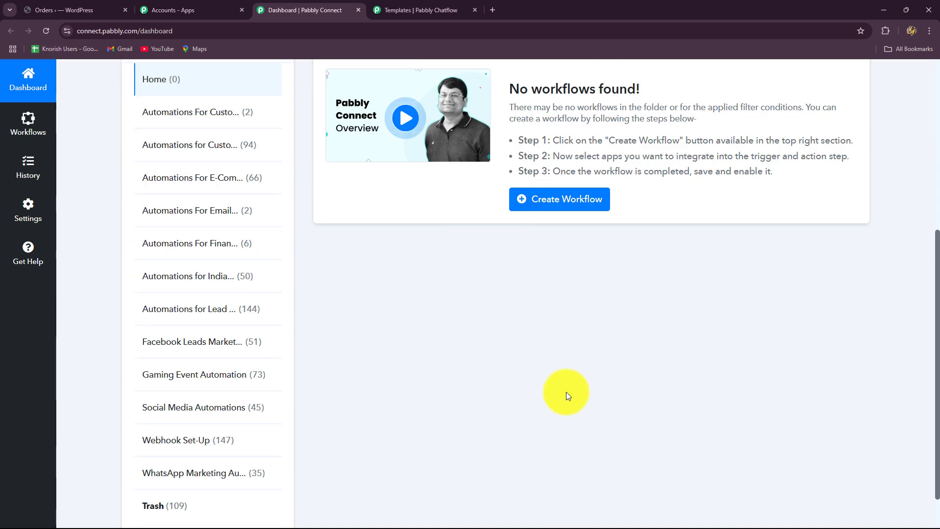
pyautogui.scroll(2, 566, 395)
pyautogui.scroll(-2, 566, 395)
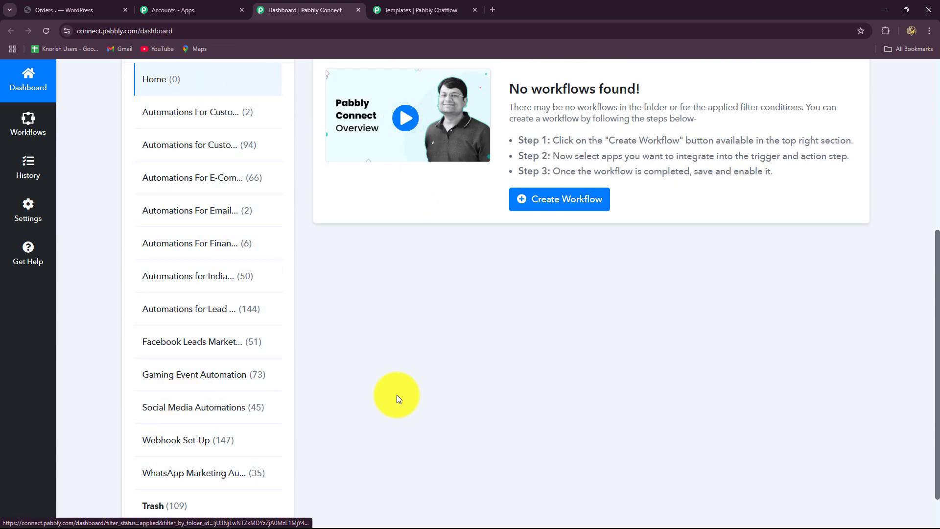
pyautogui.scroll(5, 397, 395)
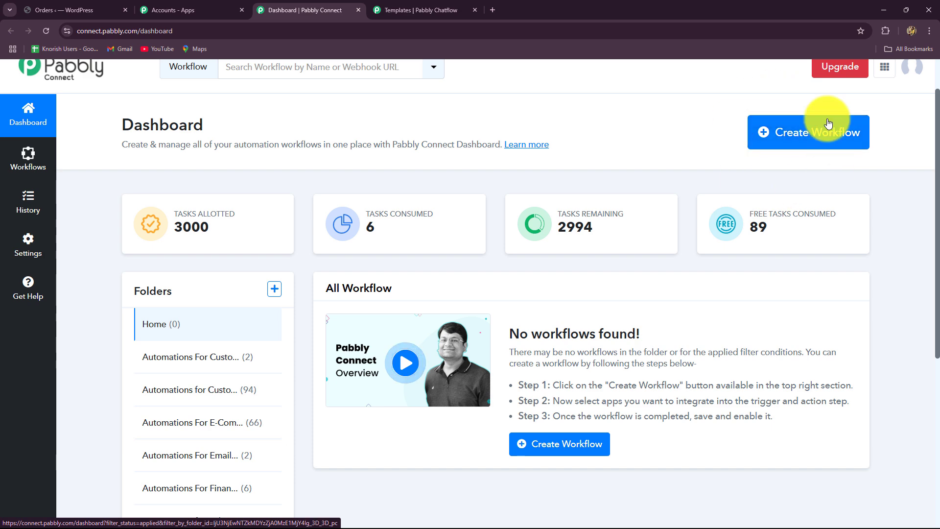
# Create workflow 'Send WhatsApp Messages on WooCommerce Orders using Pabbly Chatflow Automatically' in Automations For E-Commerce Store
pyautogui.click(785, 146)
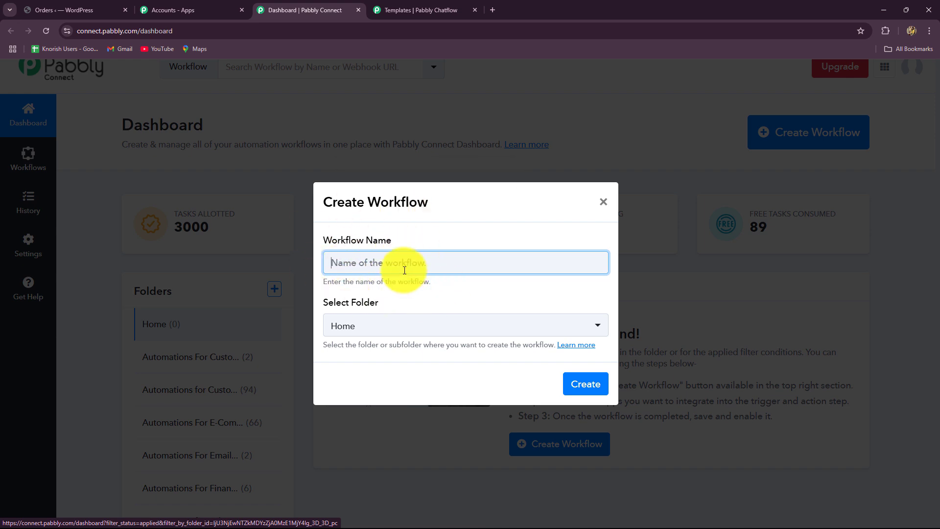
pyautogui.write('Send WhatsApp Messages on WooCommerce Orders using Pabbly Chatflow Automatically')
pyautogui.moveTo(405, 270); pyautogui.dragTo(629, 281)
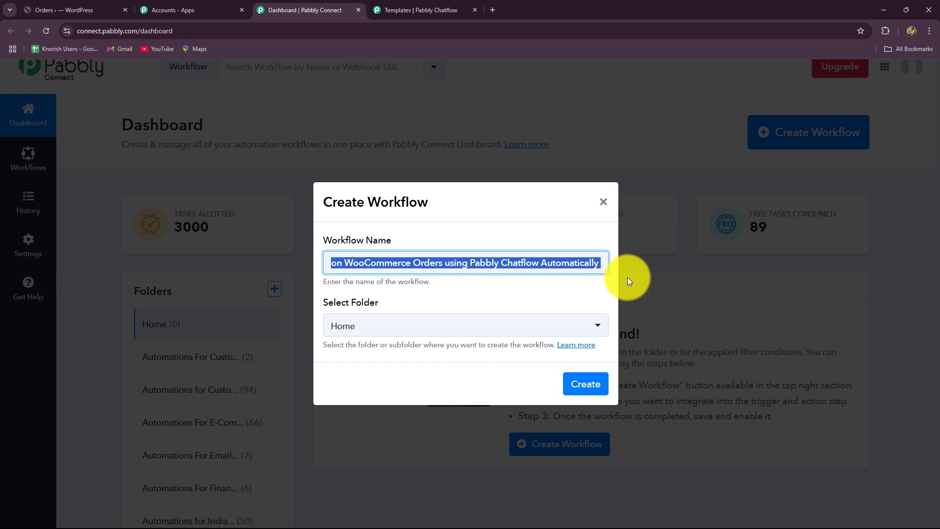
pyautogui.click(541, 301)
pyautogui.click(454, 337)
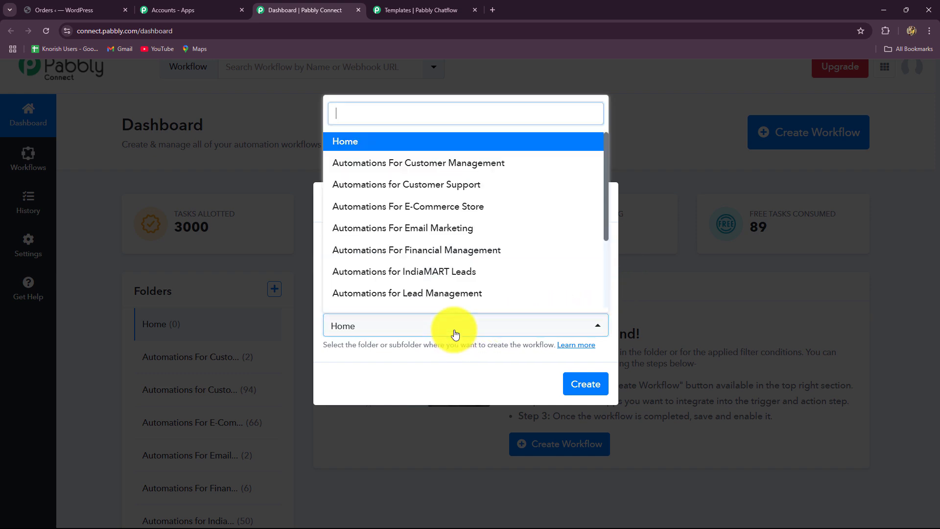
pyautogui.scroll(-3, 420, 205)
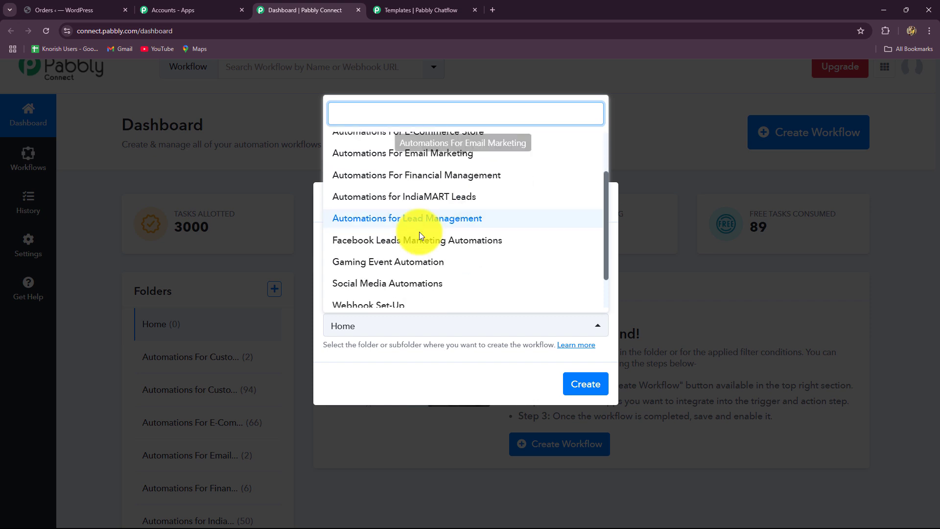
pyautogui.scroll(3, 418, 255)
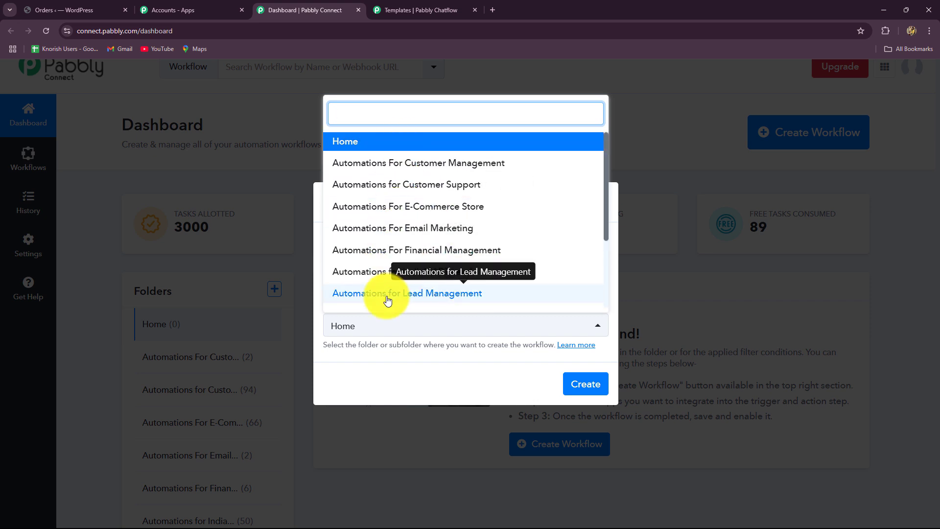
pyautogui.click(398, 207)
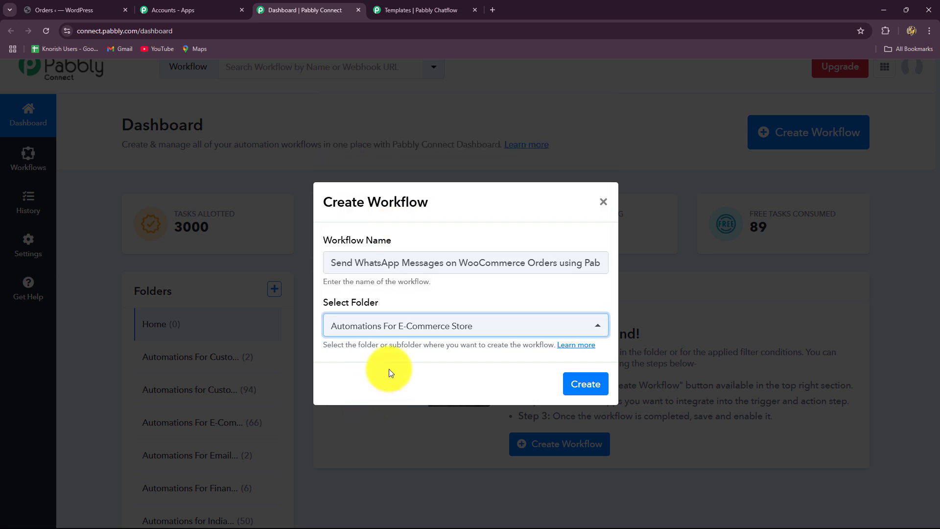
pyautogui.click(590, 392)
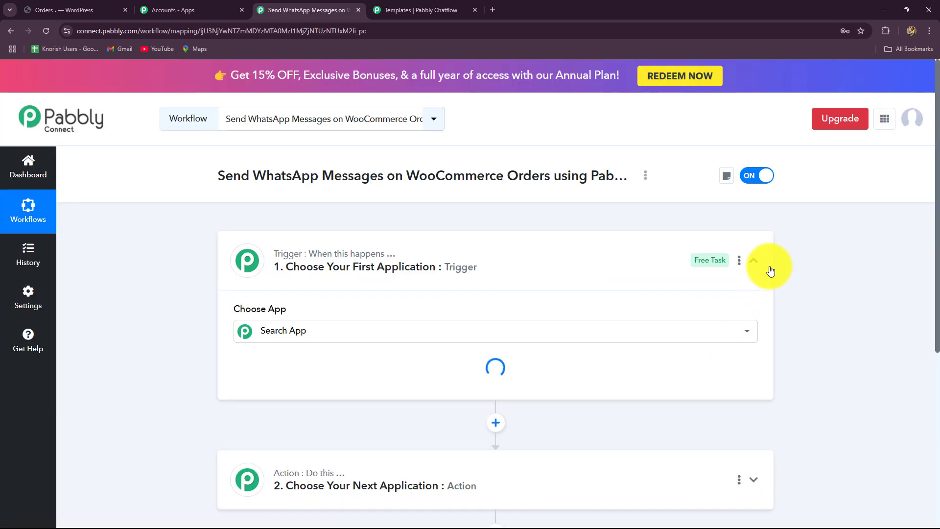
# Collapse the trigger app chooser and review the blank Trigger and Action steps
pyautogui.click(762, 263)
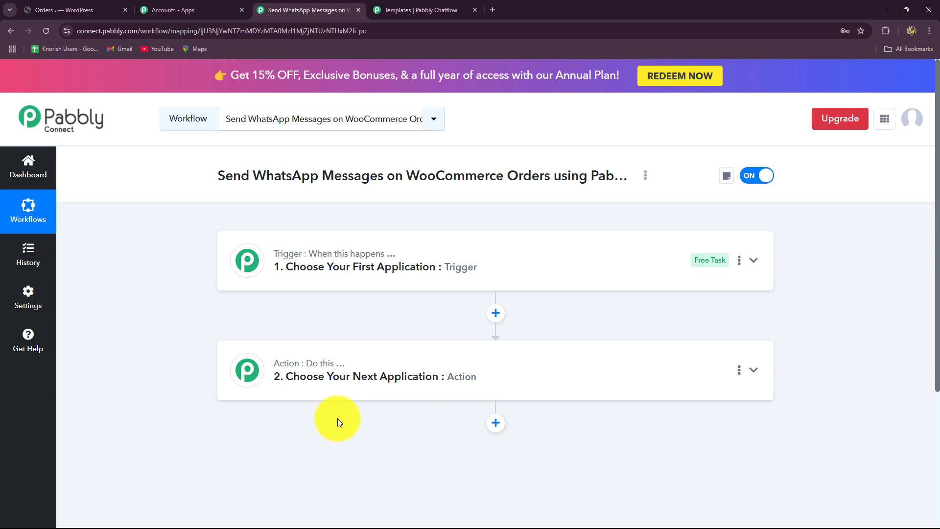
pyautogui.scroll(-4, 323, 429)
pyautogui.scroll(4, 323, 429)
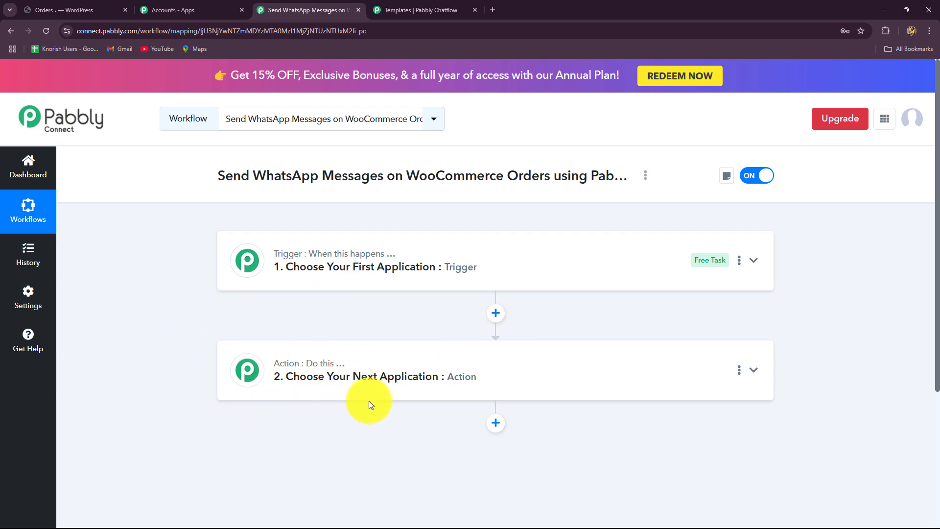
pyautogui.scroll(-2, 370, 401)
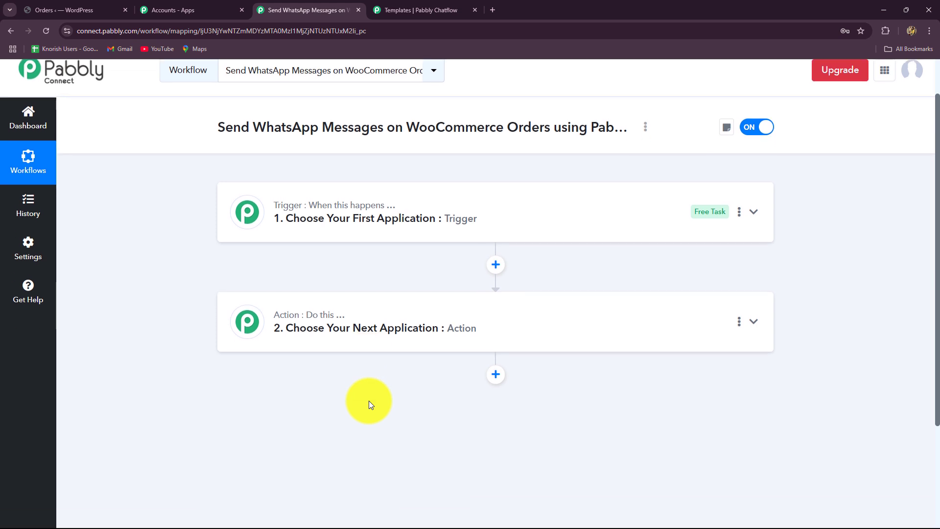
pyautogui.scroll(2, 370, 401)
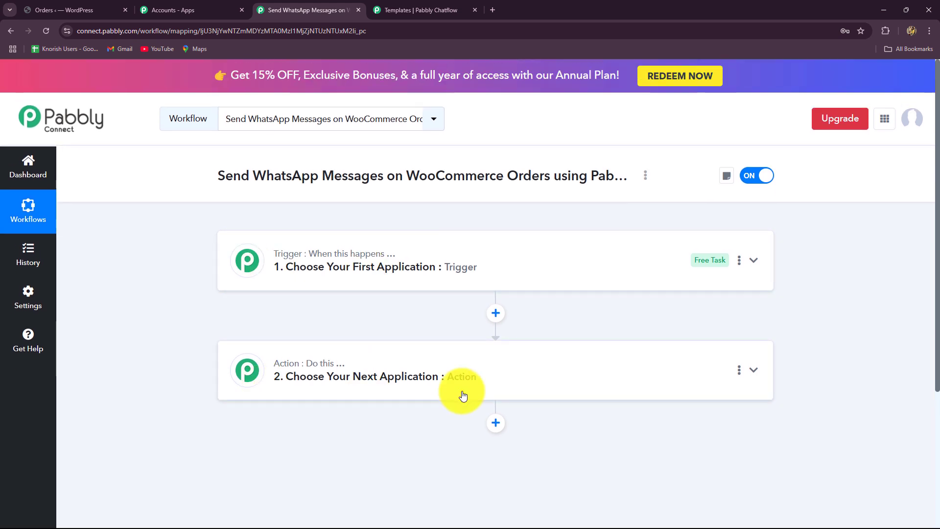
pyautogui.scroll(-1, 449, 402)
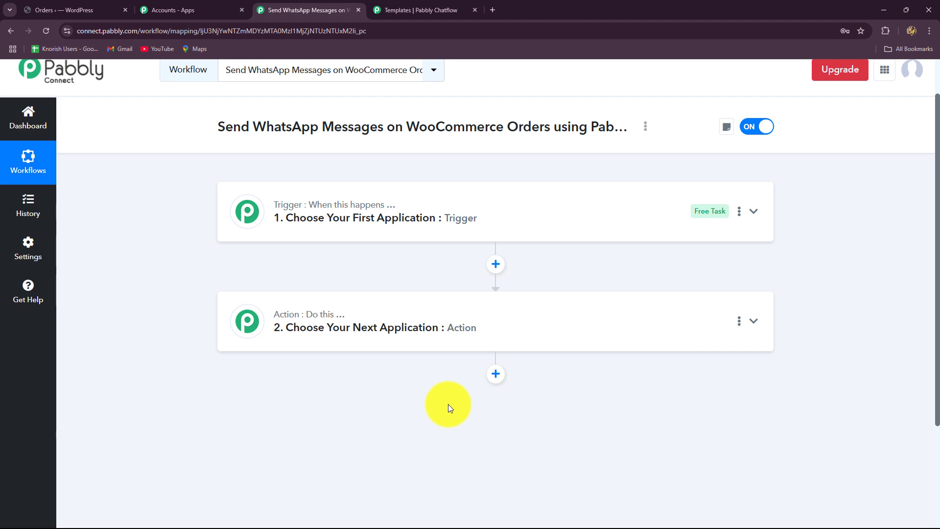
# Search 'Woo' and choose WooCommerce as the workflow's trigger app
pyautogui.click(300, 205)
pyautogui.scroll(1, 184, 353)
pyautogui.scroll(-2, 184, 354)
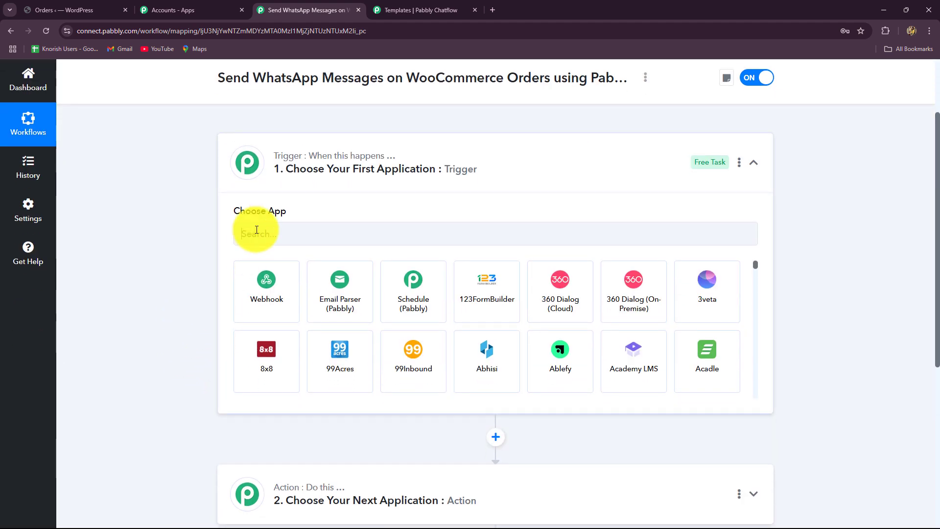
pyautogui.click(257, 229)
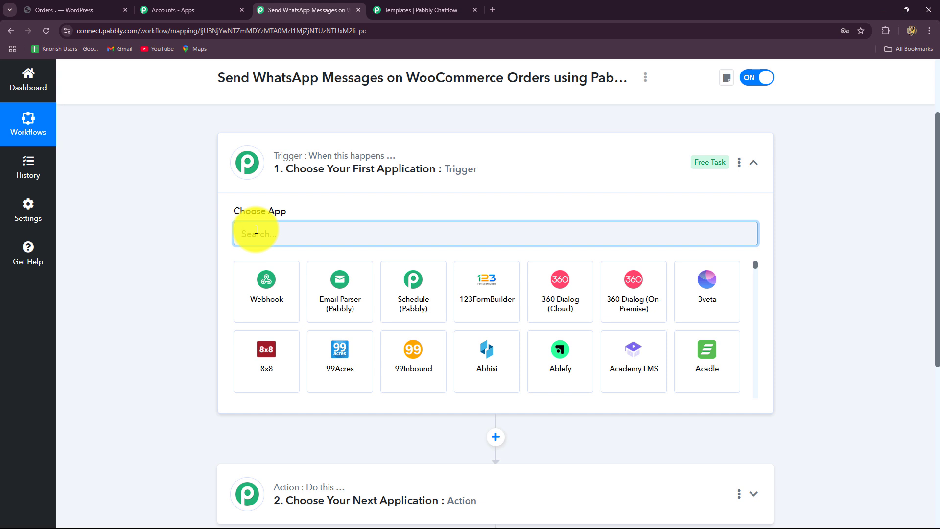
pyautogui.click(54, 10)
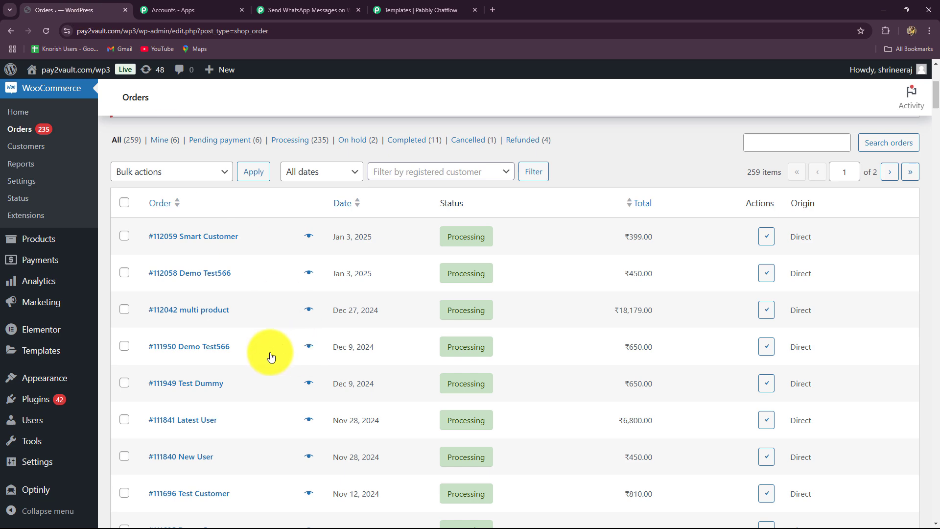
pyautogui.click(309, 10)
pyautogui.write('Woo')
pyautogui.press('capslock')
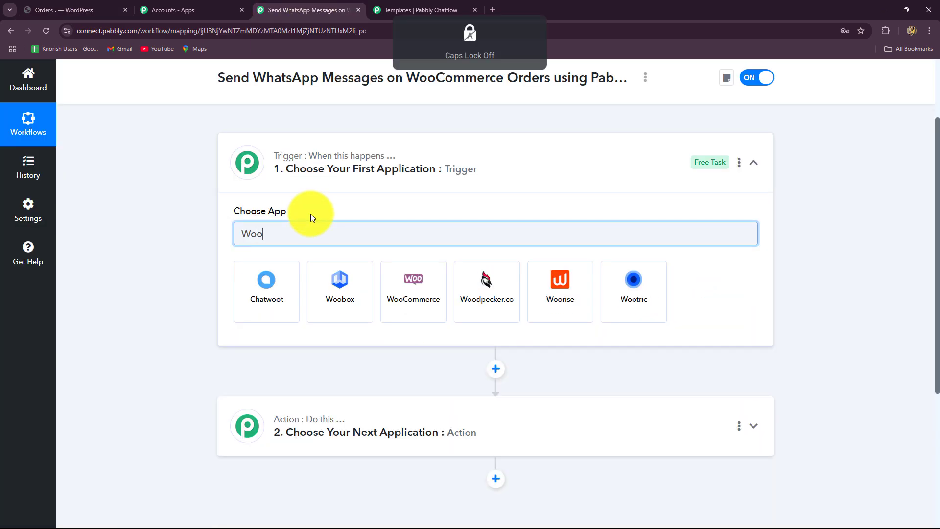
pyautogui.click(409, 278)
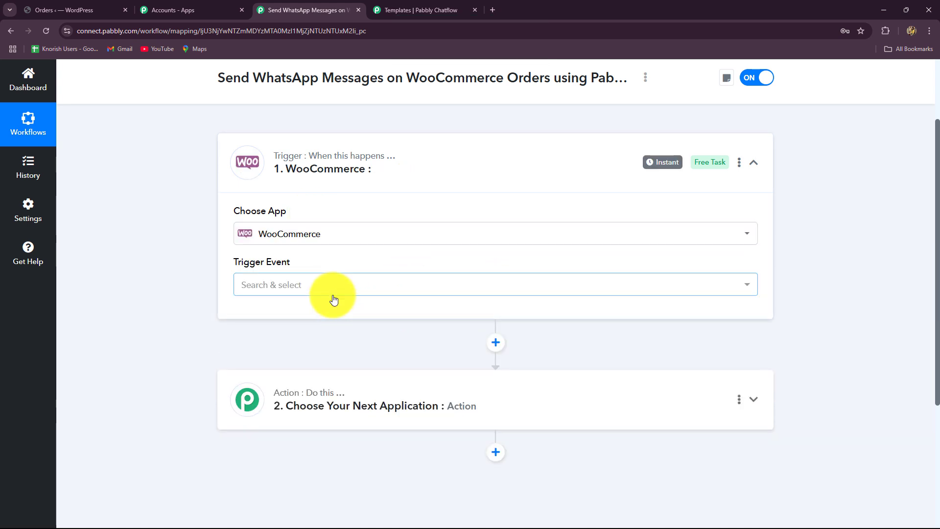
# Browse the WooCommerce trigger event list for New Order Created
pyautogui.click(313, 287)
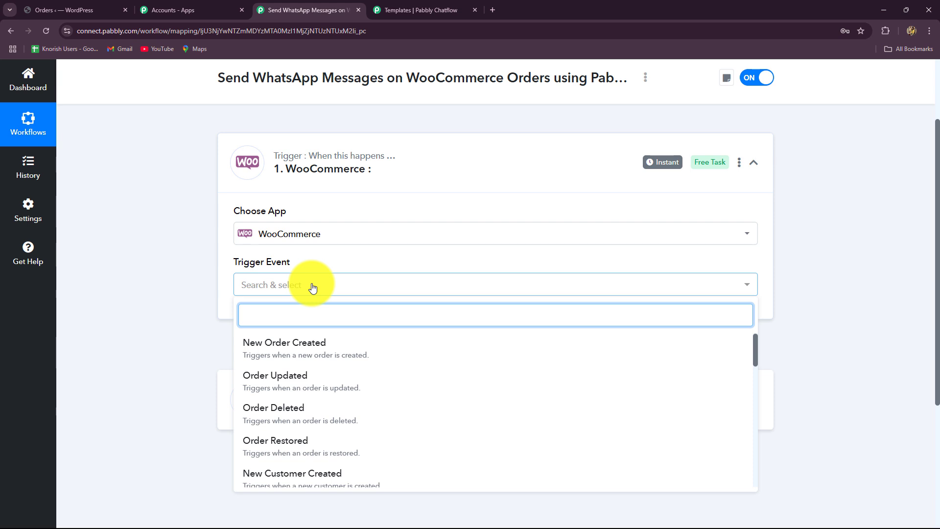
pyautogui.scroll(-2, 159, 385)
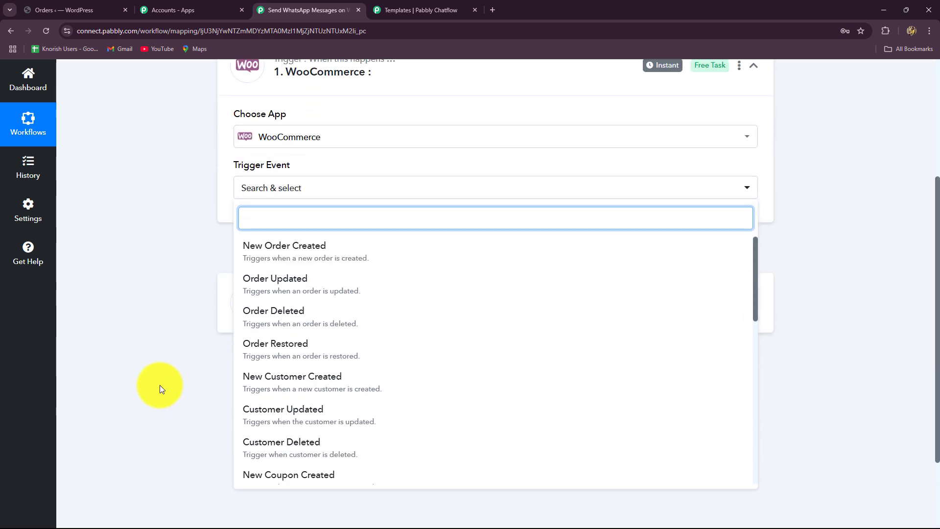
pyautogui.scroll(-8, 342, 407)
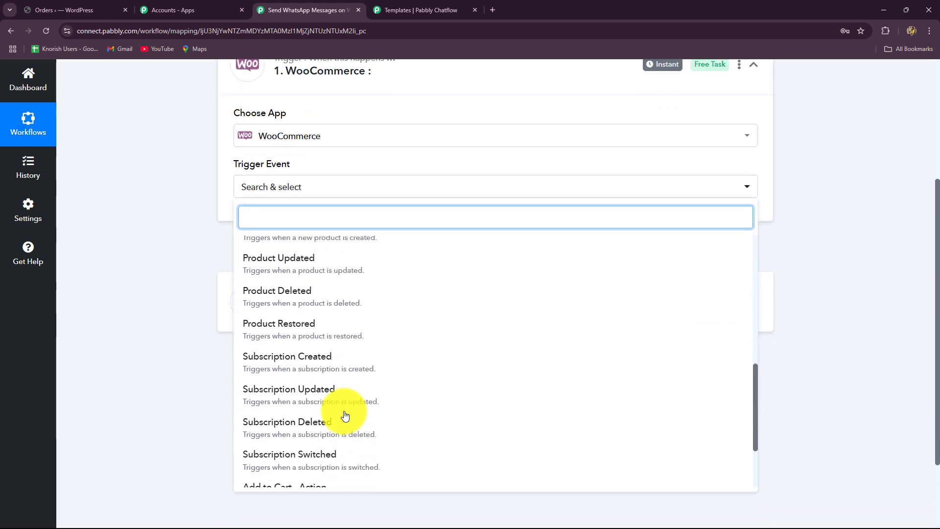
pyautogui.scroll(4, 345, 415)
pyautogui.scroll(4, 345, 416)
pyautogui.scroll(4, 338, 406)
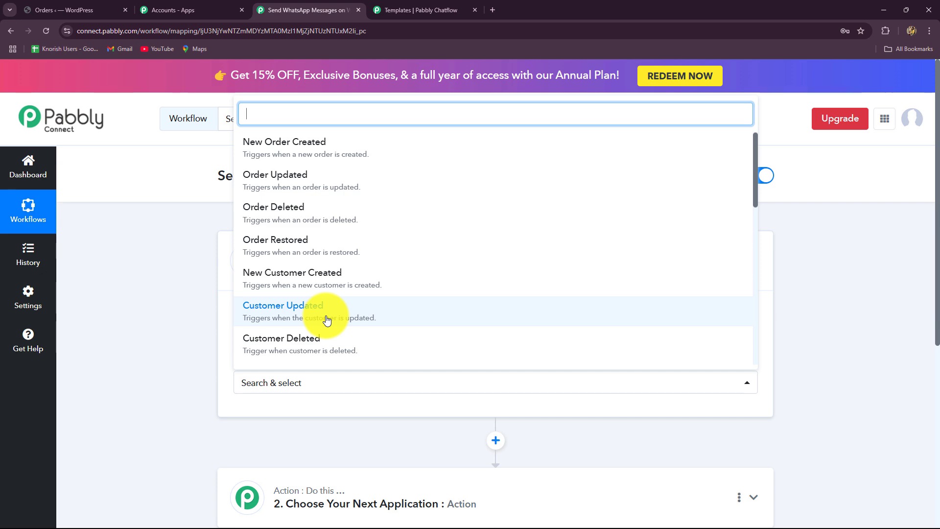
# Select New Order Created as the trigger event and review the webhook setup instructions
pyautogui.click(304, 149)
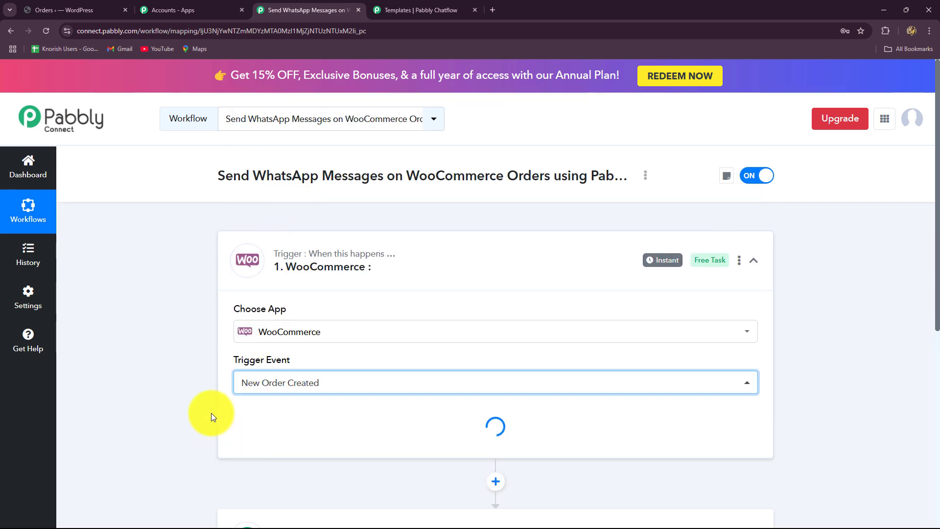
pyautogui.scroll(-3, 270, 255)
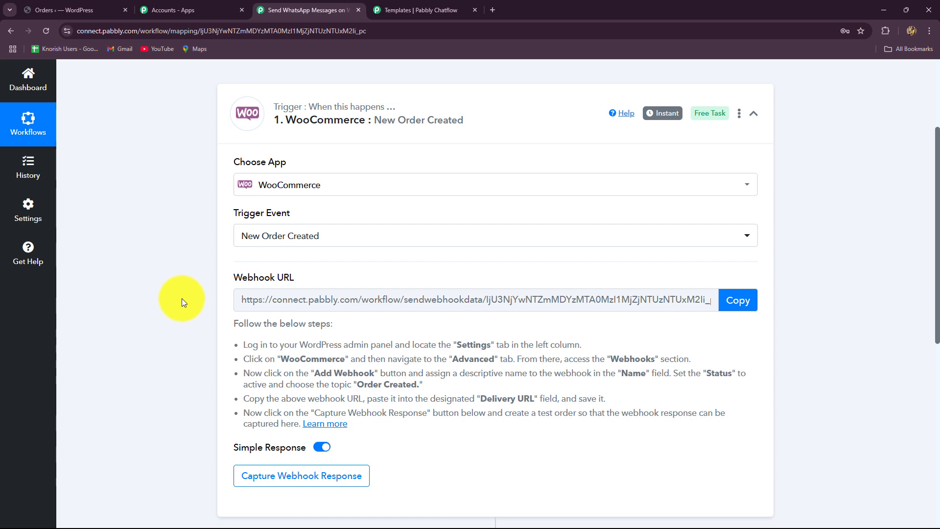
pyautogui.scroll(-2, 181, 298)
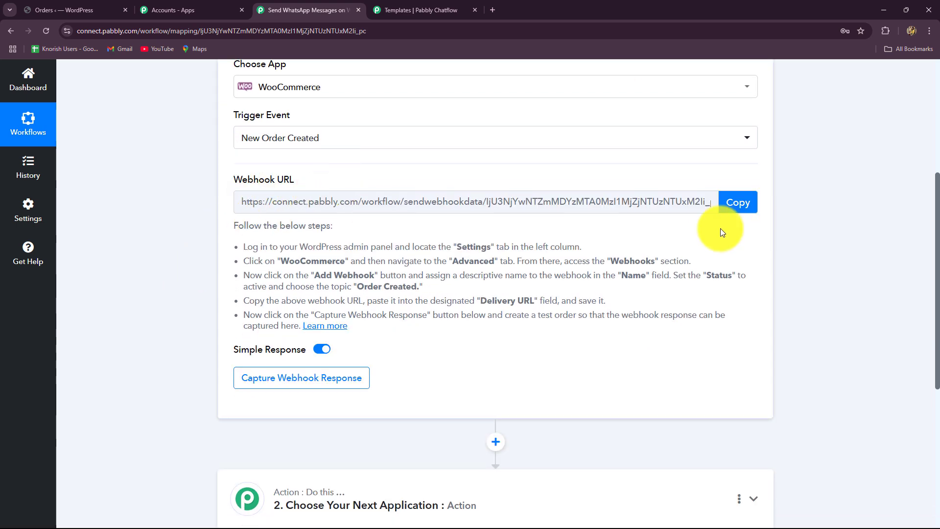
pyautogui.moveTo(244, 252); pyautogui.dragTo(410, 358)
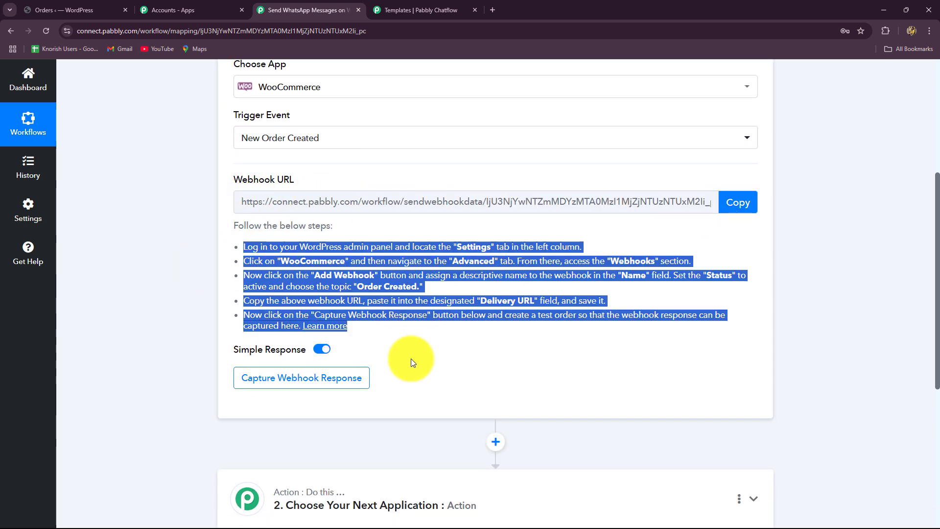
pyautogui.click(410, 358)
pyautogui.click(417, 269)
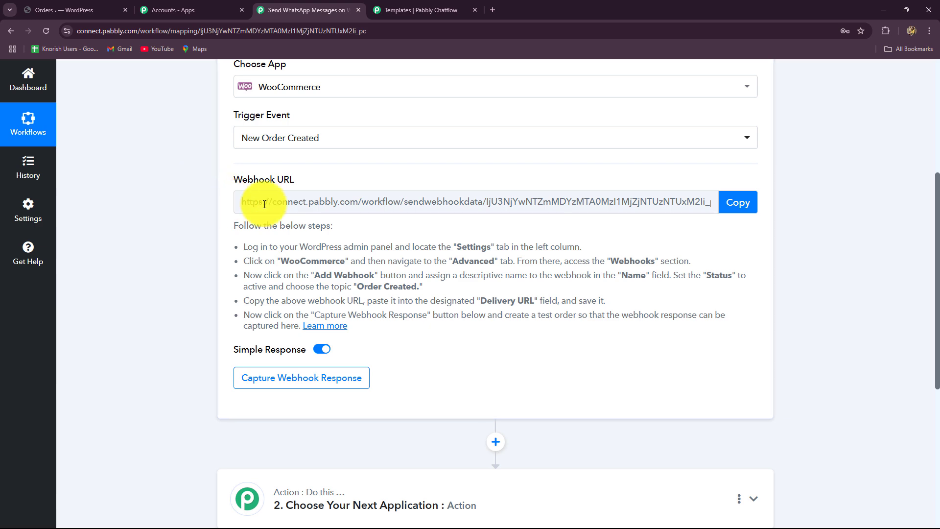
# Copy the webhook URL so Pabbly waits for a response, then go to WordPress orders
pyautogui.click(69, 10)
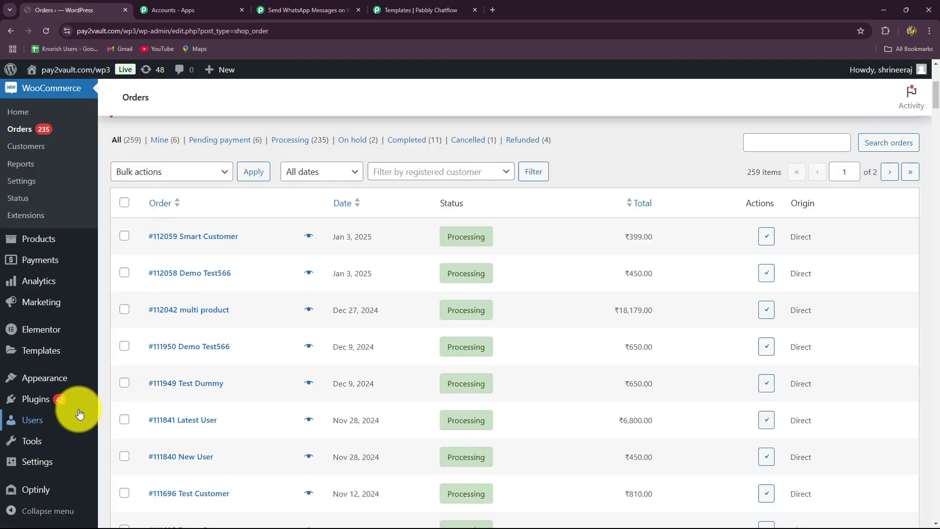
pyautogui.moveTo(54, 419)
pyautogui.click(306, 10)
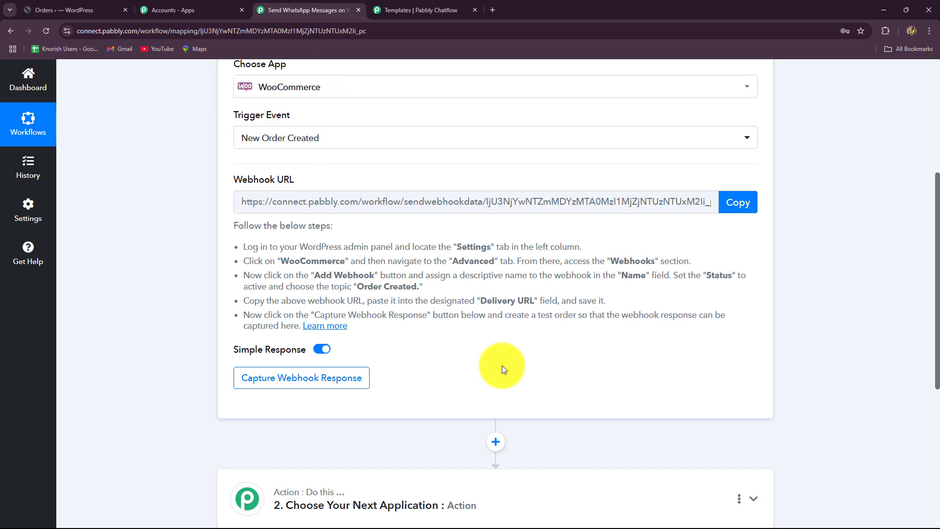
pyautogui.click(746, 199)
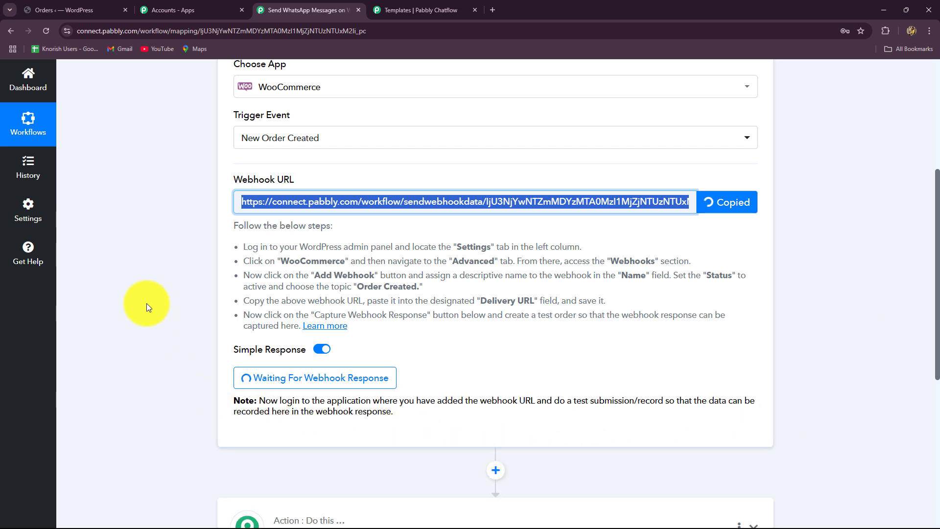
pyautogui.click(146, 298)
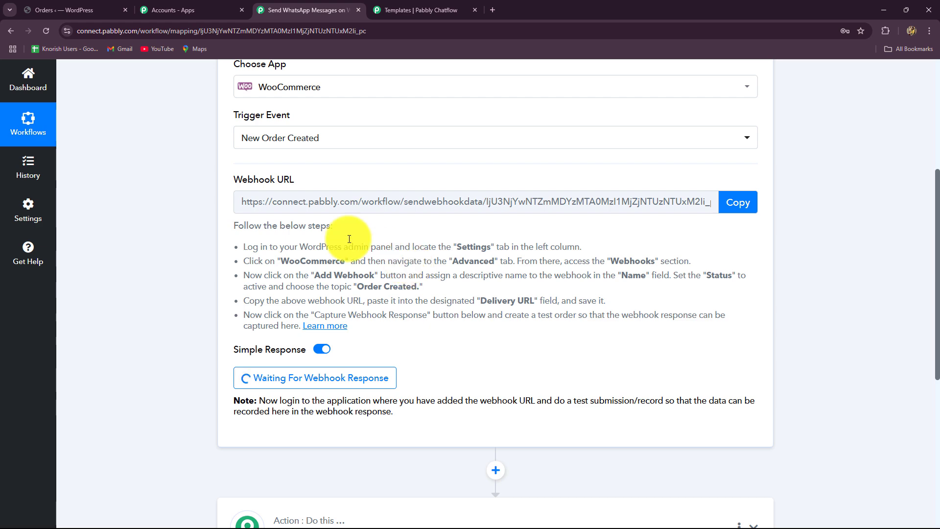
pyautogui.moveTo(300, 247); pyautogui.dragTo(537, 248)
pyautogui.click(88, 8)
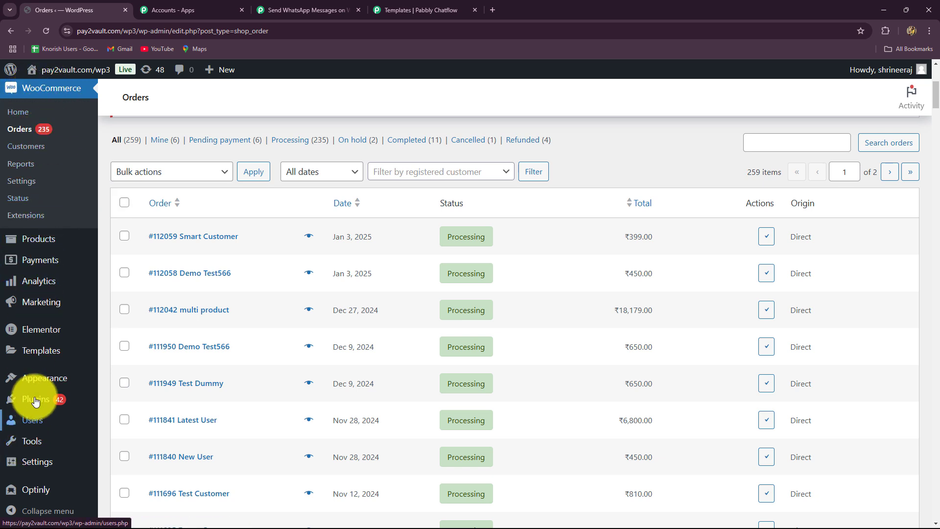
# Go to WooCommerce Settings > Advanced > Webhooks and start adding a new webhook
pyautogui.moveTo(33, 401)
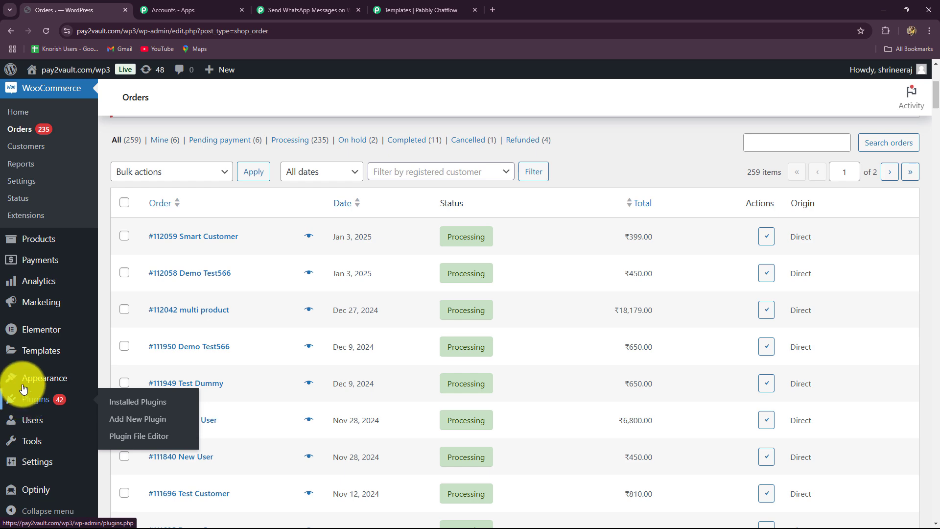
pyautogui.scroll(3, 20, 391)
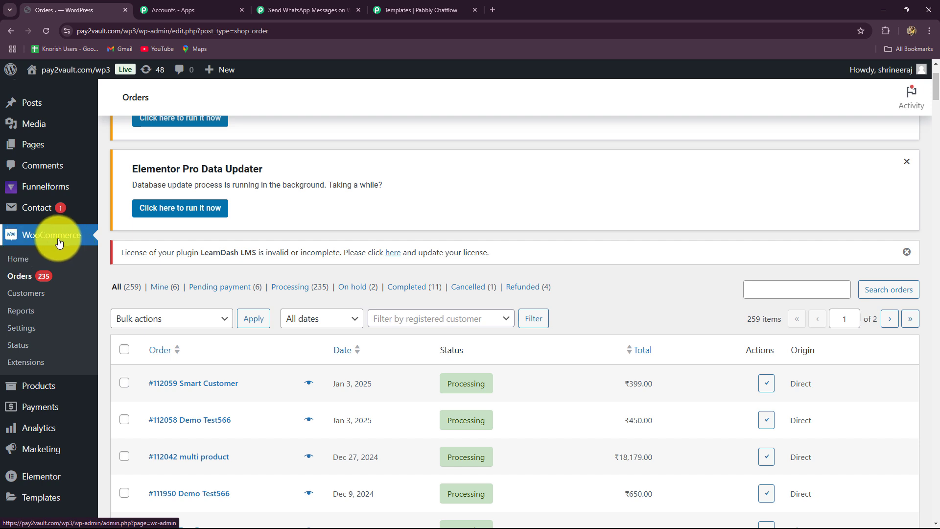
pyautogui.scroll(-1, 43, 433)
pyautogui.scroll(-1, 43, 432)
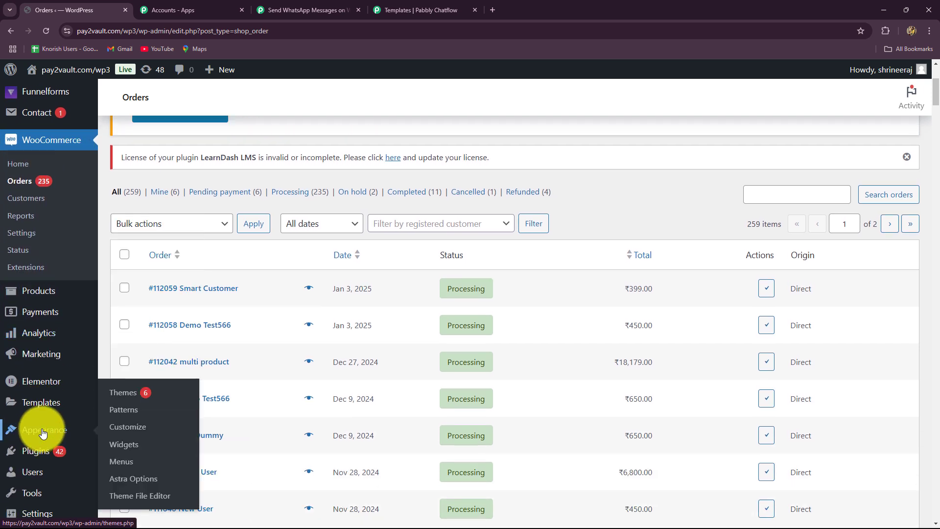
pyautogui.scroll(2, 42, 430)
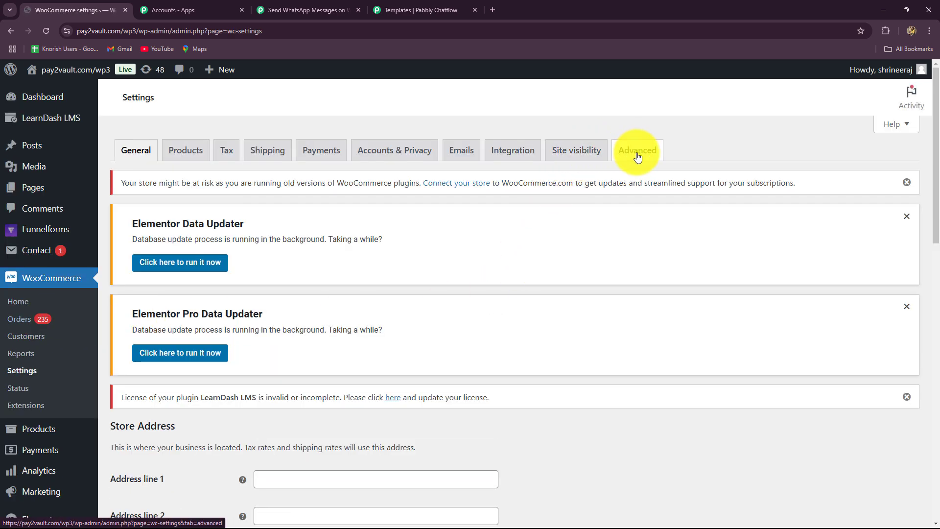
pyautogui.click(636, 157)
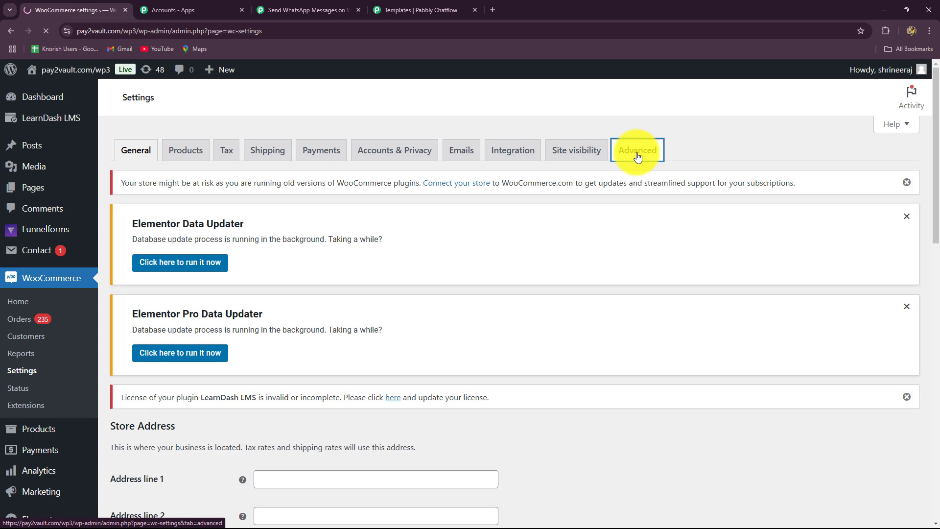
pyautogui.scroll(-5, 449, 372)
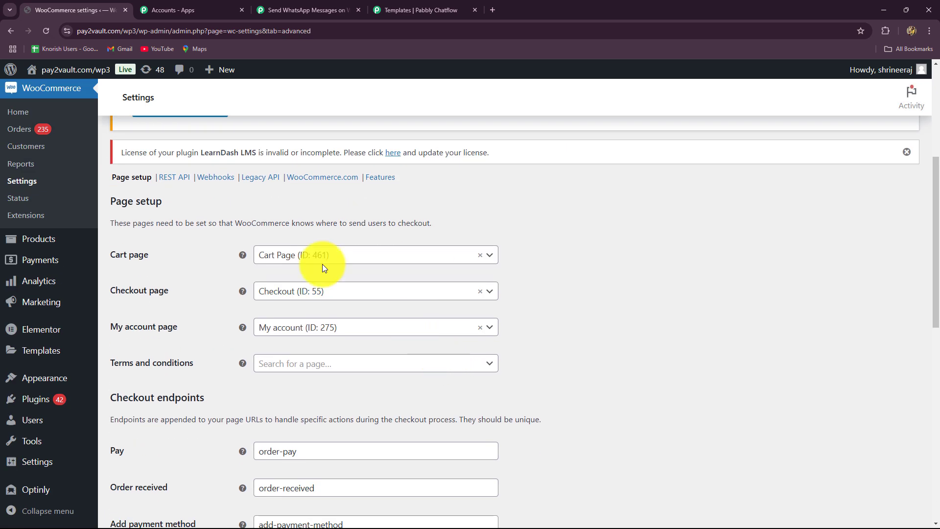
pyautogui.click(216, 178)
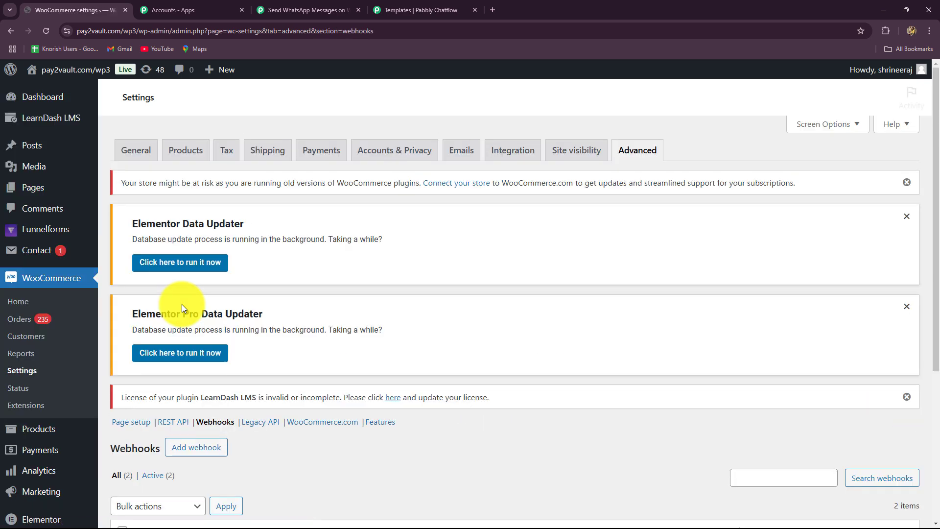
pyautogui.scroll(-5, 183, 307)
pyautogui.scroll(1, 182, 307)
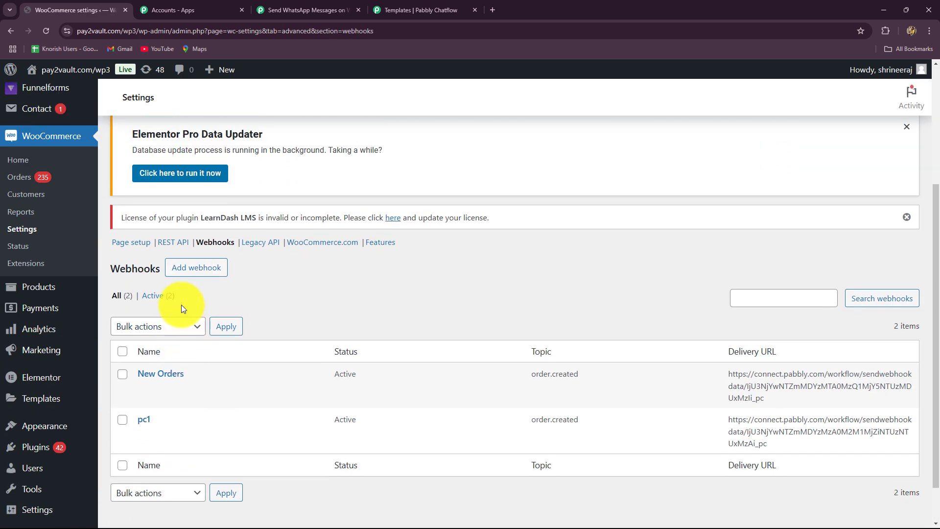
pyautogui.click(196, 269)
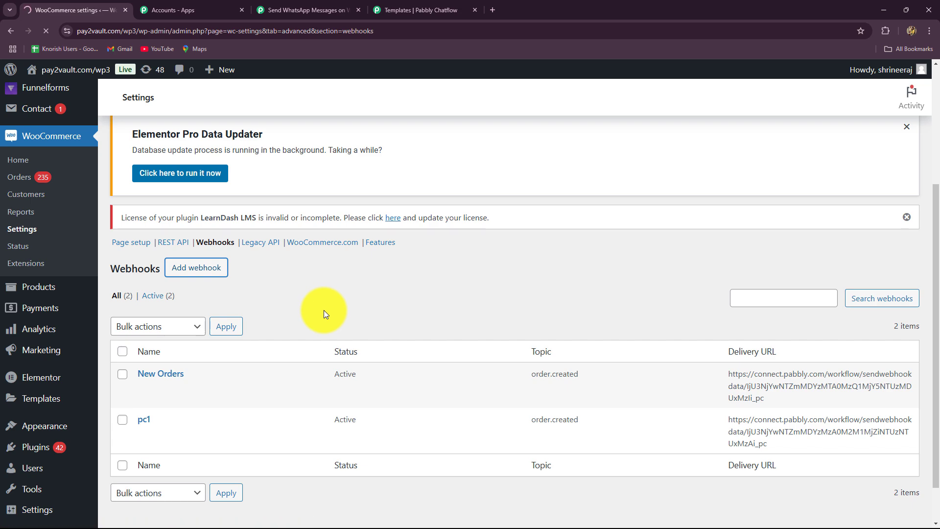
# Name the webhook 'New Order Created' and set its status to Active
pyautogui.scroll(-7, 281, 324)
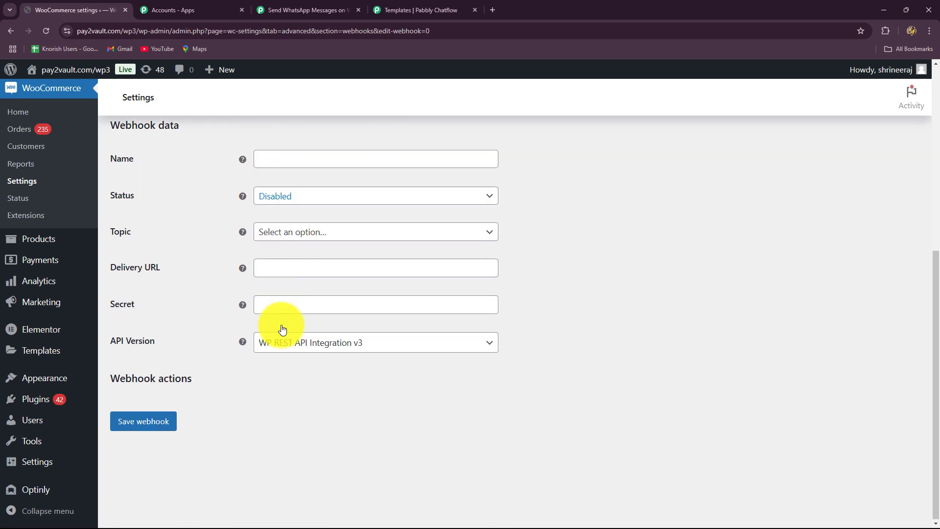
pyautogui.scroll(2, 282, 329)
pyautogui.click(277, 258)
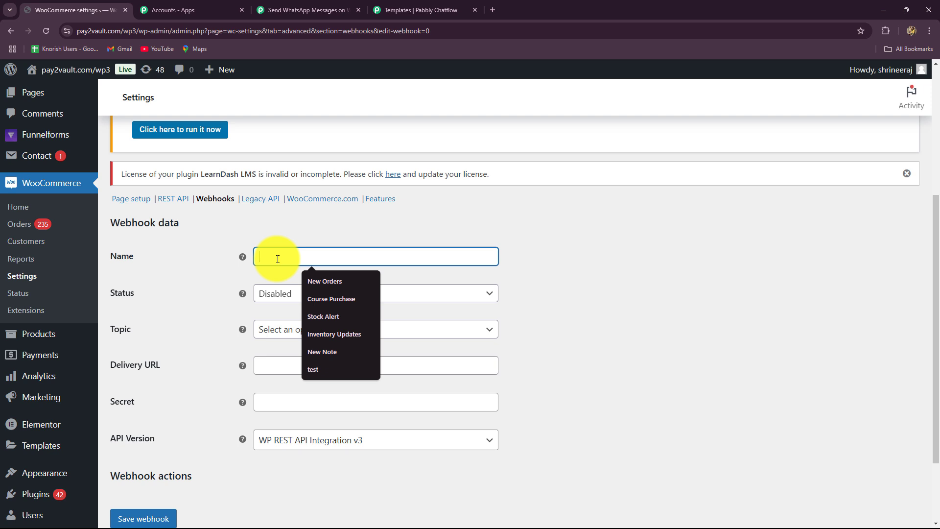
pyautogui.click(325, 281)
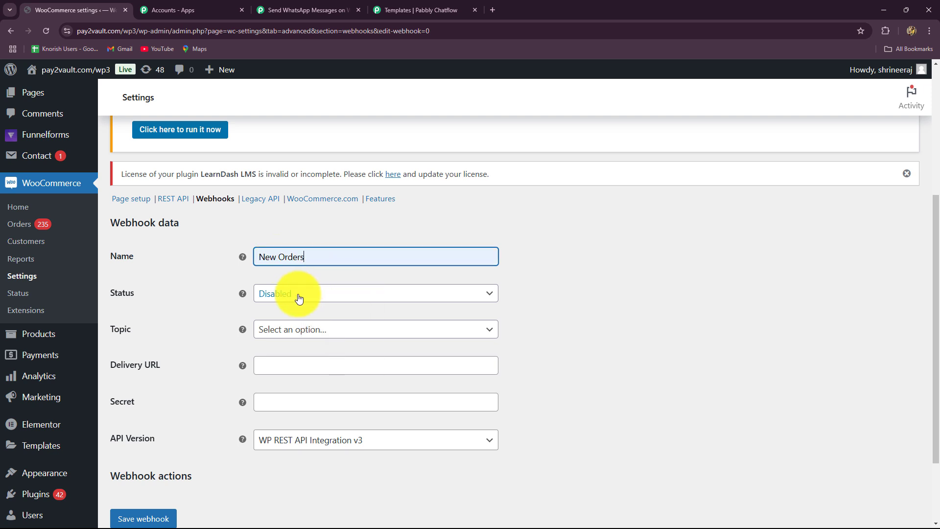
pyautogui.press('BackSpace')
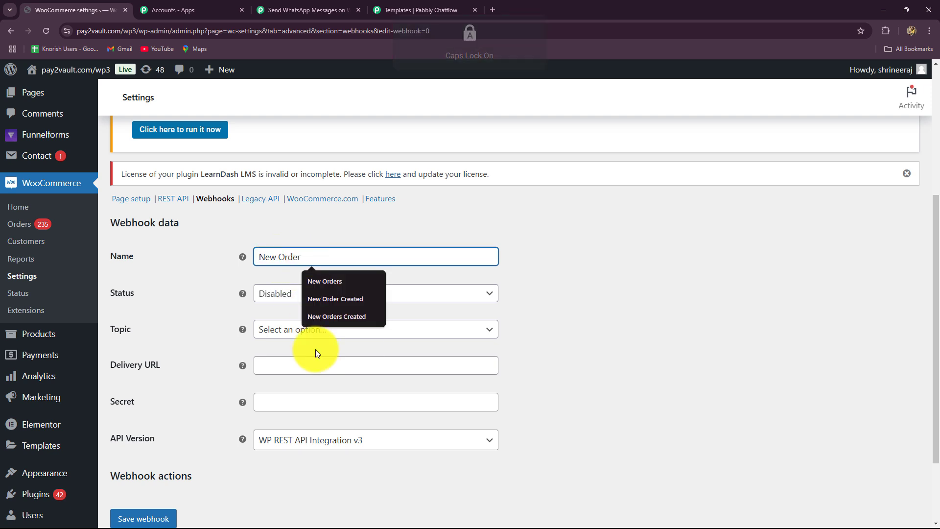
pyautogui.click(334, 295)
pyautogui.click(300, 296)
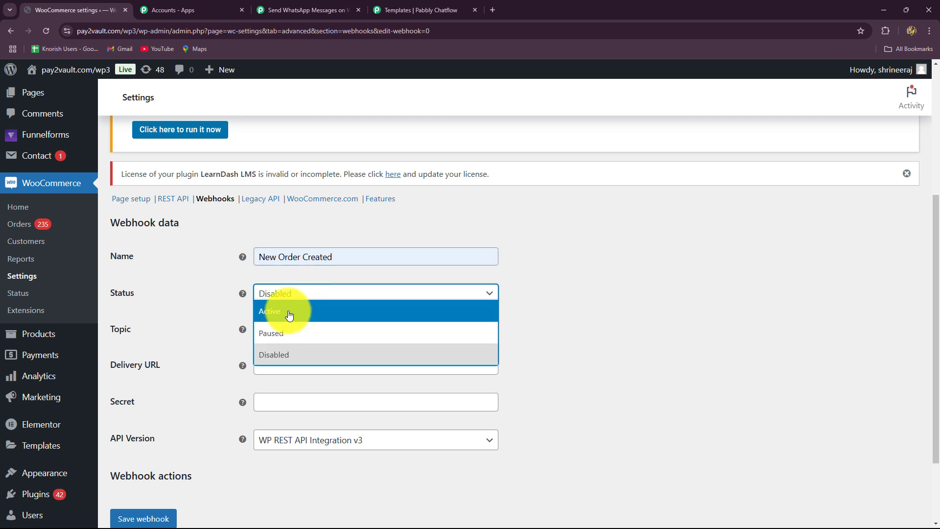
pyautogui.click(288, 315)
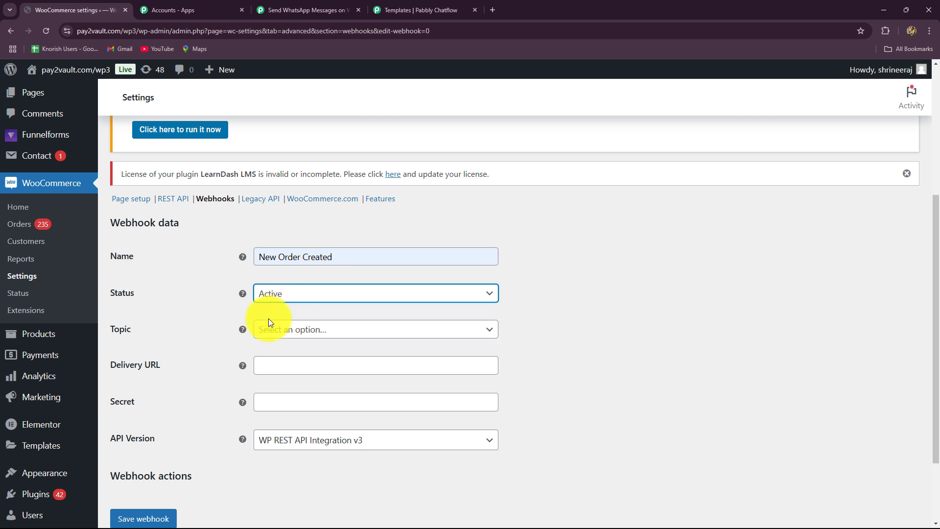
# Set topic to Order created, paste the Pabbly webhook URL as Delivery URL, and save
pyautogui.scroll(-1, 245, 332)
pyautogui.click(276, 289)
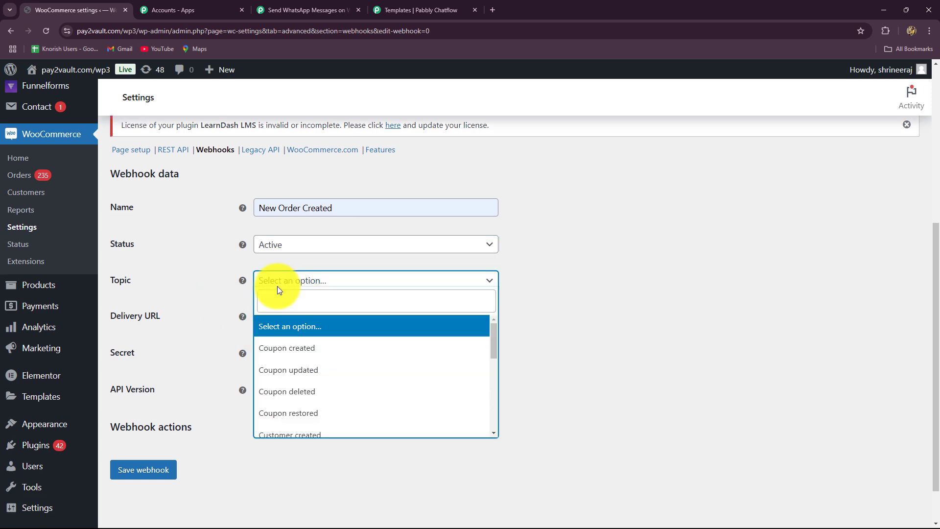
pyautogui.scroll(-3, 294, 364)
pyautogui.click(291, 357)
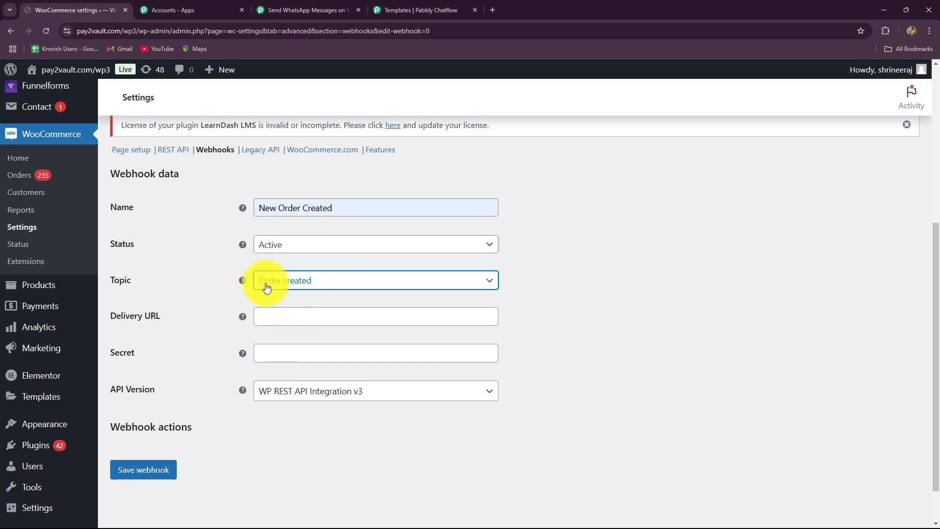
pyautogui.scroll(-1, 277, 304)
pyautogui.click(277, 265)
pyautogui.hotkey('ctrl', 'v')
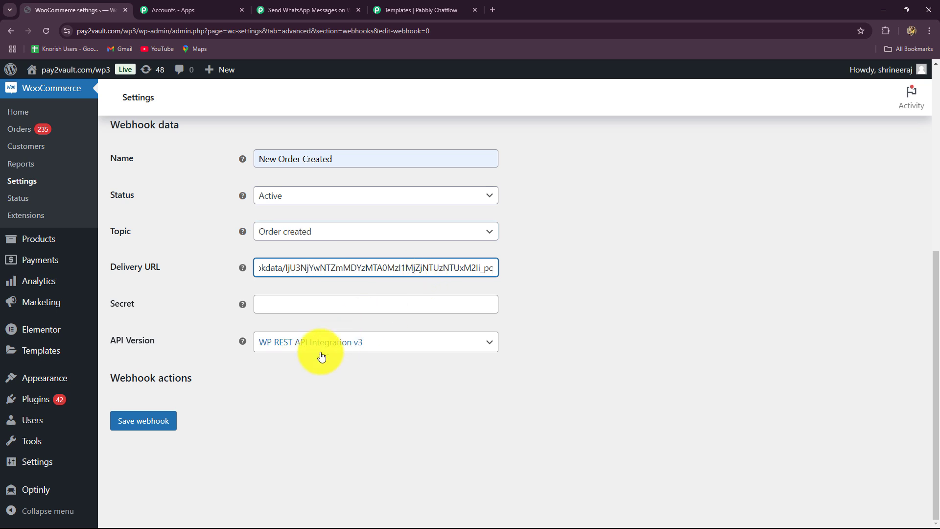
pyautogui.click(174, 422)
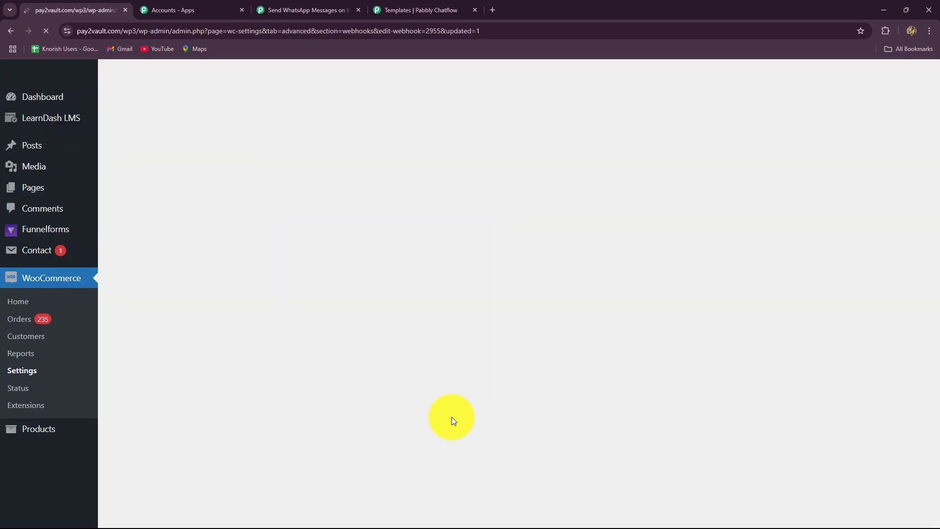
pyautogui.scroll(-3, 346, 327)
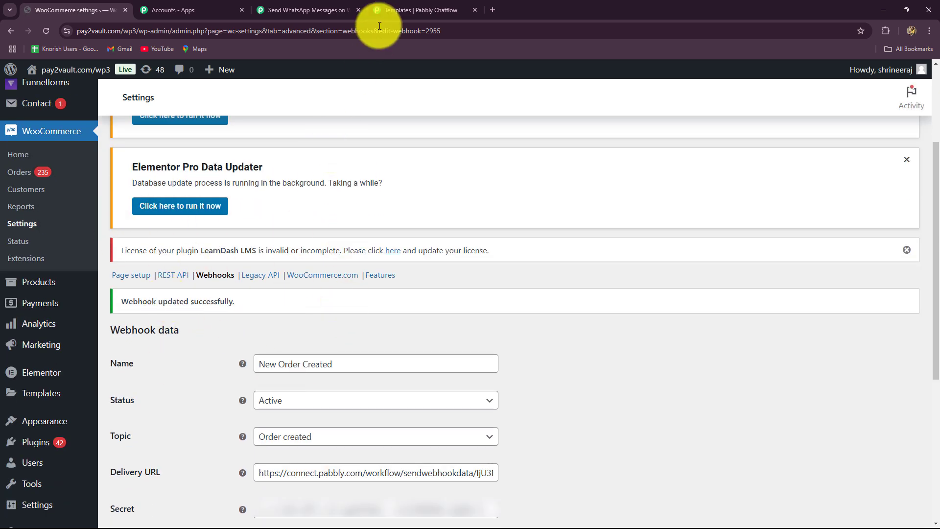
# Review the first captured WooCommerce response, which holds only Webhook Id 2955
pyautogui.click(299, 7)
pyautogui.scroll(-4, 483, 328)
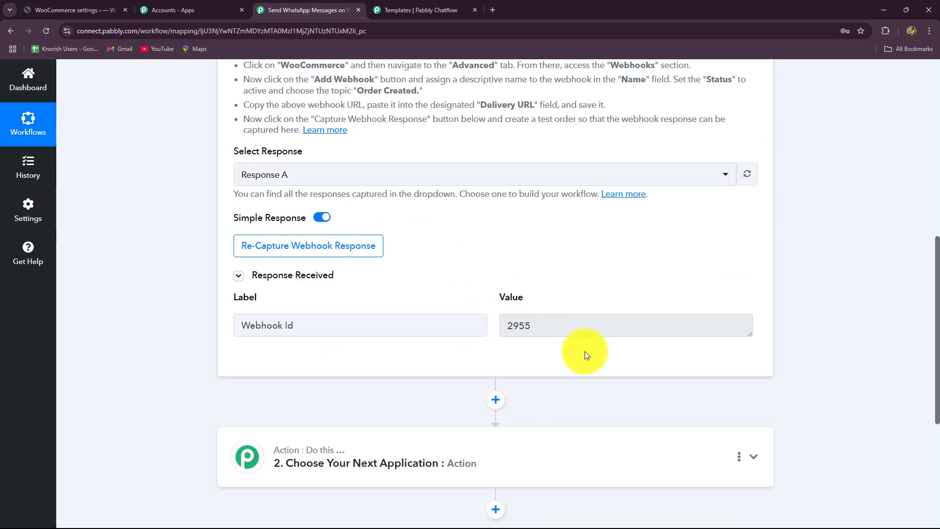
pyautogui.doubleClick(560, 325)
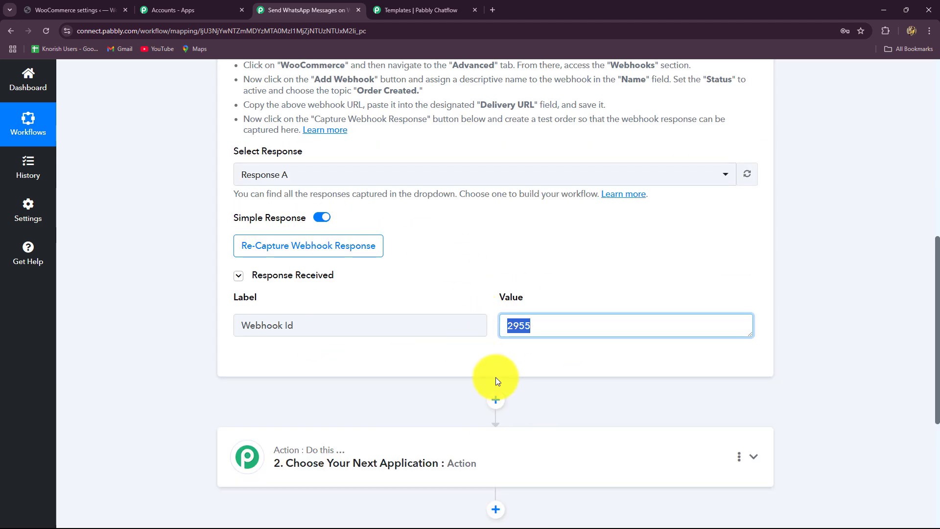
pyautogui.scroll(3, 495, 377)
pyautogui.scroll(-3, 363, 351)
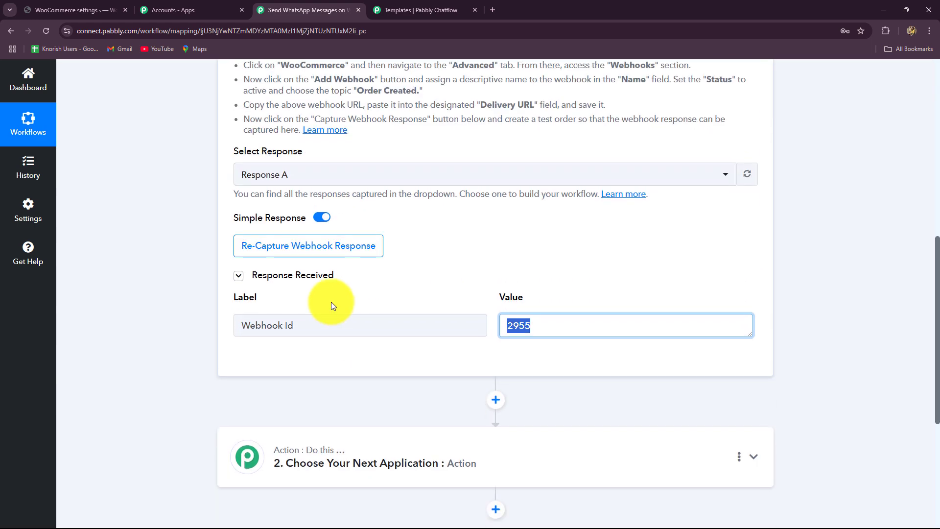
# Re-capture the webhook response, confirming with Yes, so the trigger waits again
pyautogui.click(295, 246)
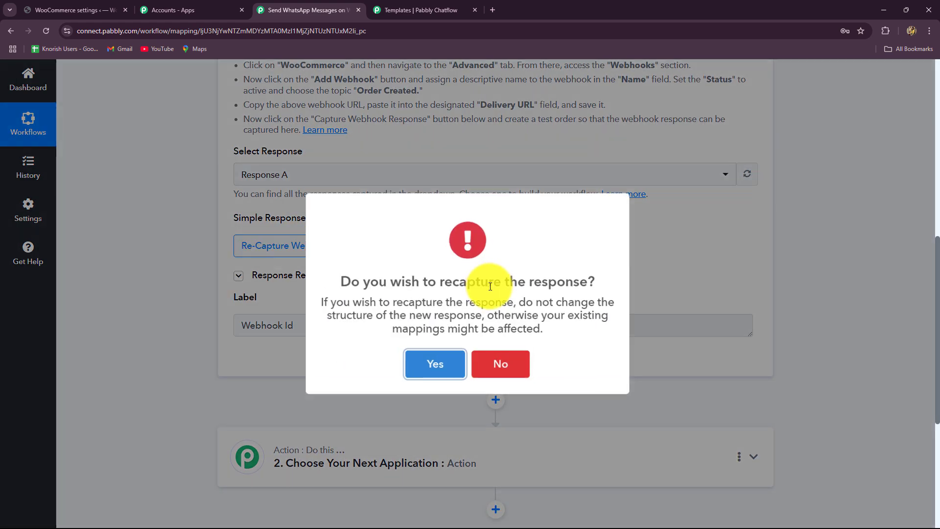
pyautogui.click(437, 362)
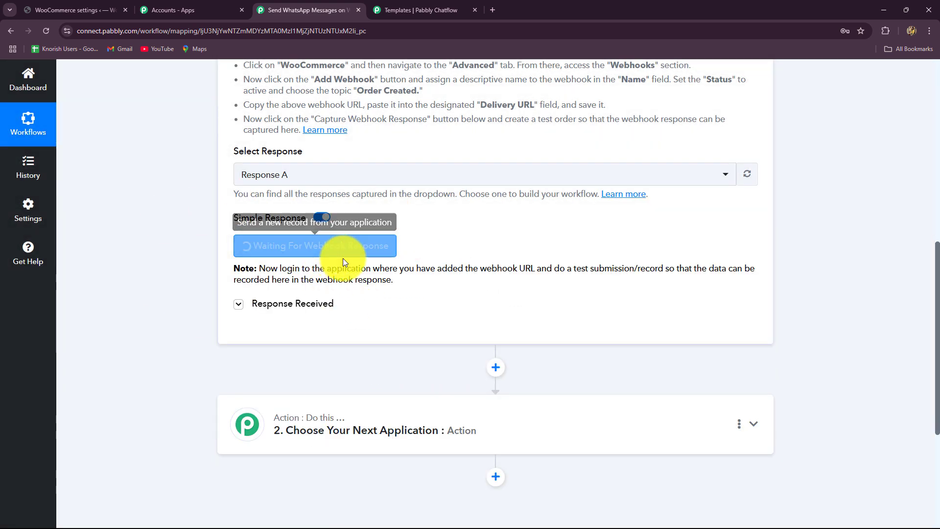
pyautogui.scroll(2, 213, 357)
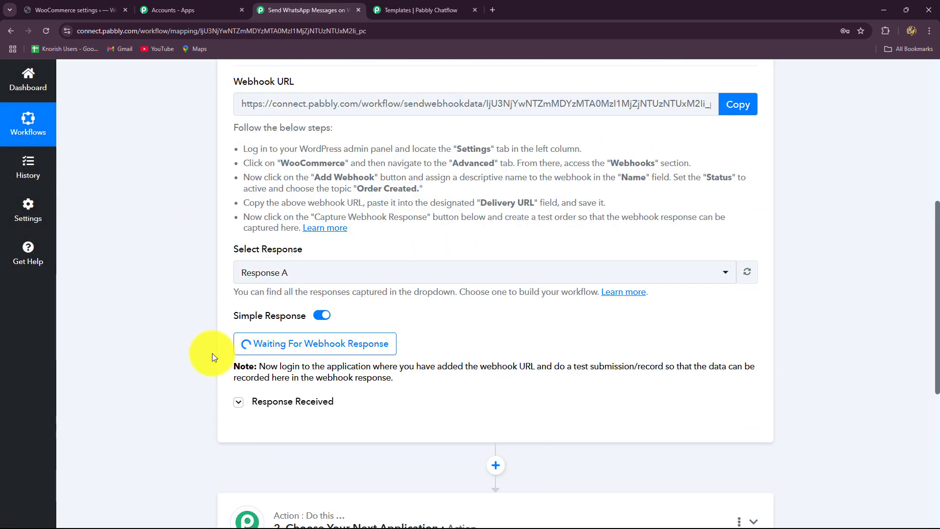
pyautogui.scroll(-1, 212, 353)
pyautogui.scroll(2, 213, 353)
pyautogui.scroll(3, 212, 354)
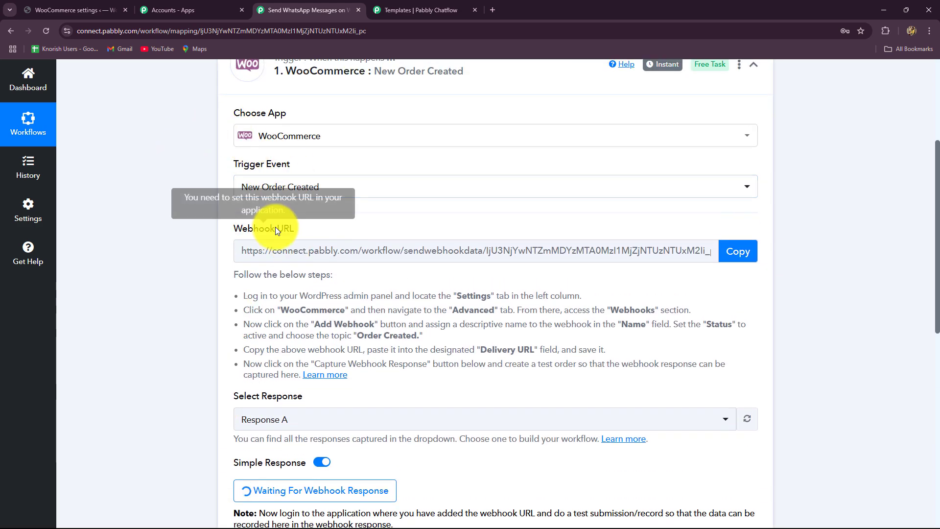
# Go to the WooCommerce Products > All Products list
pyautogui.click(63, 10)
pyautogui.moveTo(15, 278)
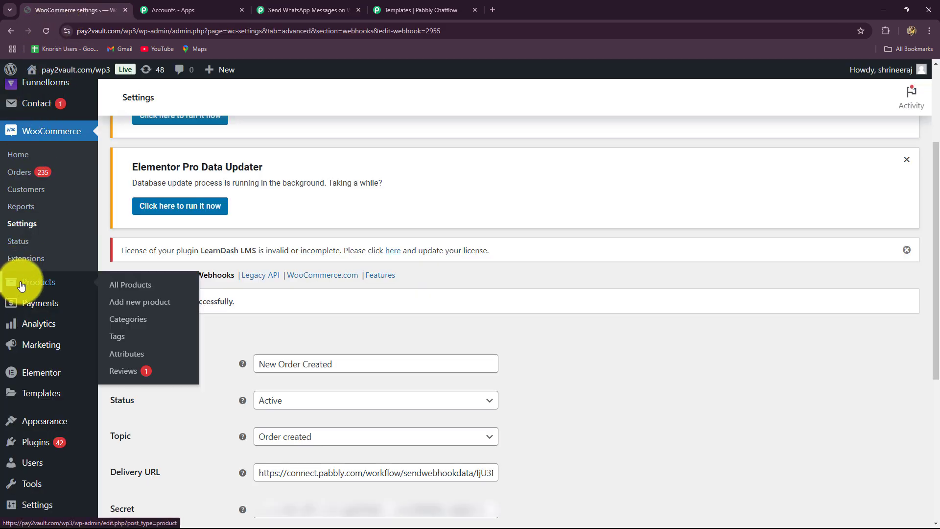
pyautogui.click(120, 302)
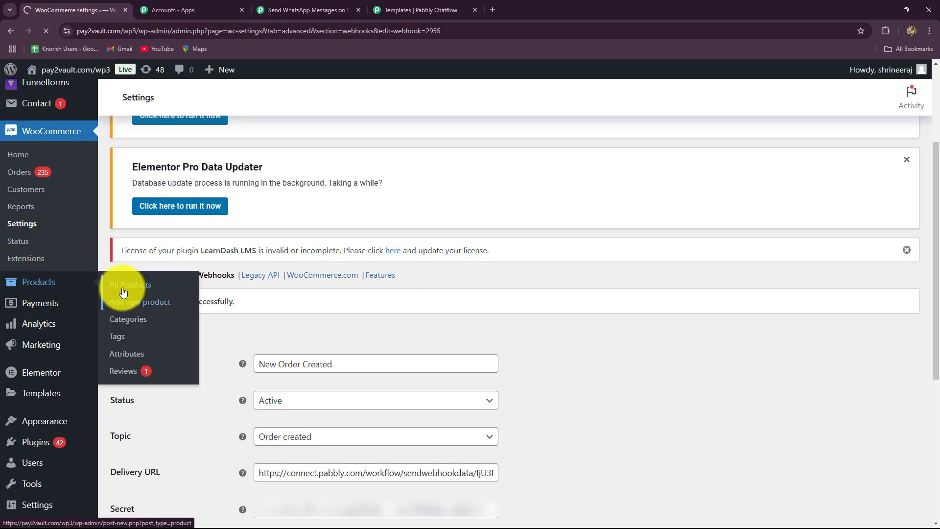
pyautogui.click(124, 288)
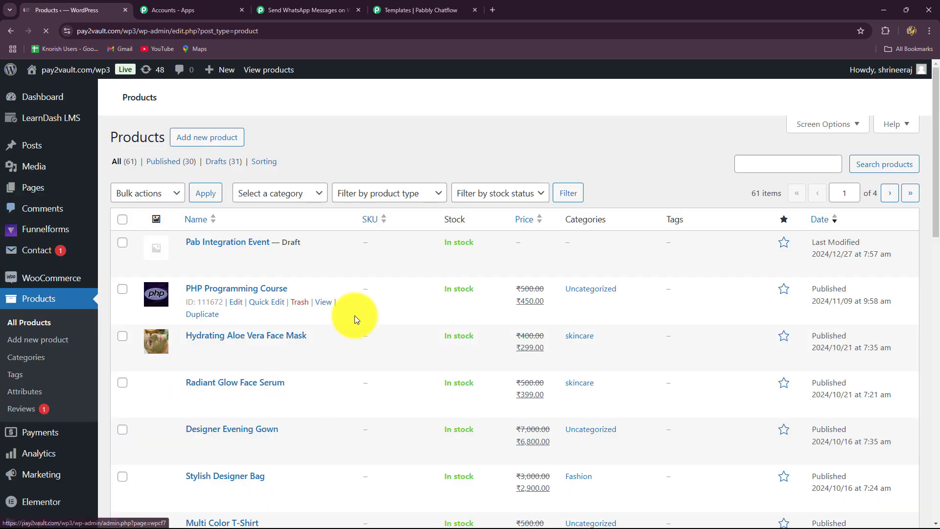
pyautogui.scroll(-4, 355, 317)
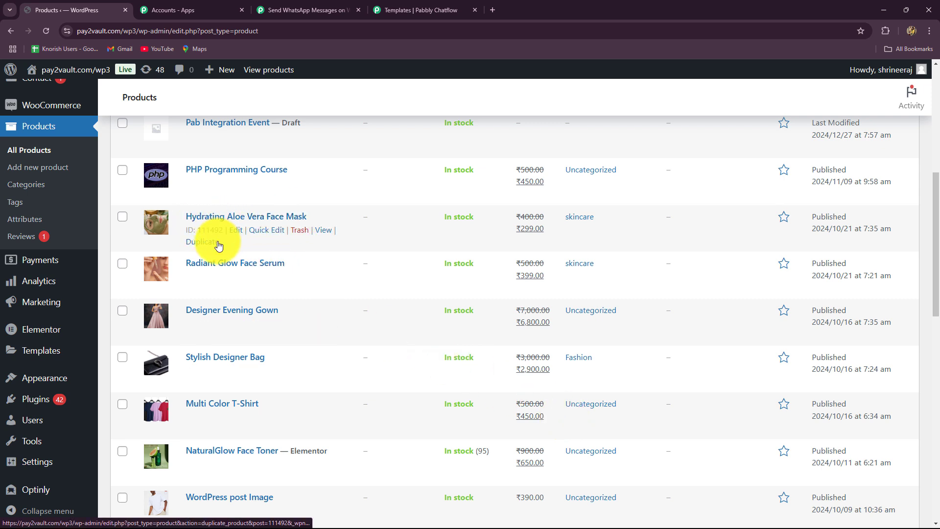
# View the Hydrating Aloe Vera Face Mask and add it to the cart at ₹299.00
pyautogui.click(321, 230)
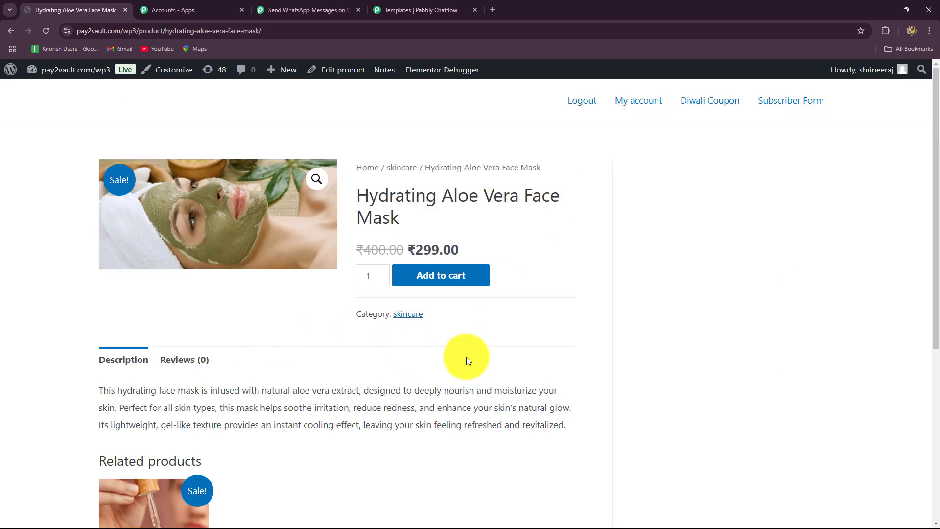
pyautogui.scroll(-4, 470, 353)
pyautogui.scroll(3, 470, 352)
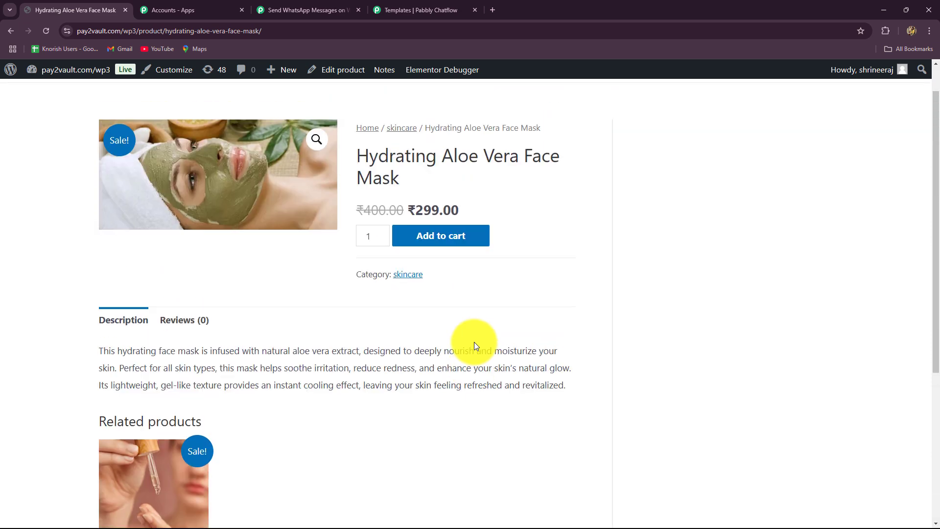
pyautogui.click(443, 243)
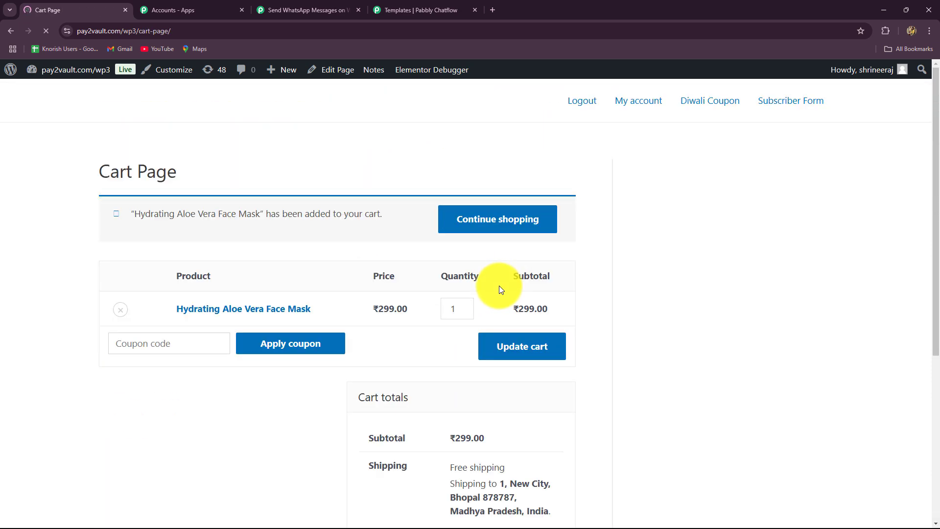
pyautogui.scroll(-4, 498, 286)
pyautogui.scroll(-5, 441, 381)
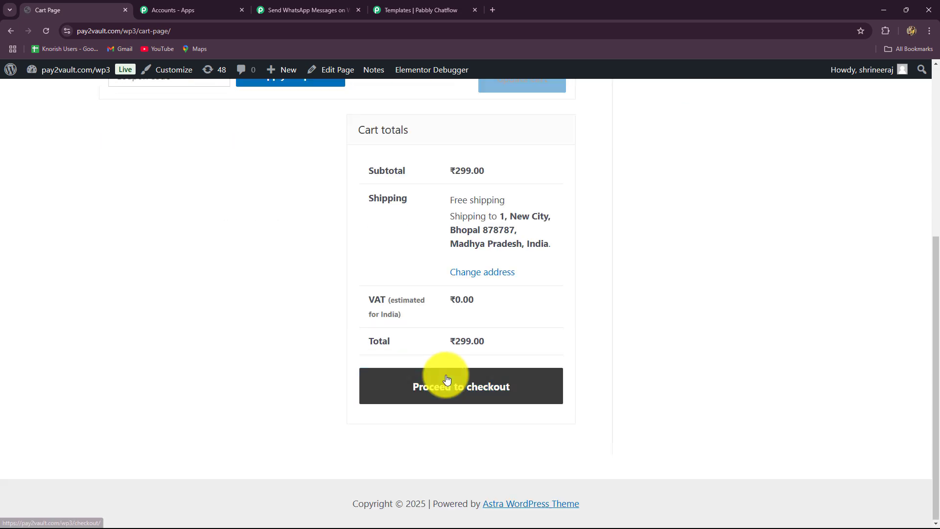
# Proceed to checkout and check the prefilled billing details and Cash on delivery payment for ₹299.00
pyautogui.click(434, 387)
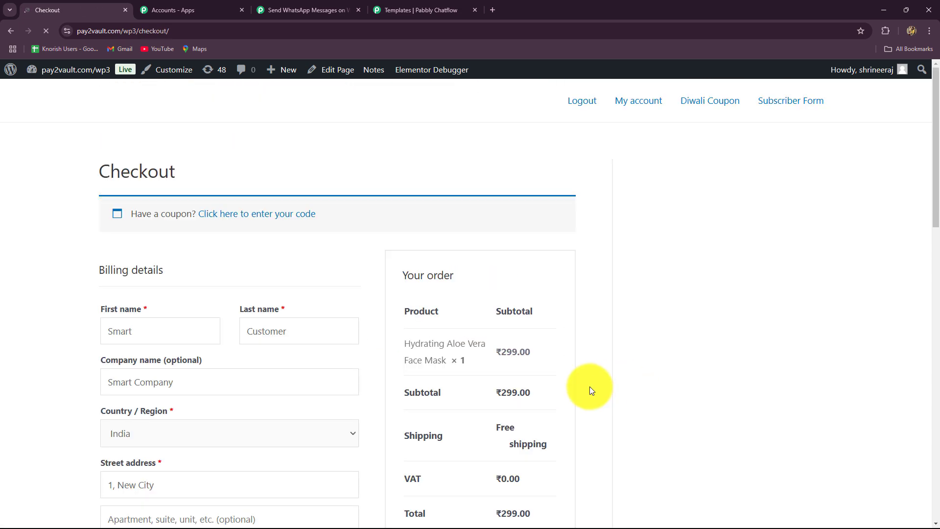
pyautogui.scroll(-5, 501, 380)
pyautogui.scroll(-4, 501, 380)
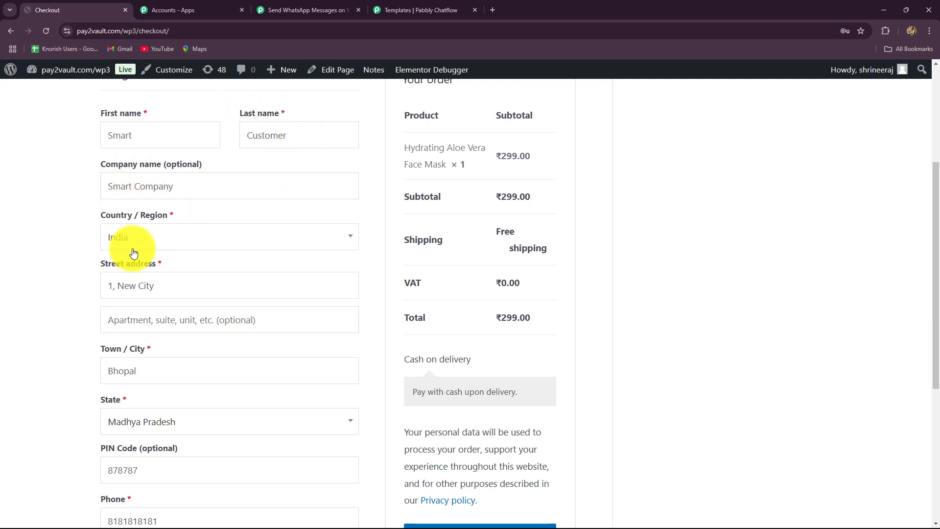
pyautogui.scroll(-2, 132, 250)
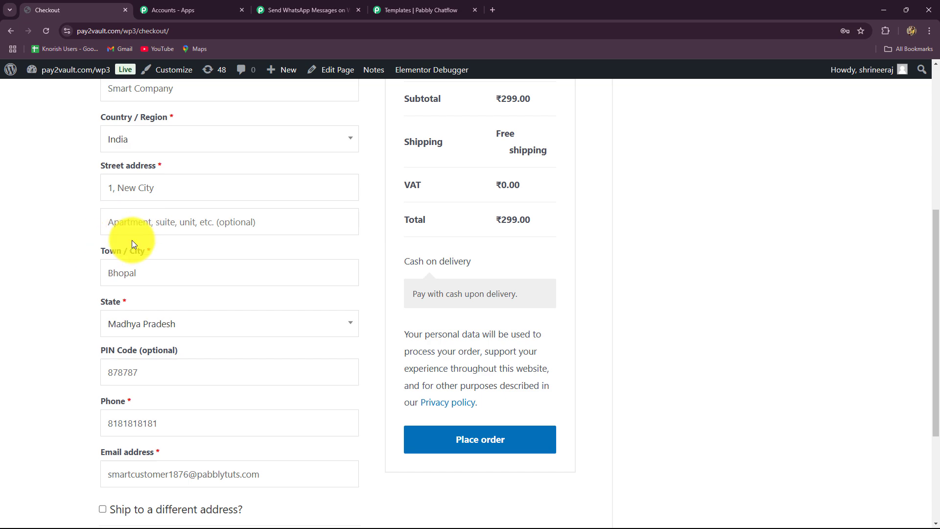
pyautogui.scroll(-3, 131, 245)
pyautogui.scroll(4, 130, 195)
pyautogui.scroll(-2, 126, 266)
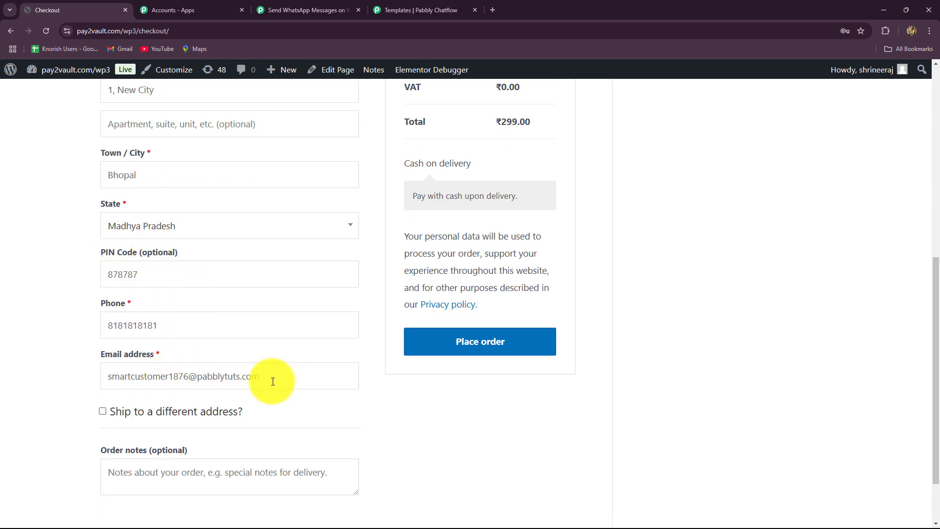
pyautogui.scroll(5, 307, 377)
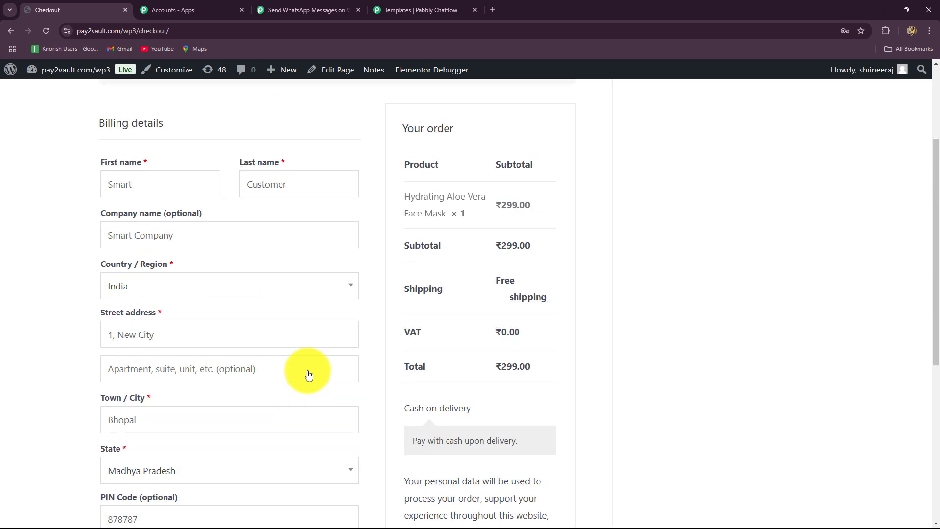
pyautogui.scroll(-3, 308, 375)
pyautogui.scroll(-2, 308, 370)
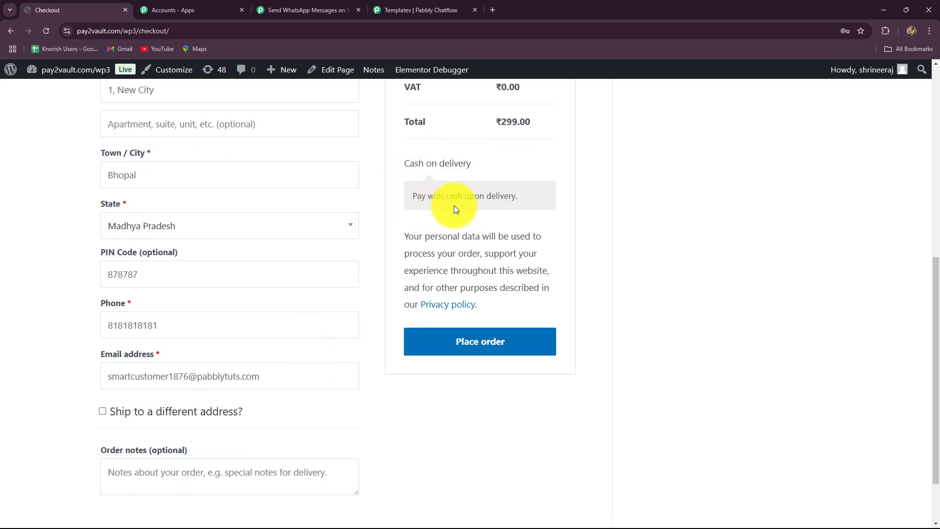
# Place the ₹299.00 Cash on delivery test order for the face mask
pyautogui.click(445, 337)
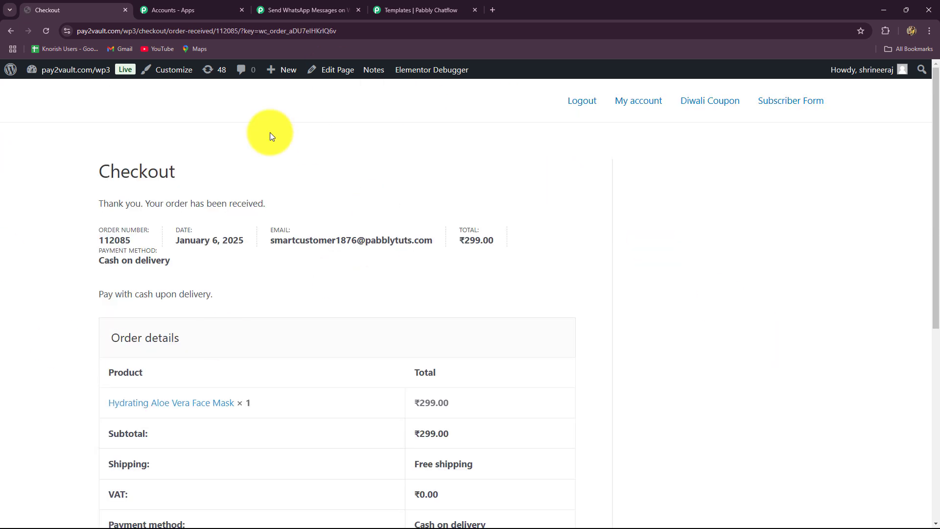
pyautogui.click(319, 15)
pyautogui.scroll(-5, 474, 166)
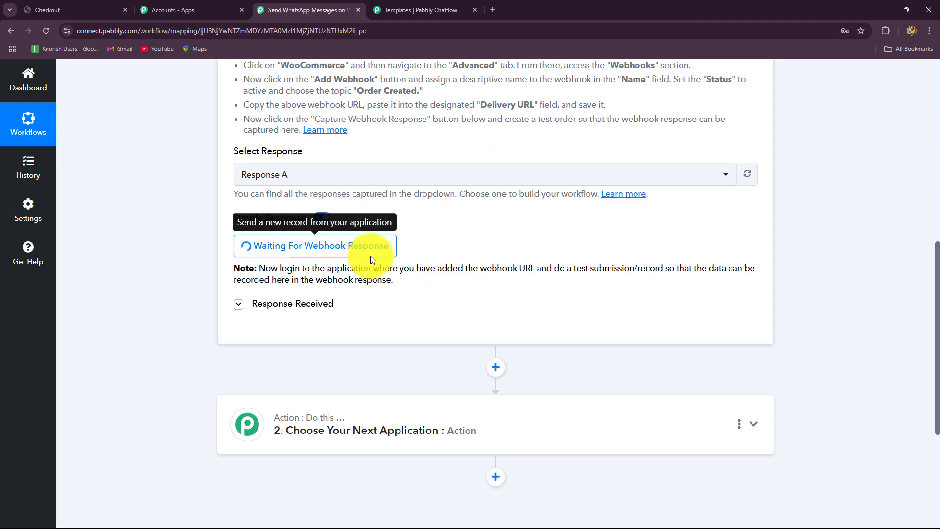
# Review the order-received page, then return to the Pabbly workflow awaiting the webhook
pyautogui.click(56, 10)
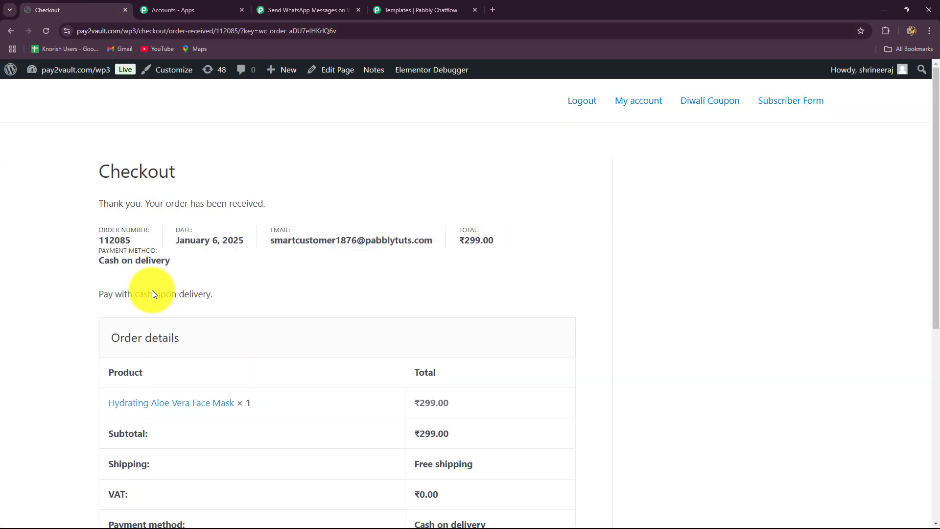
pyautogui.scroll(-1, 455, 354)
pyautogui.scroll(1, 454, 353)
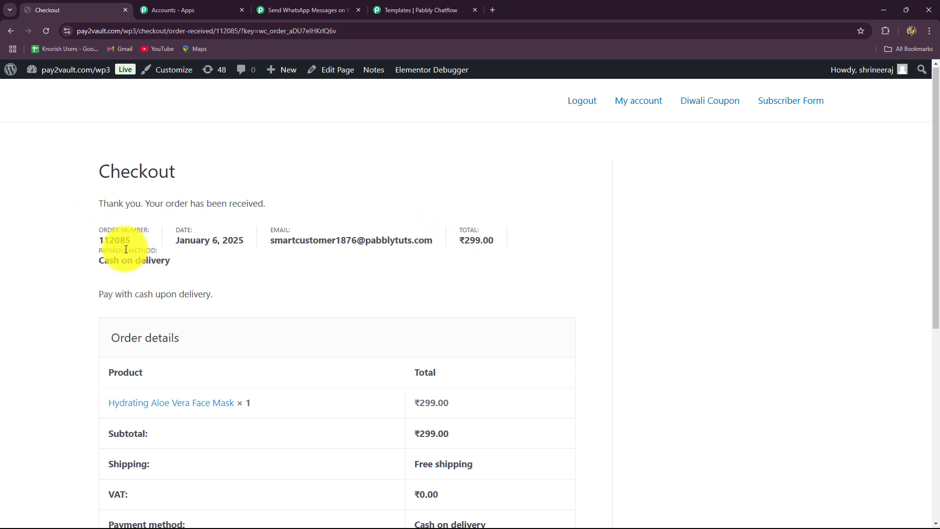
pyautogui.scroll(-2, 168, 319)
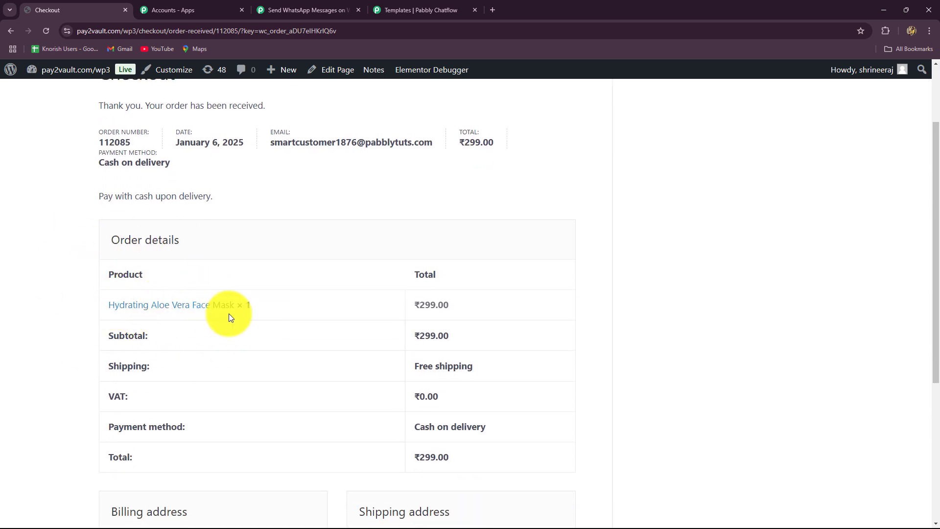
pyautogui.click(299, 9)
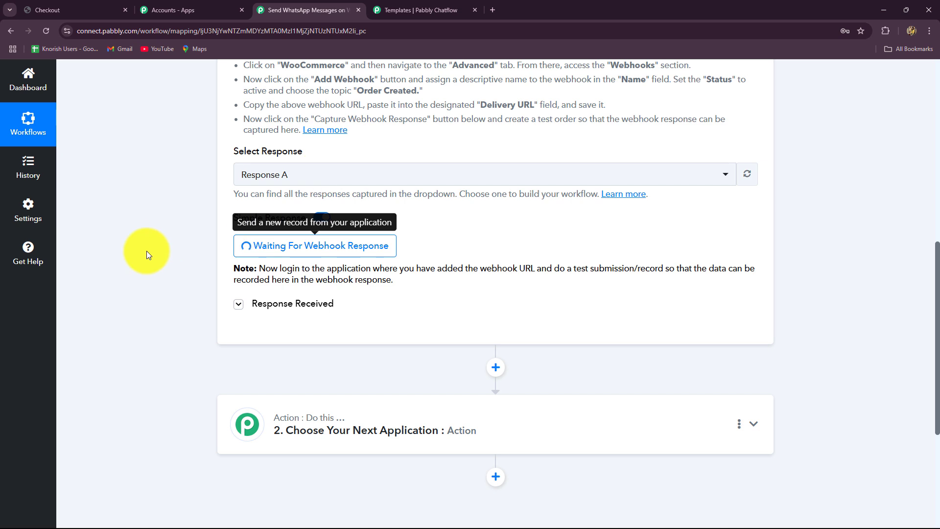
# Scroll through the newly captured WooCommerce order response fields
pyautogui.scroll(-1, 146, 251)
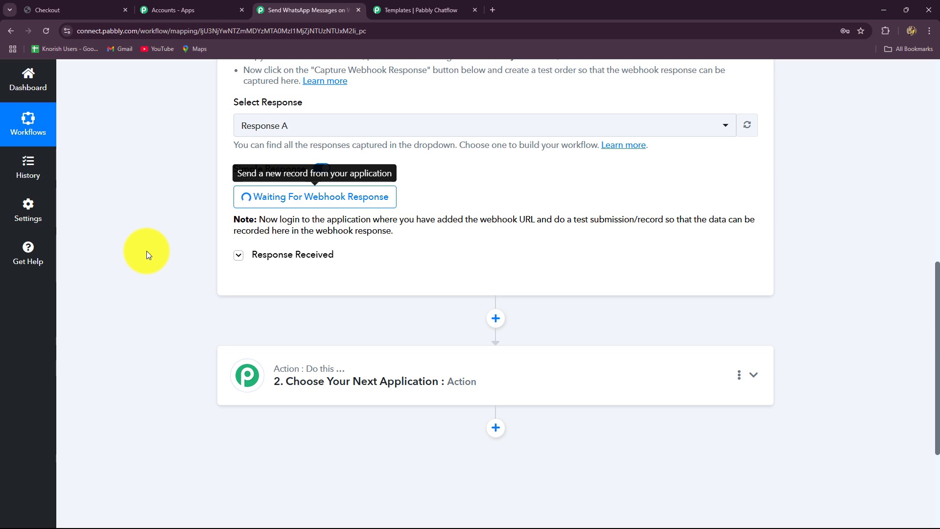
pyautogui.scroll(4, 583, 376)
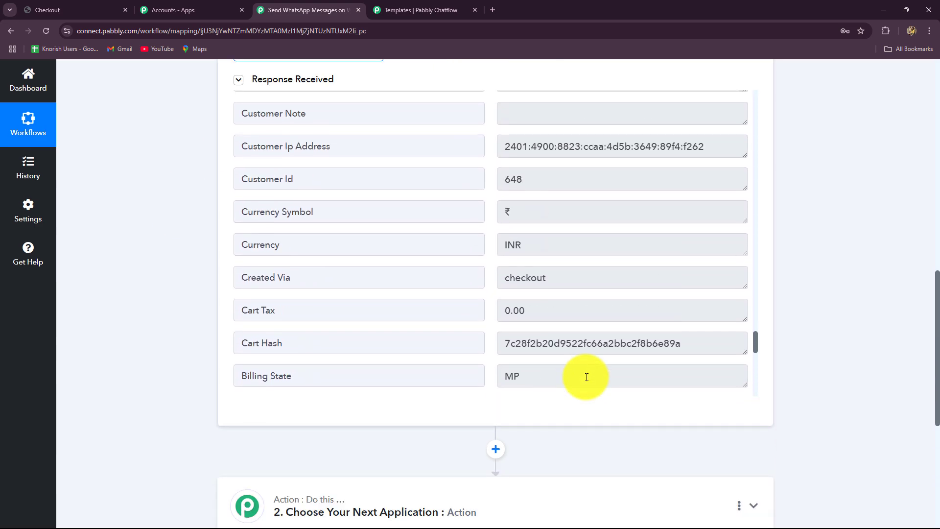
pyautogui.scroll(4, 587, 377)
pyautogui.scroll(-6, 587, 377)
pyautogui.scroll(5, 587, 353)
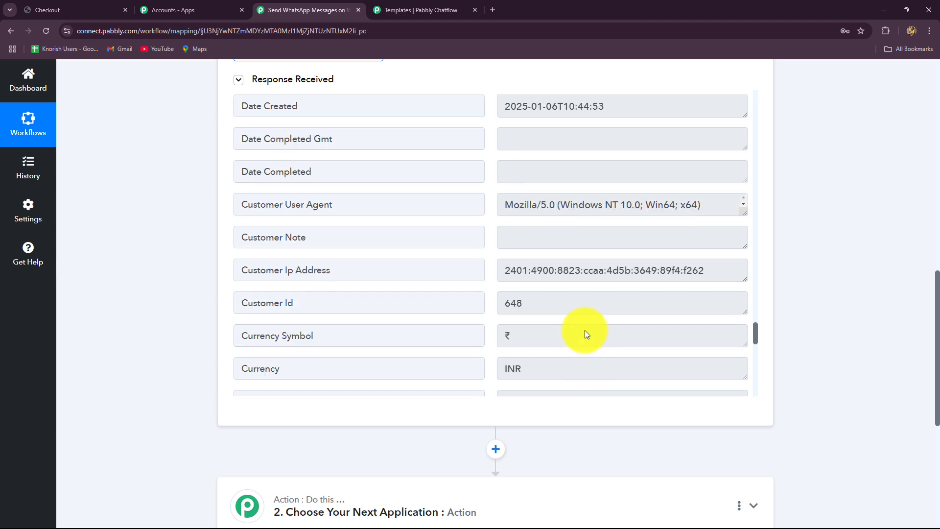
pyautogui.scroll(15, 585, 318)
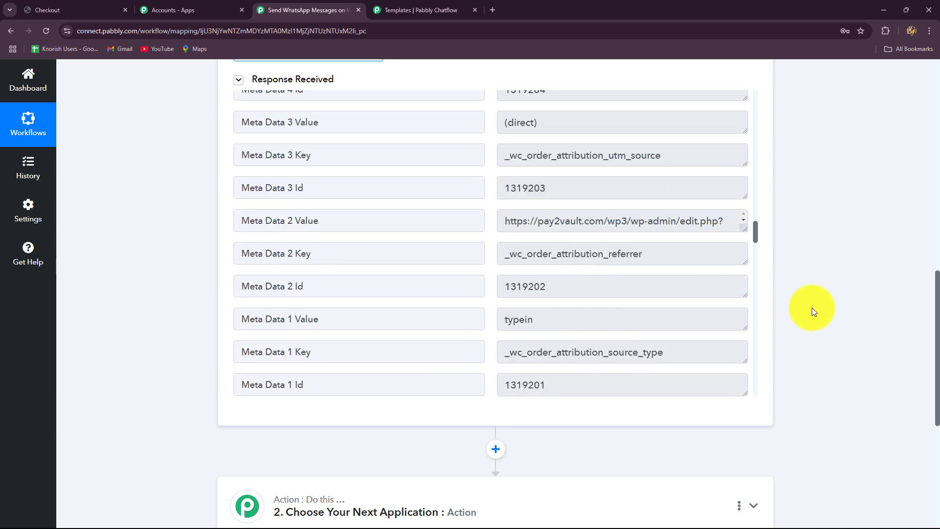
pyautogui.scroll(4, 813, 312)
pyautogui.scroll(13, 595, 380)
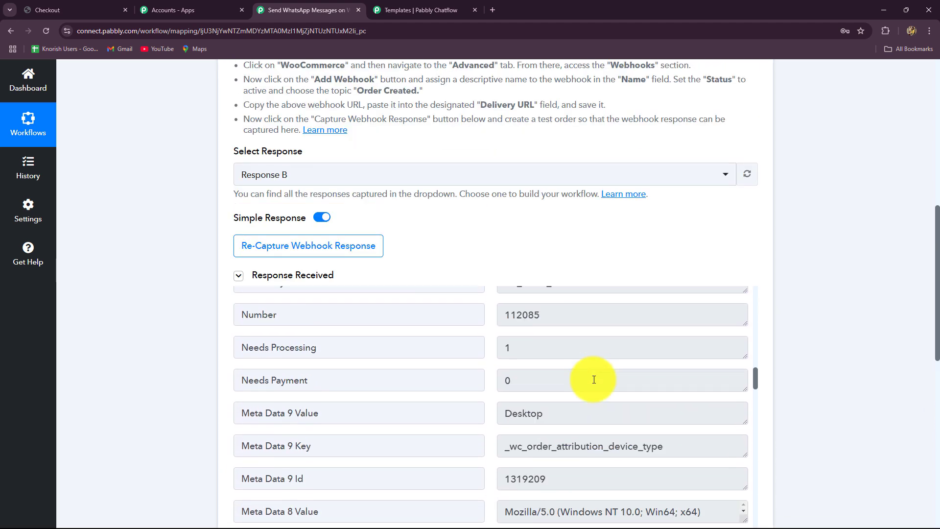
pyautogui.scroll(15, 594, 380)
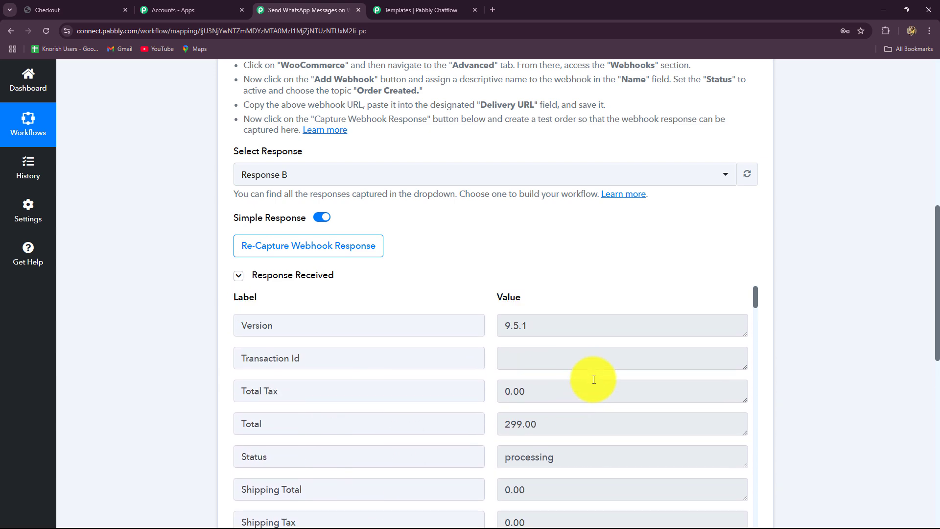
pyautogui.scroll(-5, 923, 304)
pyautogui.moveTo(570, 183); pyautogui.dragTo(516, 196)
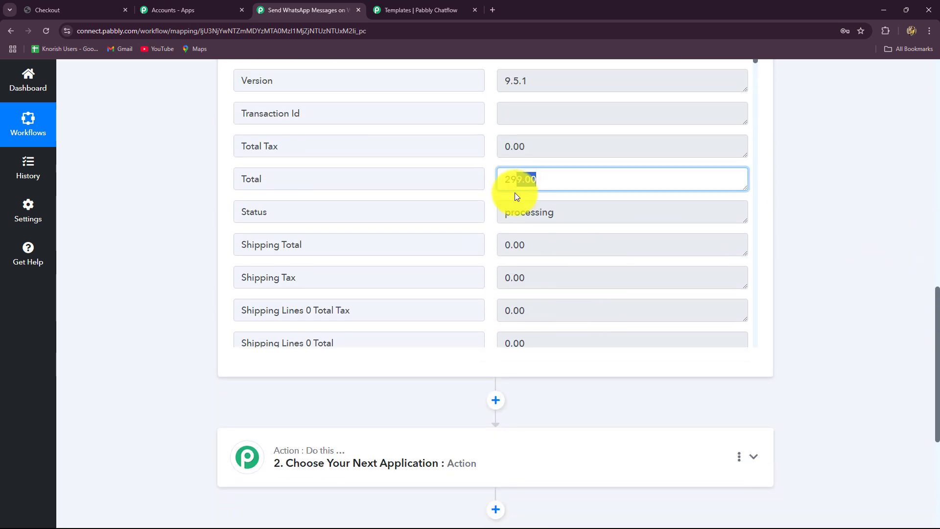
pyautogui.scroll(-4, 524, 238)
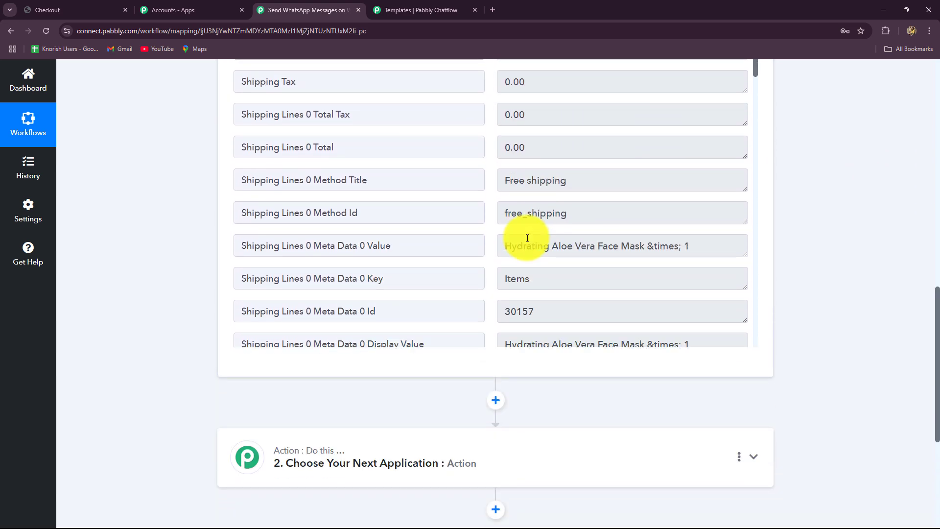
# Inspect the captured shipping values: method title, line id, state, postcode, name, country and company
pyautogui.tripleClick(585, 184)
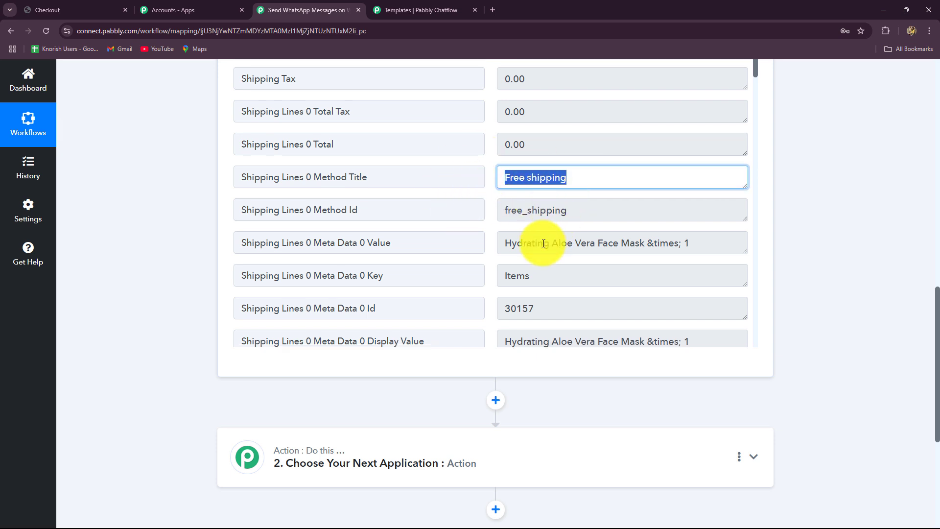
pyautogui.scroll(-3, 543, 243)
pyautogui.scroll(-3, 531, 210)
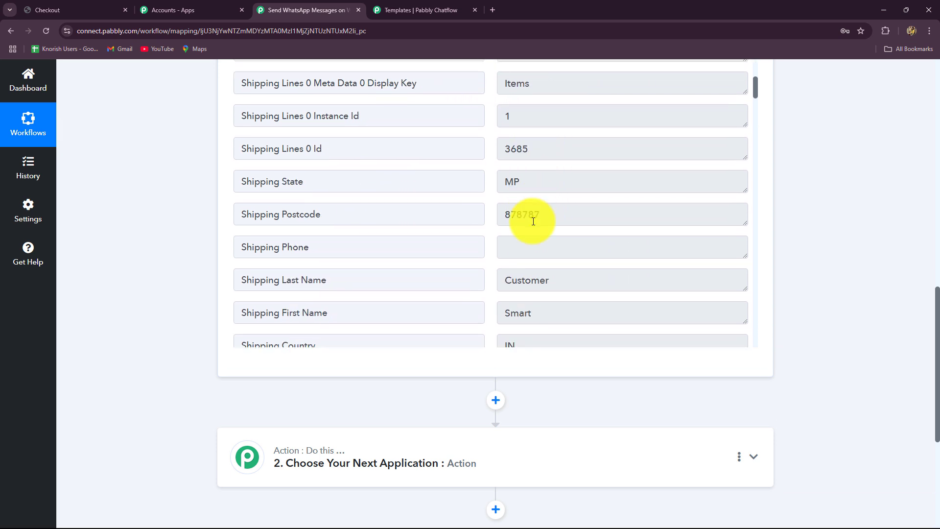
pyautogui.tripleClick(542, 155)
pyautogui.tripleClick(500, 189)
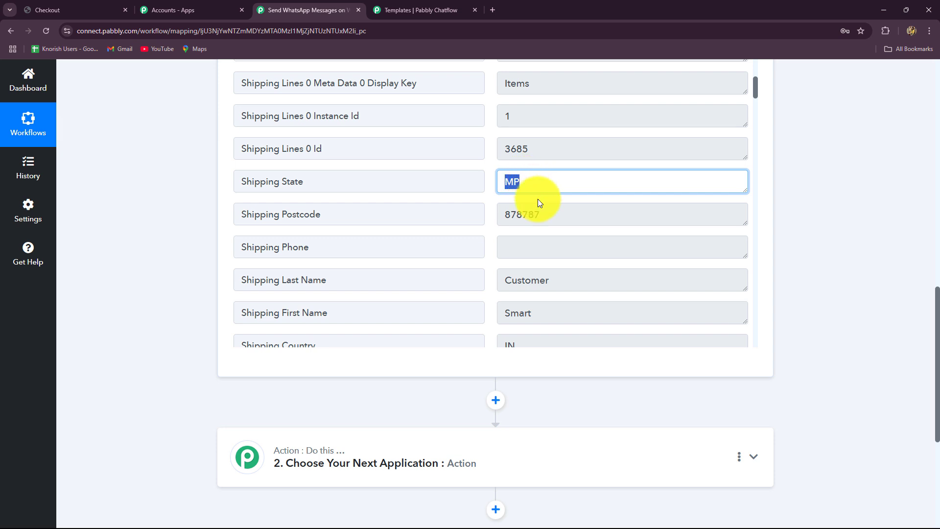
pyautogui.tripleClick(551, 219)
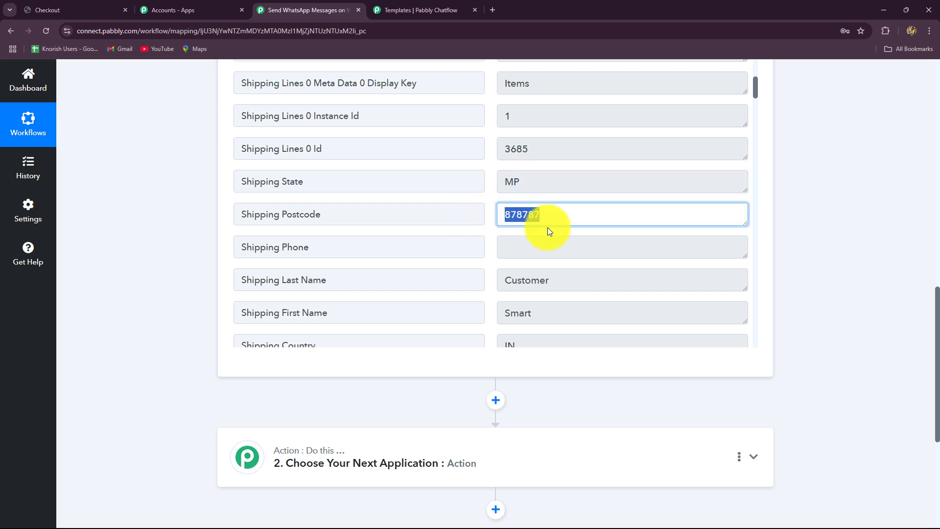
pyautogui.scroll(-1, 548, 245)
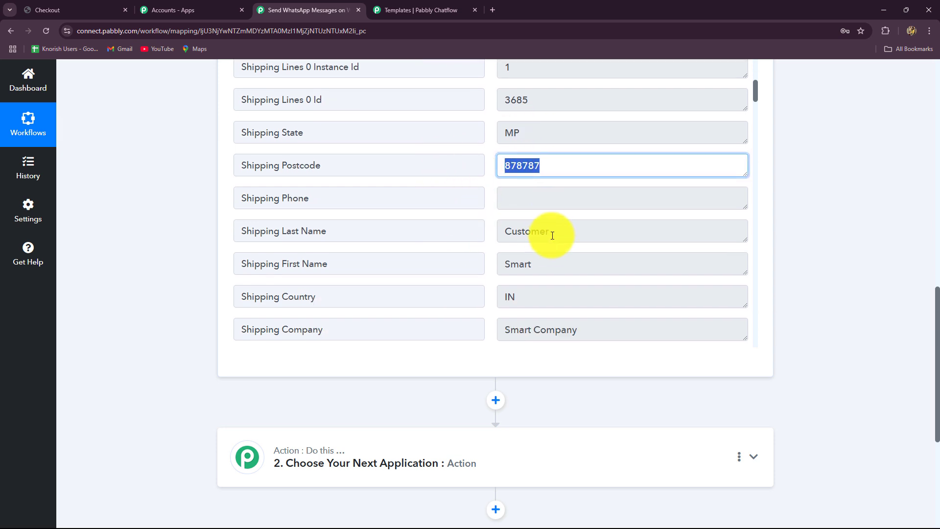
pyautogui.tripleClick(568, 264)
pyautogui.hotkey('shift', 'Tab')
pyautogui.scroll(-2, 531, 225)
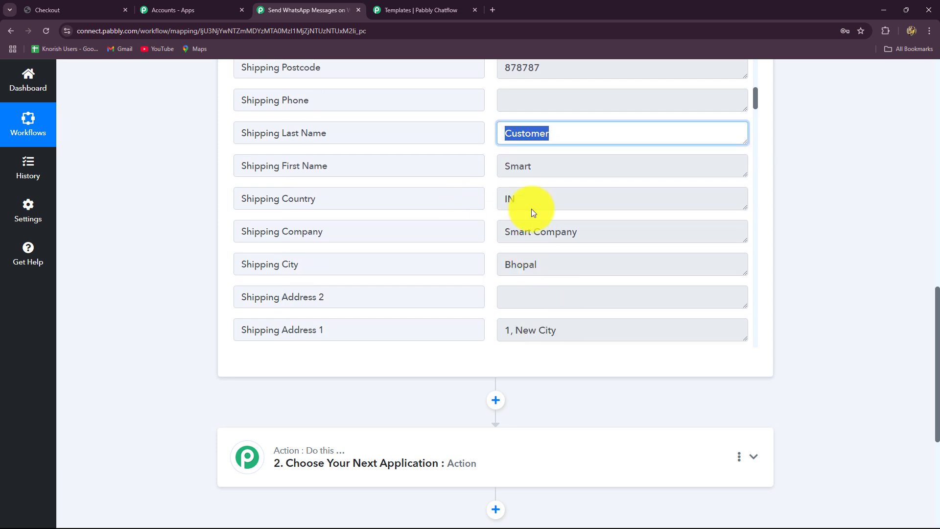
pyautogui.moveTo(529, 201); pyautogui.dragTo(468, 206)
pyautogui.moveTo(614, 231); pyautogui.dragTo(451, 247)
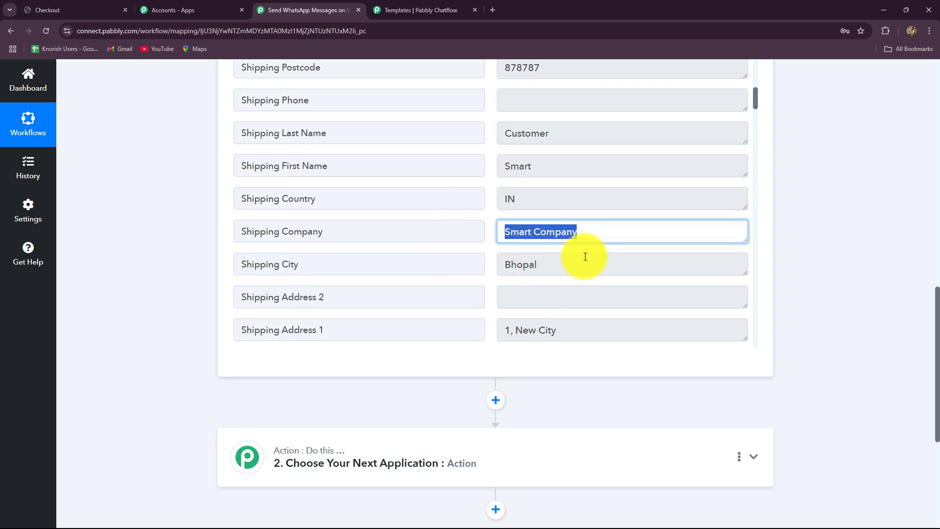
pyautogui.scroll(-3, 543, 274)
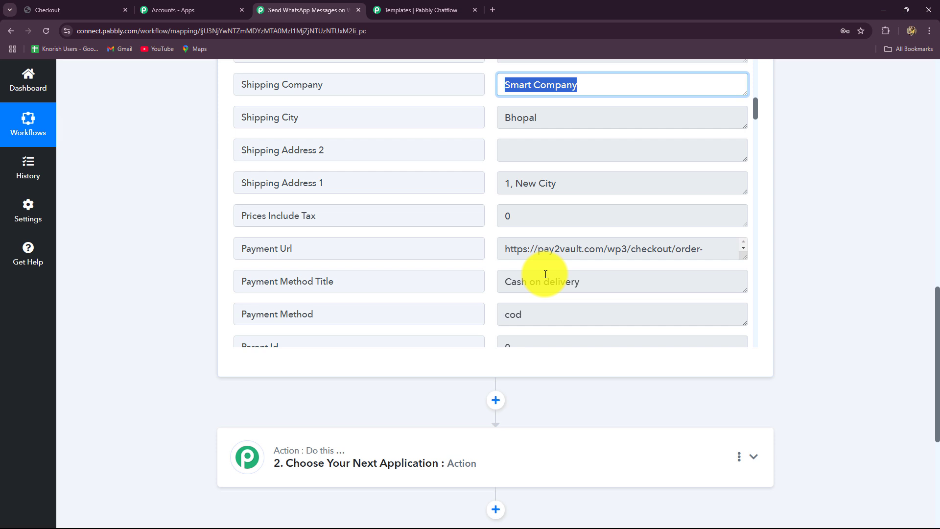
pyautogui.scroll(-3, 545, 265)
# Check the payment method title and order key, and match the order number against the confirmation page
pyautogui.tripleClick(560, 137)
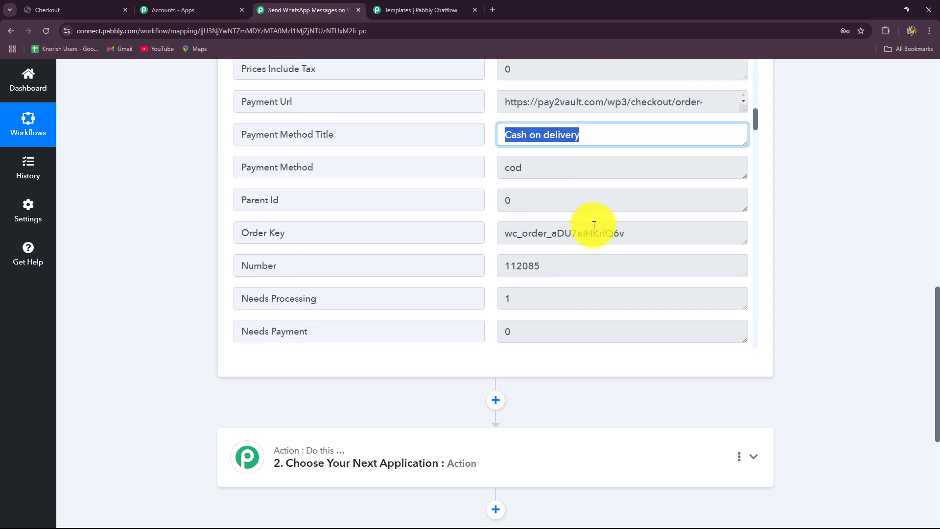
pyautogui.moveTo(639, 240); pyautogui.dragTo(440, 262)
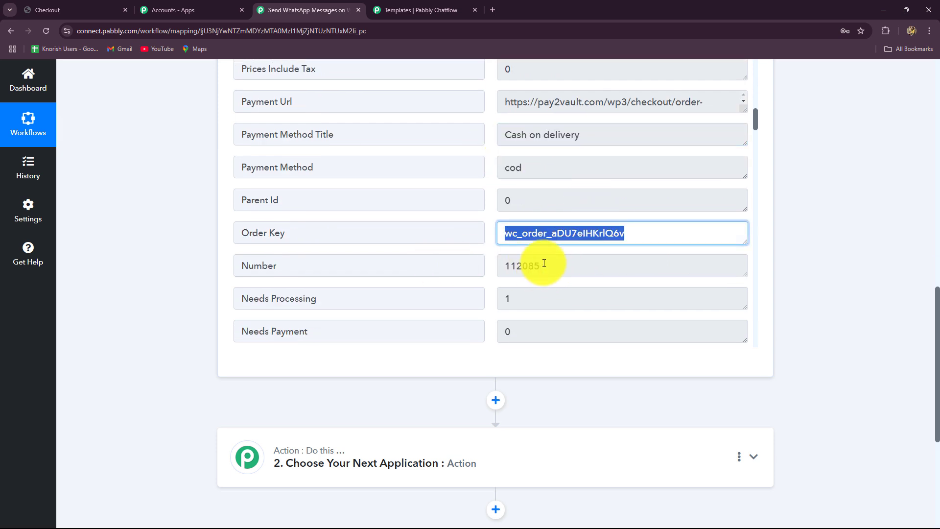
pyautogui.scroll(-2, 544, 263)
pyautogui.moveTo(550, 172); pyautogui.dragTo(491, 178)
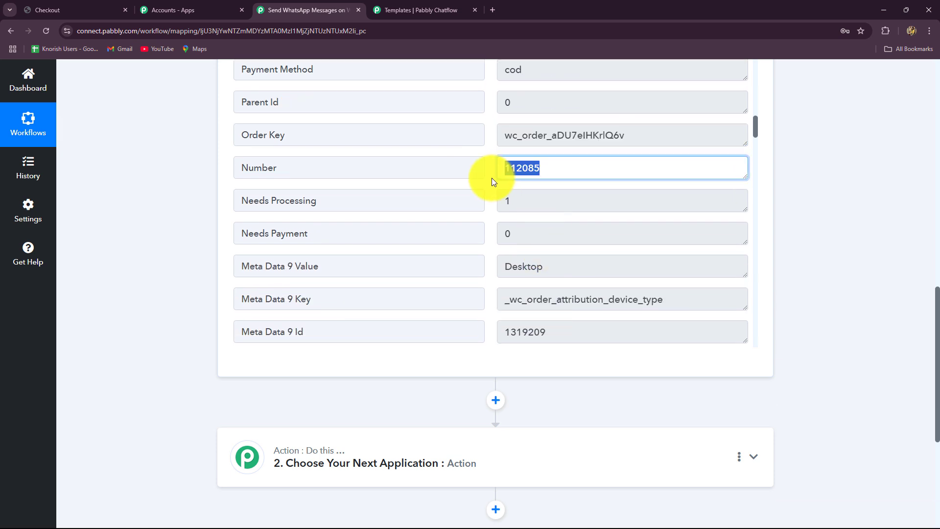
pyautogui.scroll(-2, 545, 239)
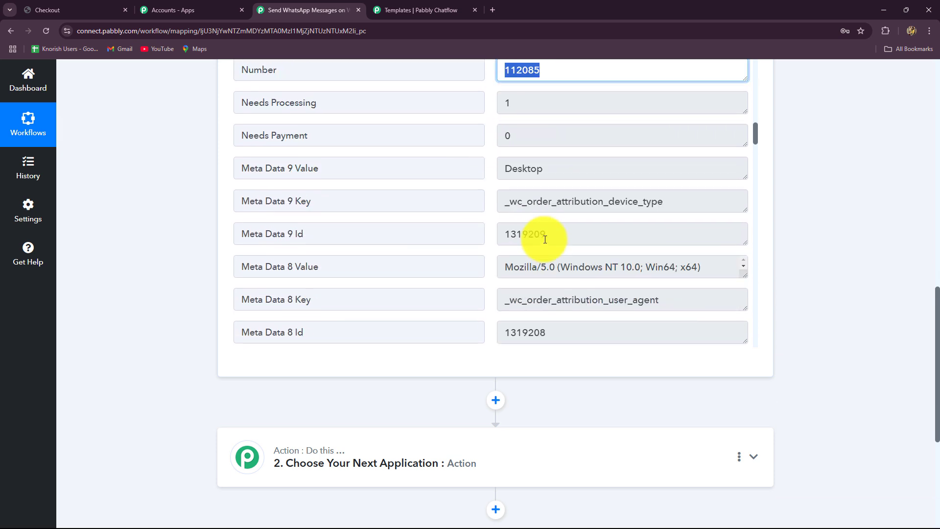
pyautogui.scroll(1, 524, 126)
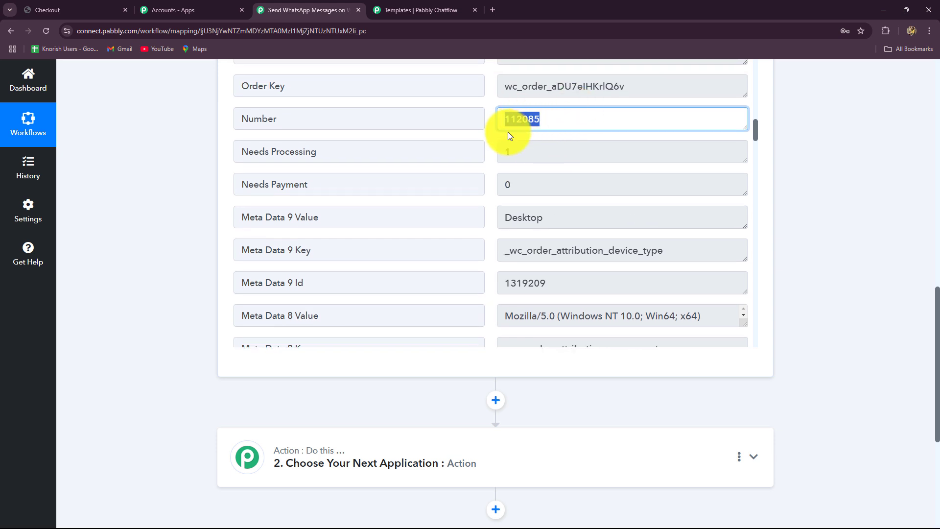
pyautogui.click(74, 12)
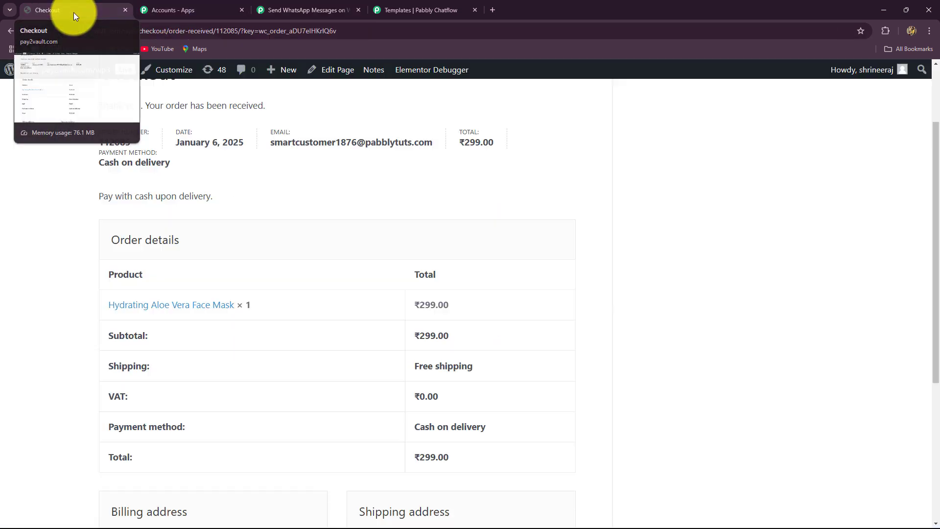
pyautogui.moveTo(133, 142); pyautogui.dragTo(87, 142)
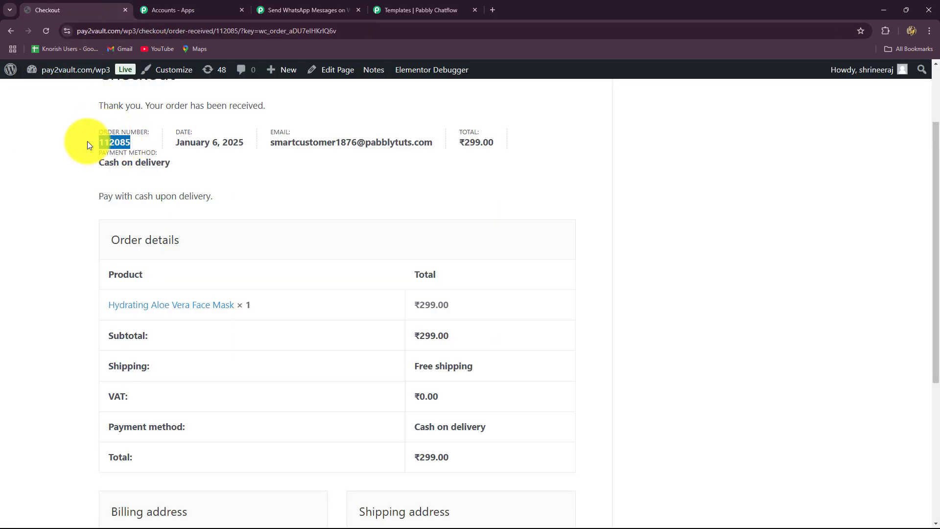
pyautogui.click(310, 9)
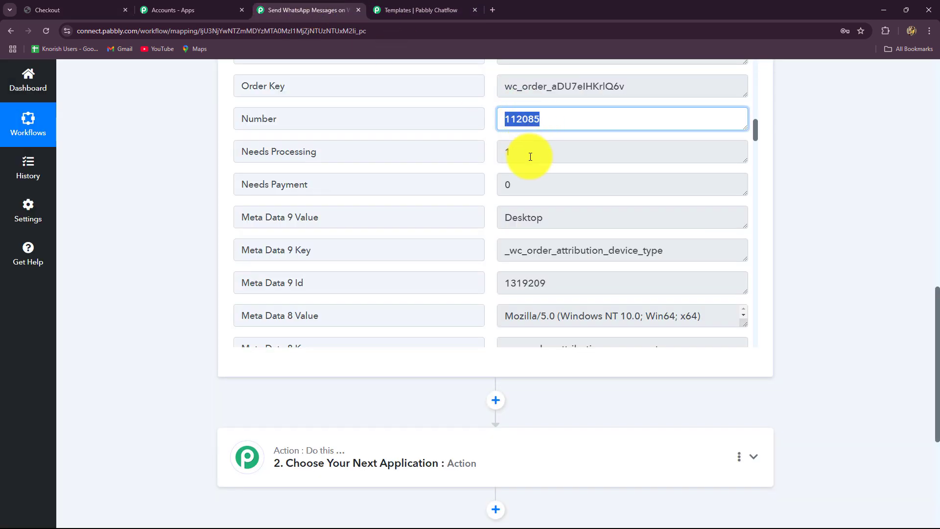
# Select the Line Items 0 Name value, Hydrating Aloe Vera Face Mask, then scroll back up
pyautogui.scroll(-5, 577, 230)
pyautogui.scroll(-12, 577, 230)
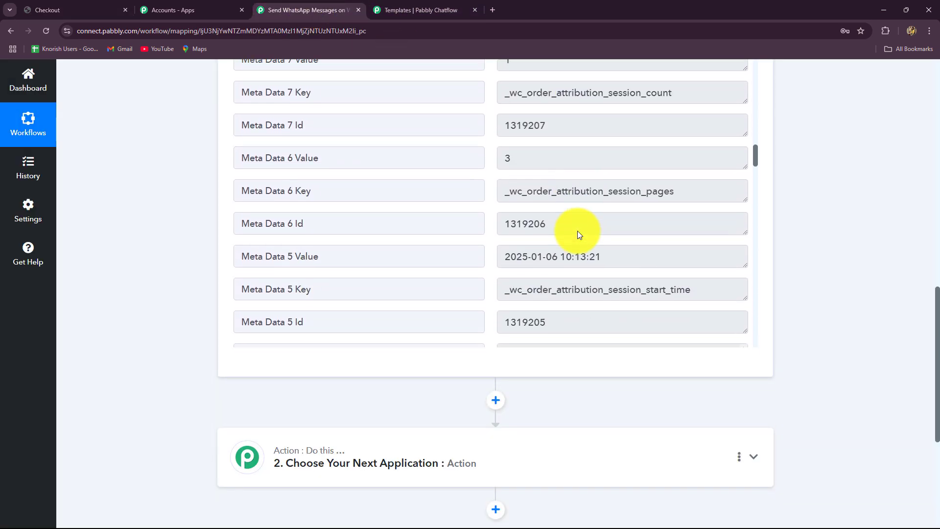
pyautogui.scroll(-15, 577, 231)
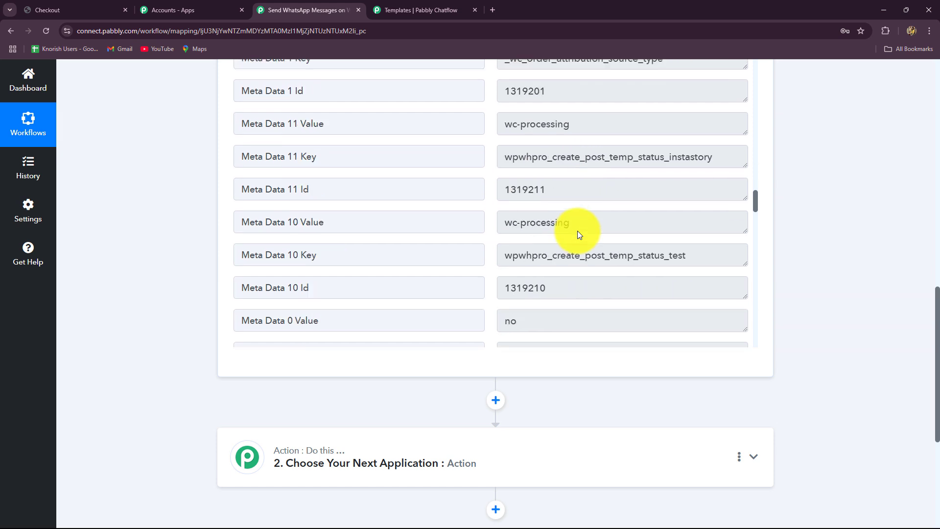
pyautogui.scroll(-1, 578, 231)
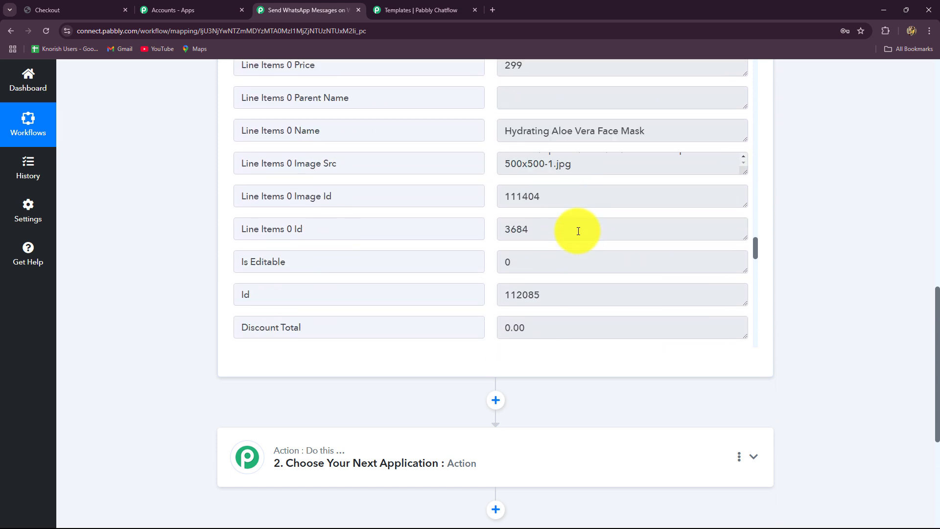
pyautogui.tripleClick(502, 147)
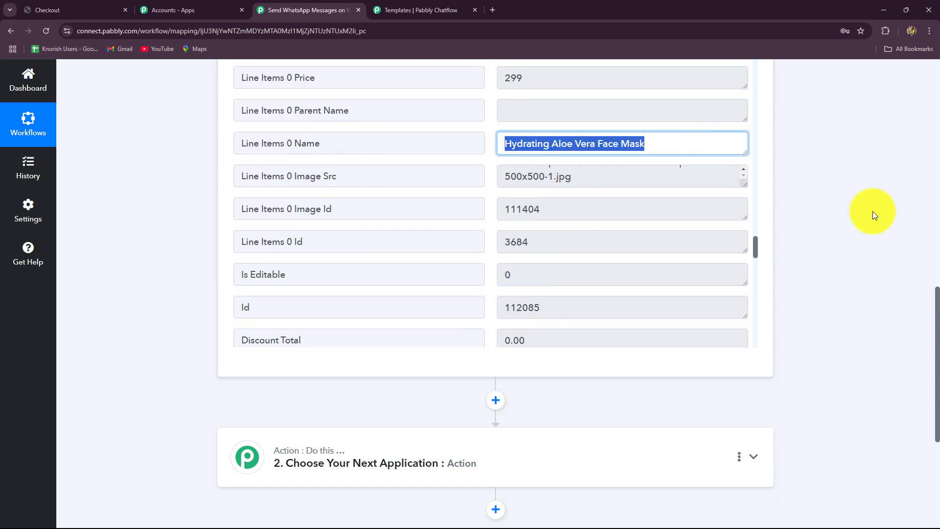
pyautogui.scroll(15, 893, 274)
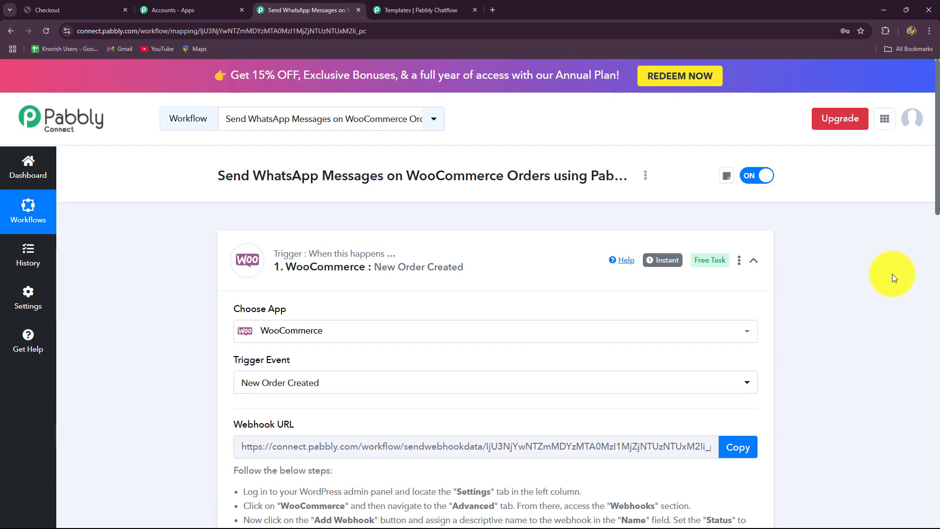
# Collapse the WooCommerce New Order Created card to reveal the empty 'Choose Your Next Application' step
pyautogui.click(754, 260)
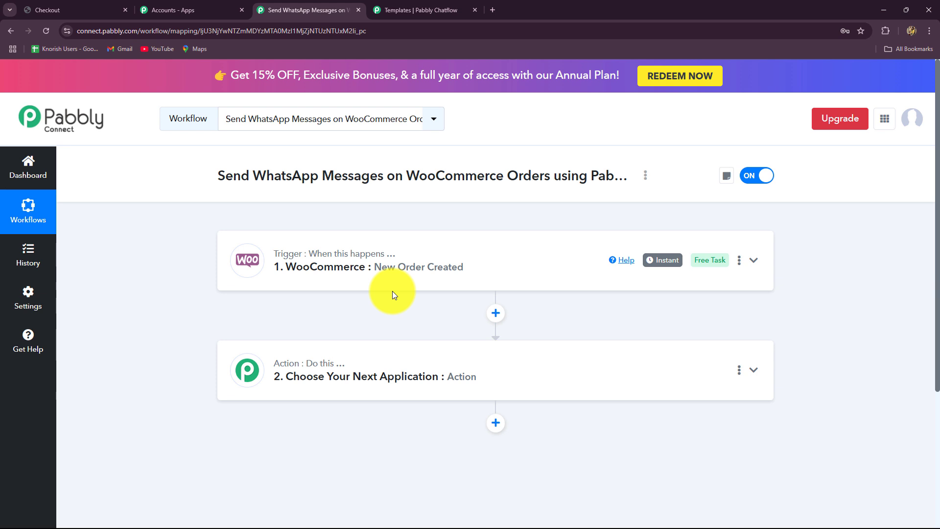
pyautogui.scroll(-2, 392, 288)
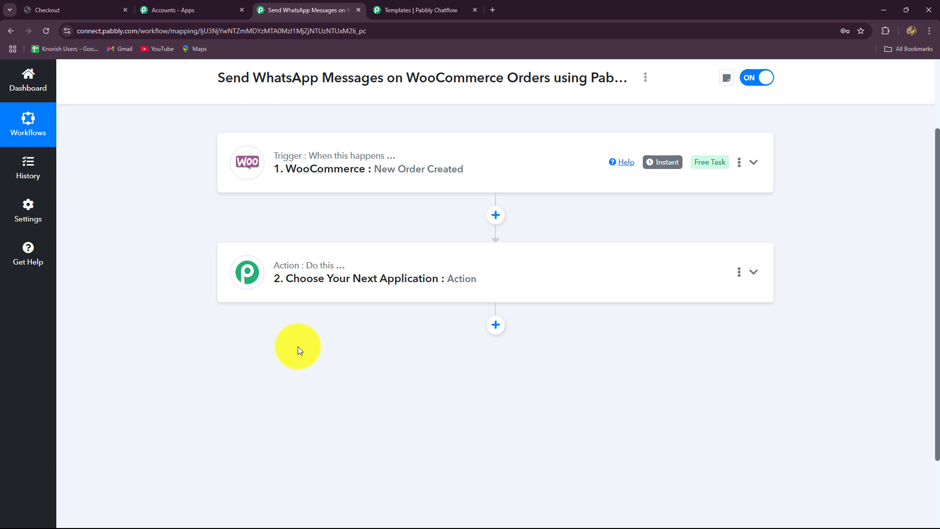
# Switch back and forth between the workflow editor and the Chatflow Templates list
pyautogui.click(389, 10)
pyautogui.scroll(3, 359, 366)
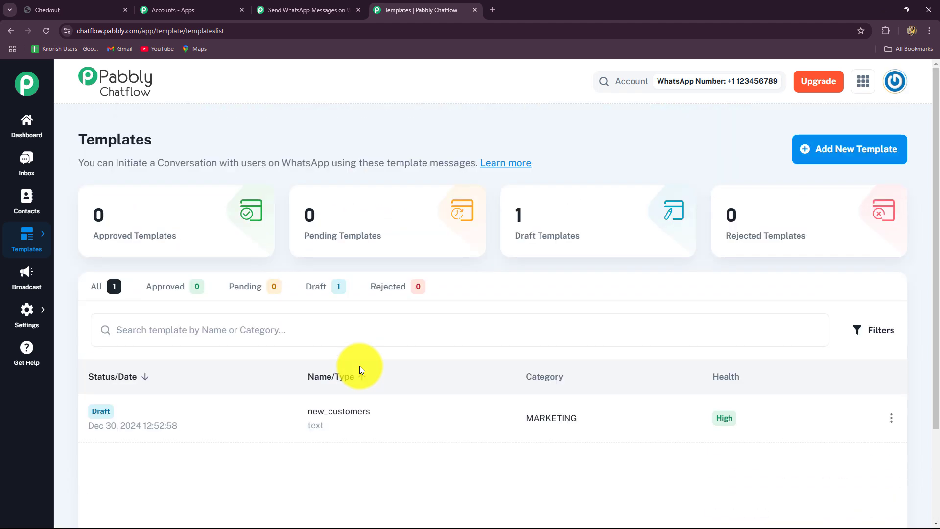
pyautogui.click(310, 9)
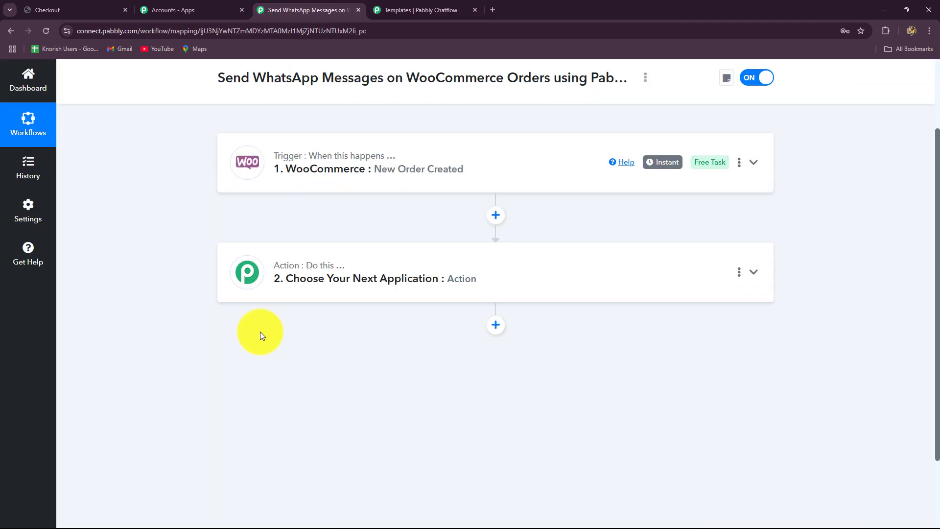
pyautogui.click(400, 16)
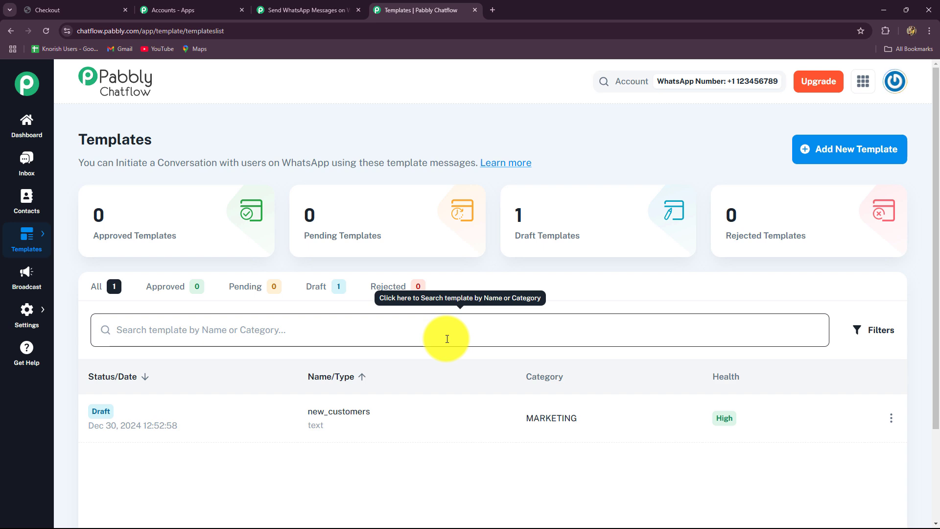
pyautogui.click(294, 10)
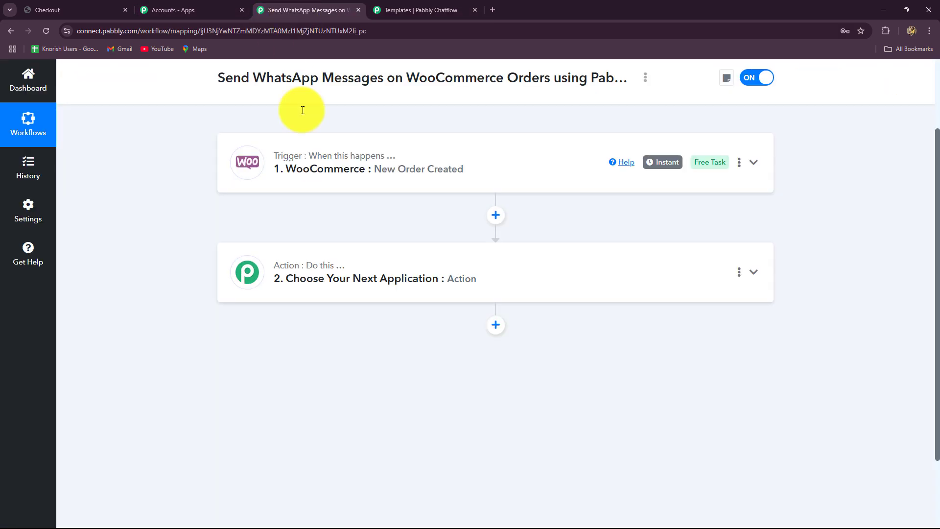
pyautogui.click(431, 14)
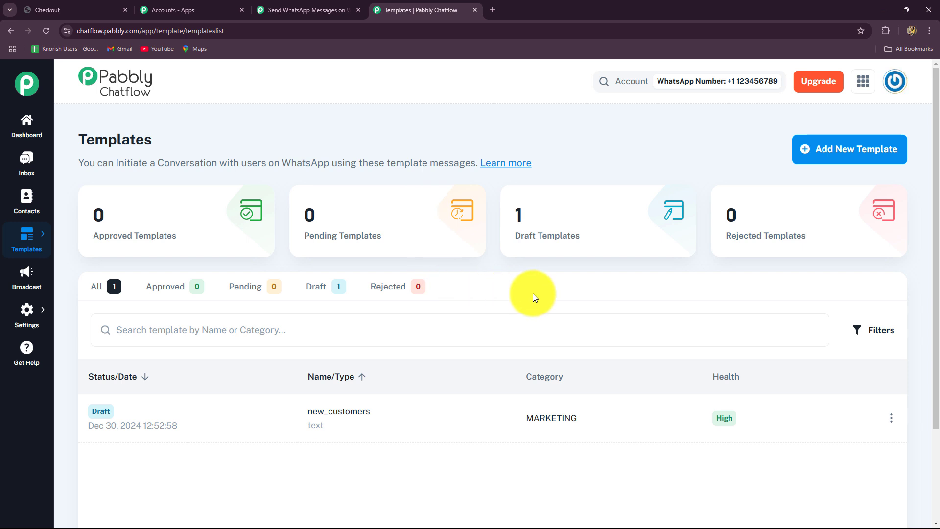
# Open the Chatflow dashboard, showing 100 credits and one WhatsApp number, and view the Add WhatsApp Number form
pyautogui.click(27, 123)
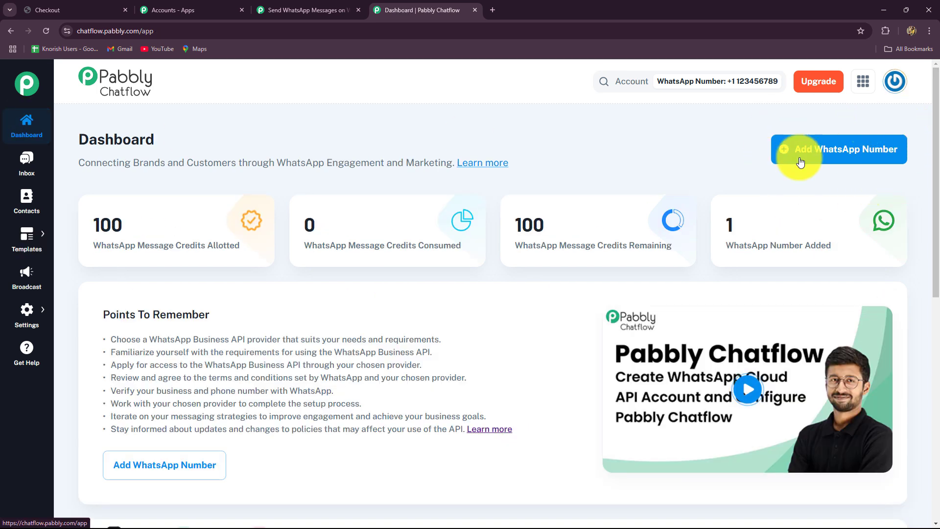
pyautogui.click(860, 158)
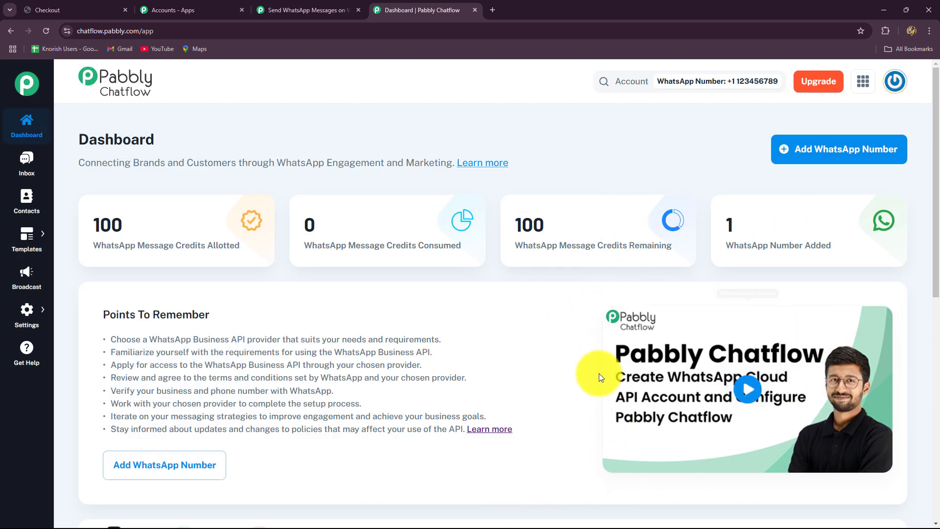
pyautogui.scroll(-1, 592, 357)
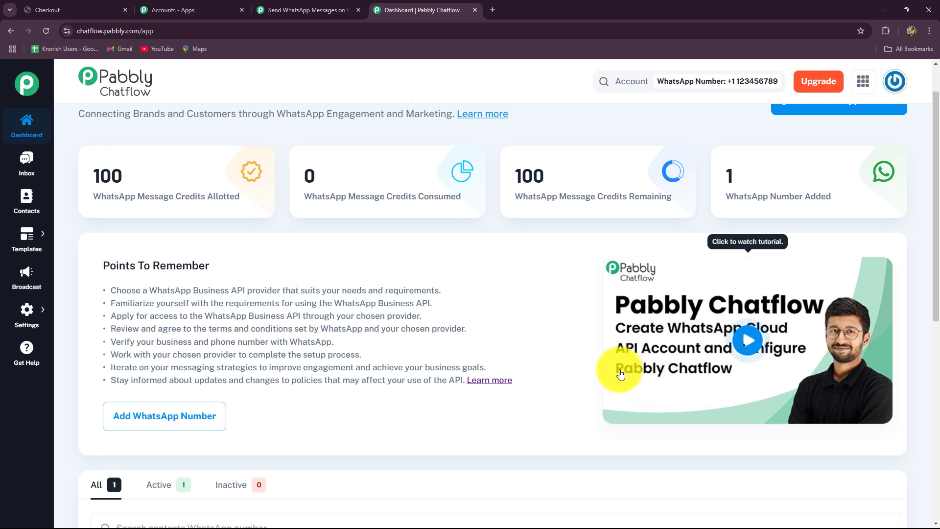
pyautogui.scroll(1, 594, 358)
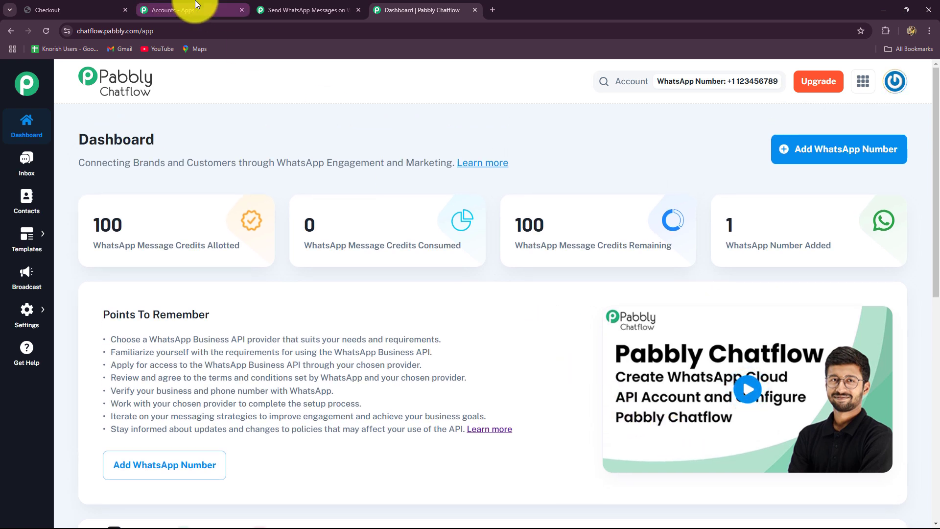
# Search 'Pabbly Ch' and choose Pabbly Chatflow as the second step's app
pyautogui.click(307, 5)
pyautogui.click(301, 255)
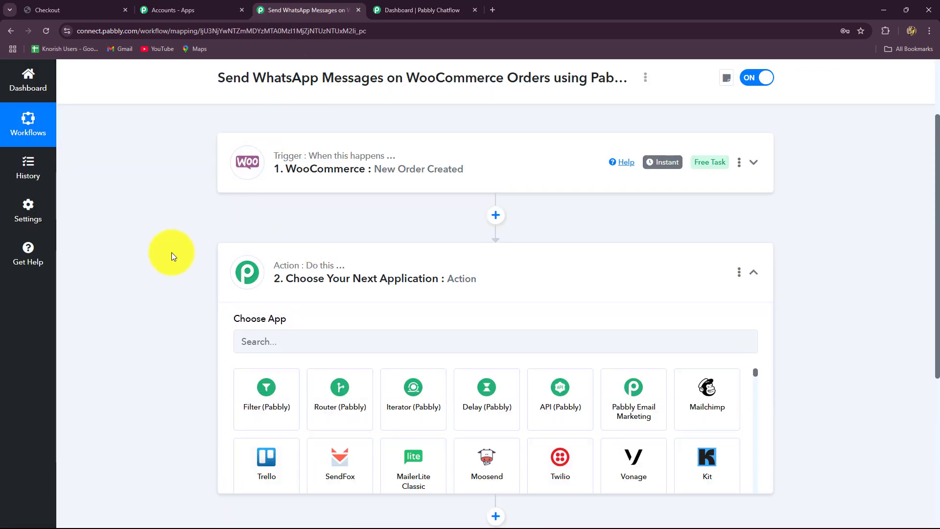
pyautogui.click(252, 267)
pyautogui.write('P')
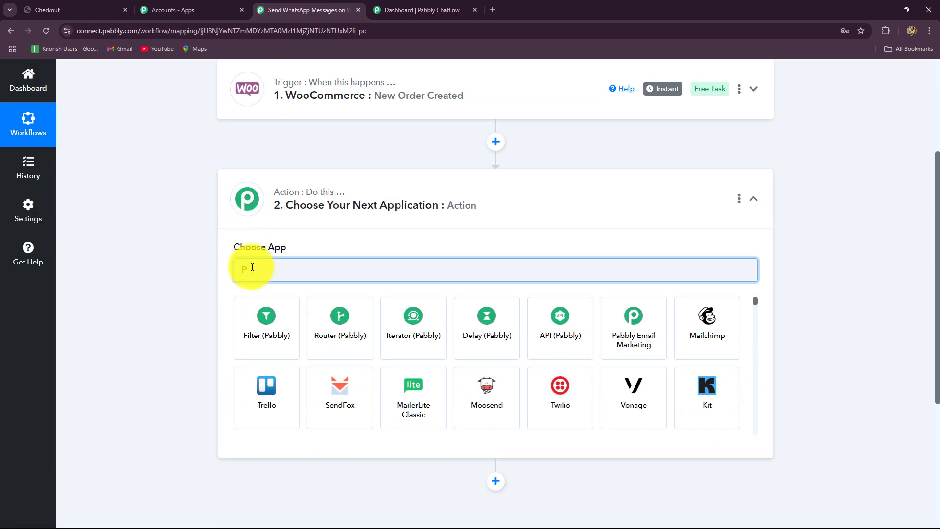
pyautogui.press('capslock')
pyautogui.write('abbl')
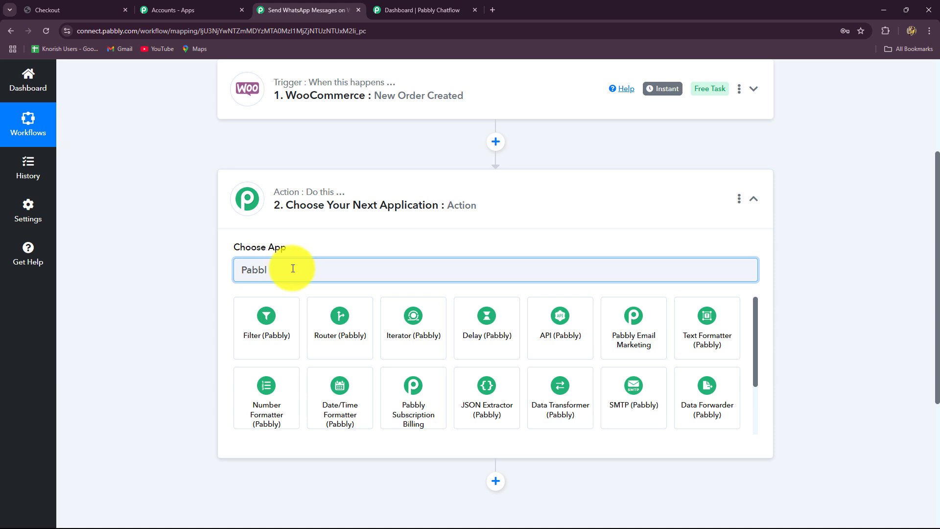
pyautogui.write('y Ch')
pyautogui.click(277, 324)
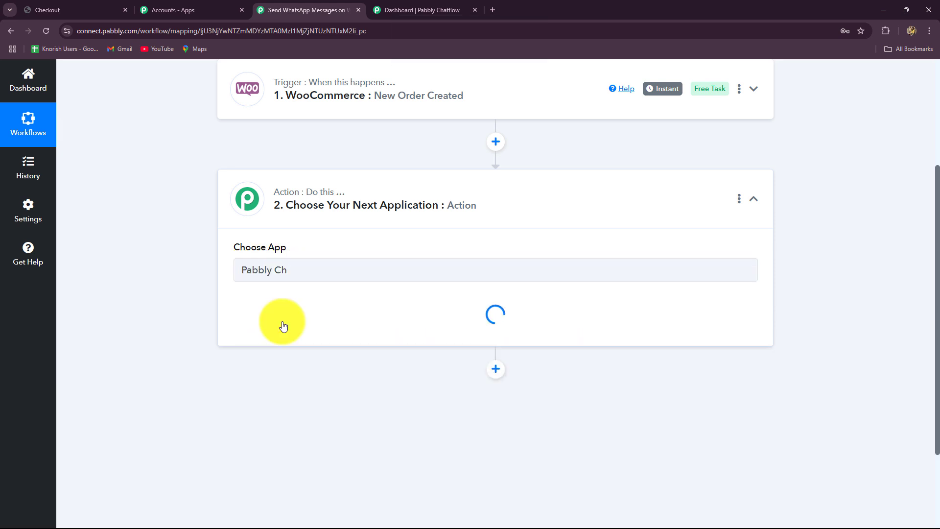
# Set the action event to Send cURL Request and begin connecting a Chatflow account
pyautogui.click(283, 321)
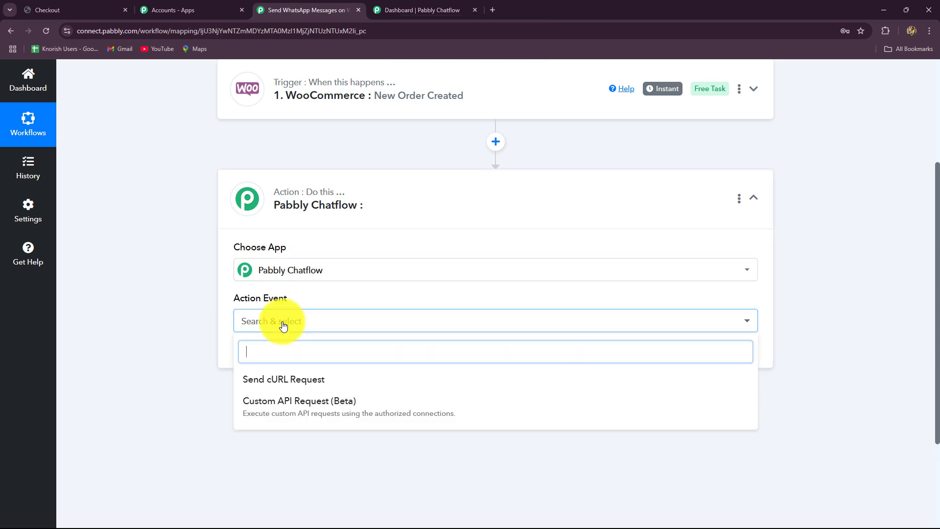
pyautogui.click(277, 385)
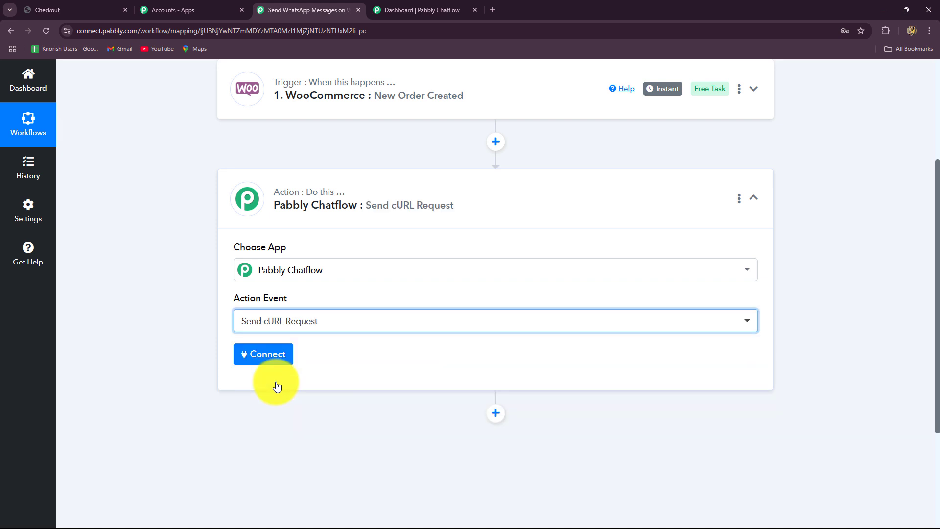
pyautogui.scroll(-3, 279, 365)
pyautogui.click(268, 206)
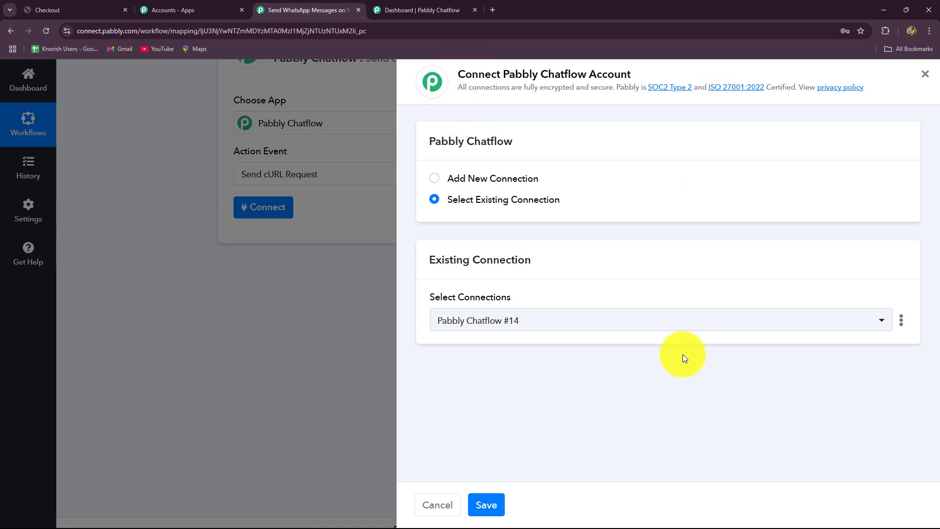
# Choose Add New Connection for the Pabbly Chatflow account
pyautogui.click(416, 10)
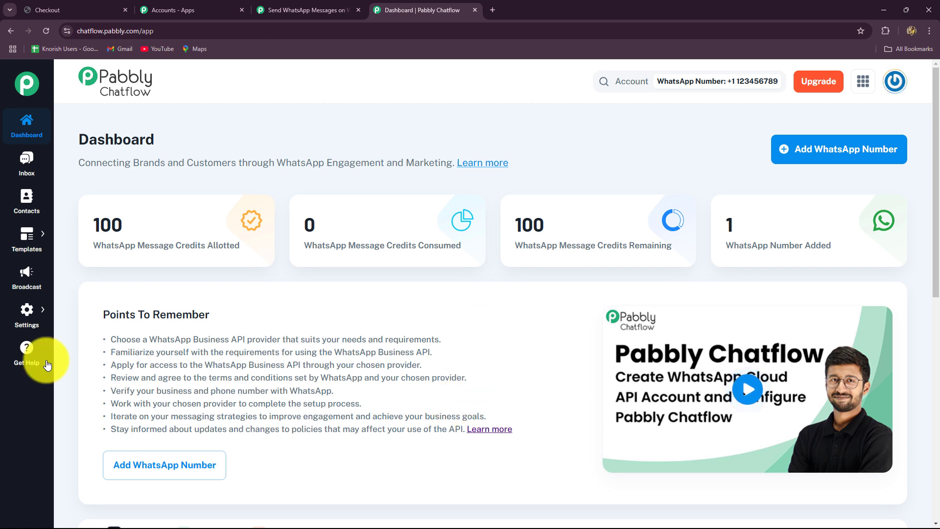
pyautogui.click(304, 10)
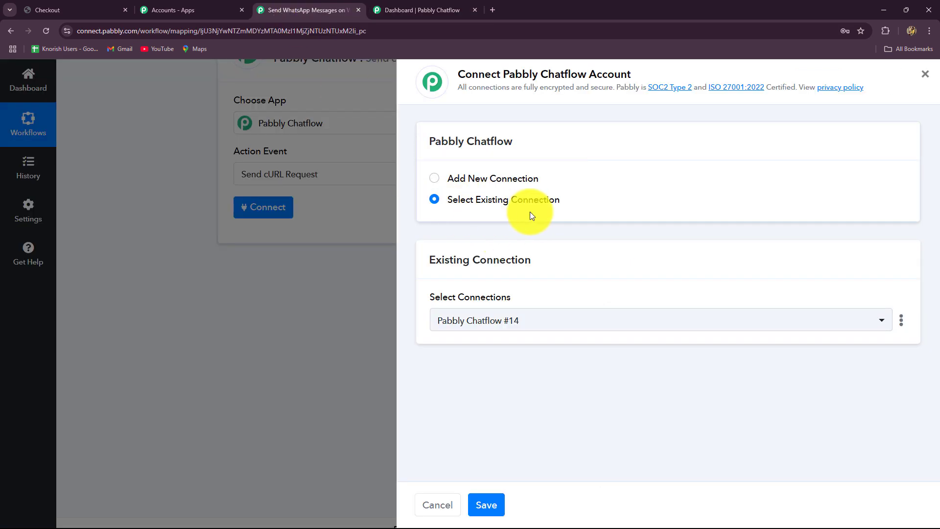
pyautogui.click(435, 182)
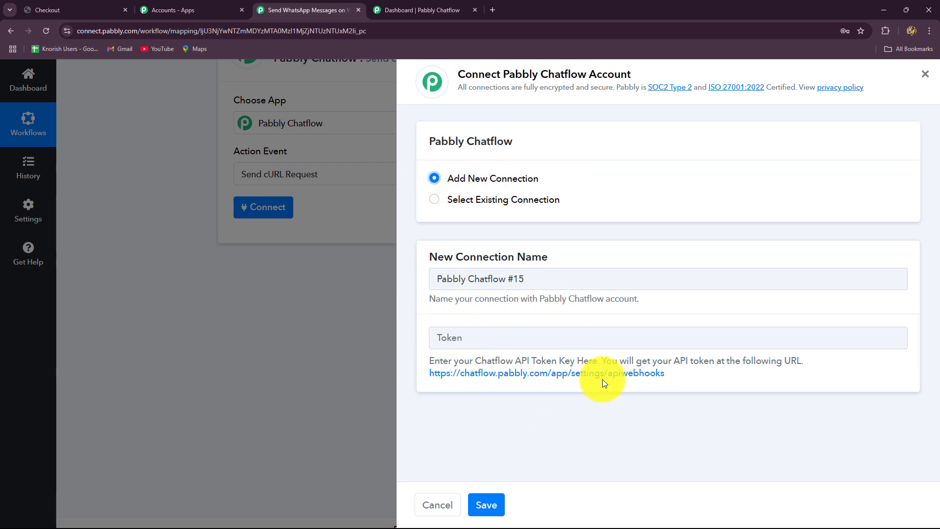
# Copy the API token from Chatflow's API settings into the Token field and save the connection
pyautogui.click(548, 375)
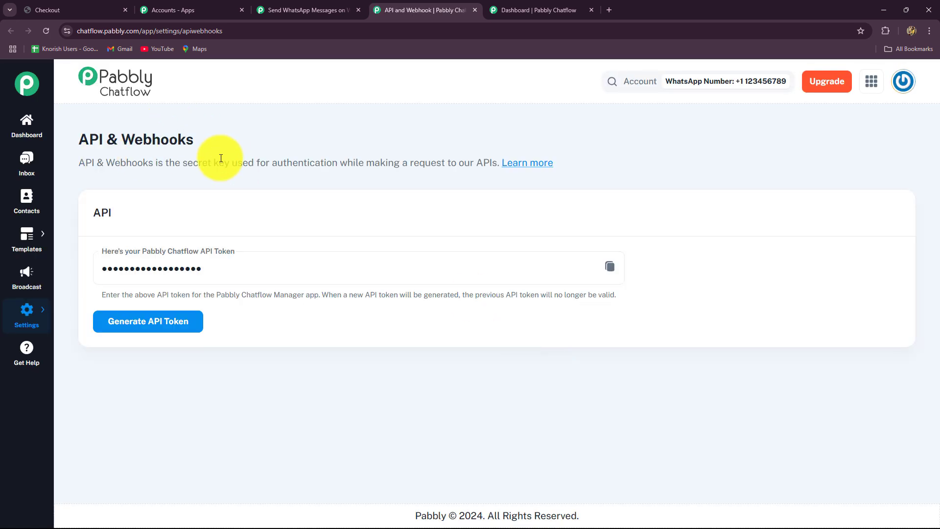
pyautogui.click(610, 267)
pyautogui.click(327, 5)
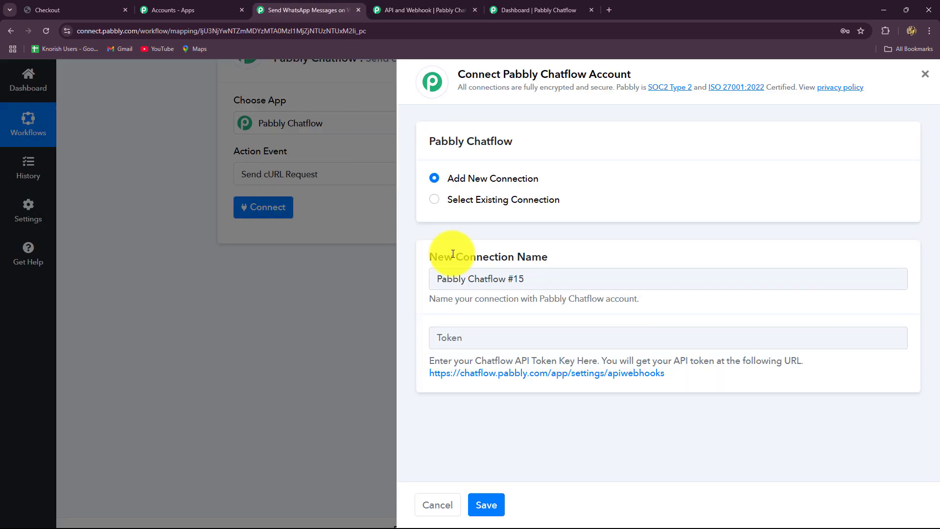
pyautogui.click(458, 336)
pyautogui.hotkey('ctrl', 'v')
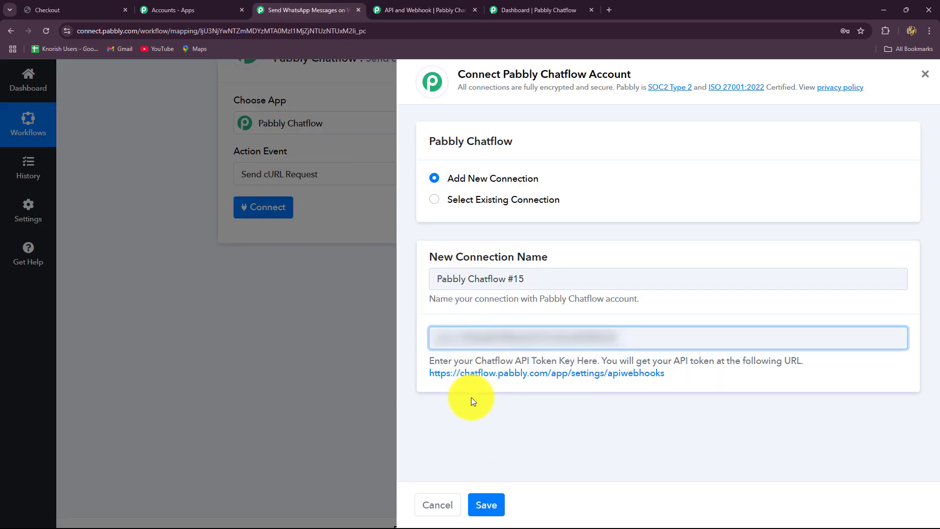
pyautogui.click(485, 502)
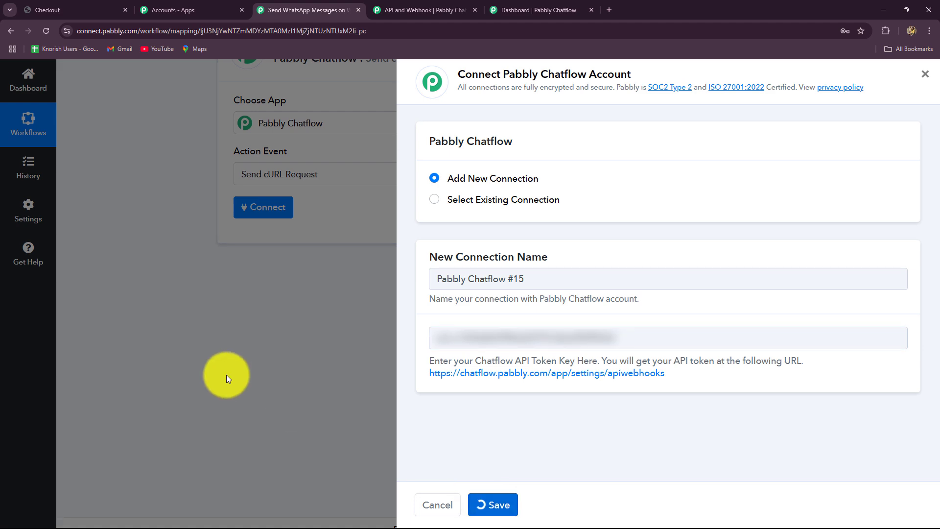
# Scroll to the connected Chatflow step's empty Body field and Save & Send Test Request button
pyautogui.scroll(2, 163, 128)
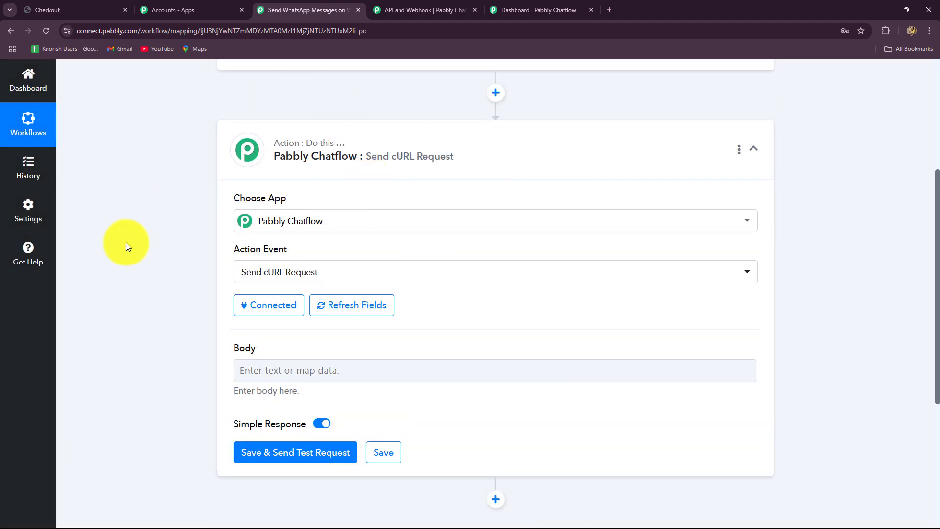
pyautogui.scroll(-4, 126, 245)
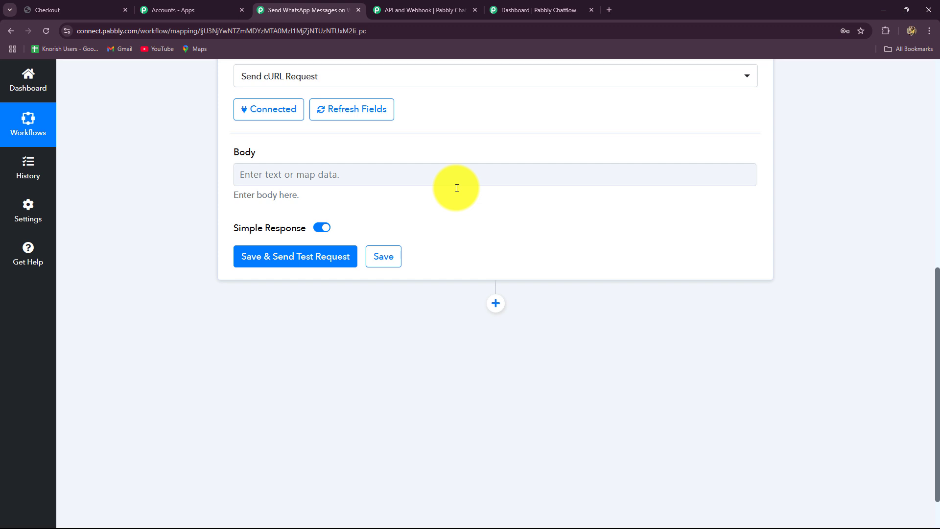
# Open the Chatflow Templates List and page through to the last page
pyautogui.click(505, 7)
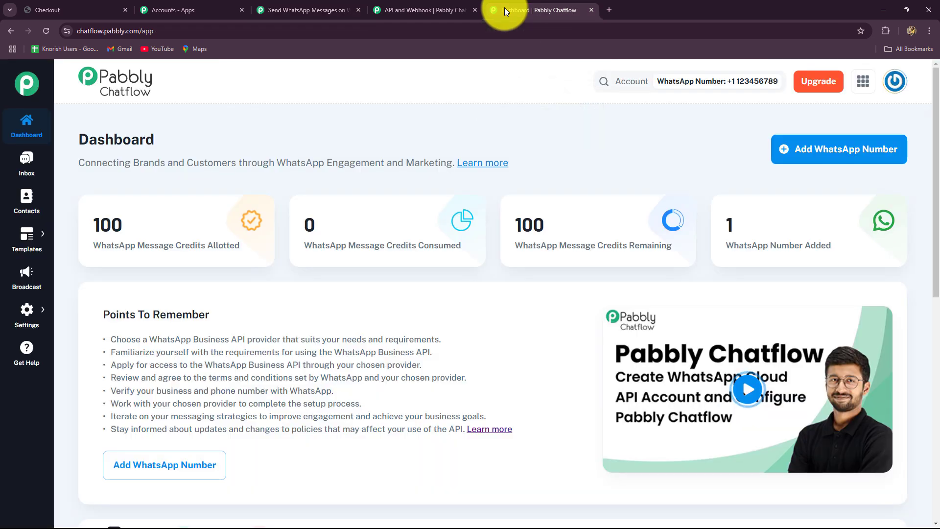
pyautogui.moveTo(28, 238)
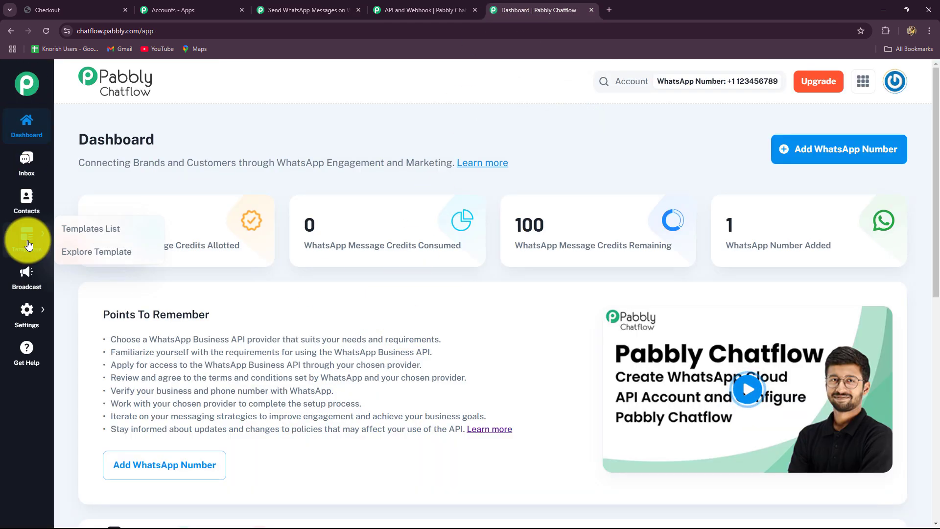
pyautogui.click(116, 234)
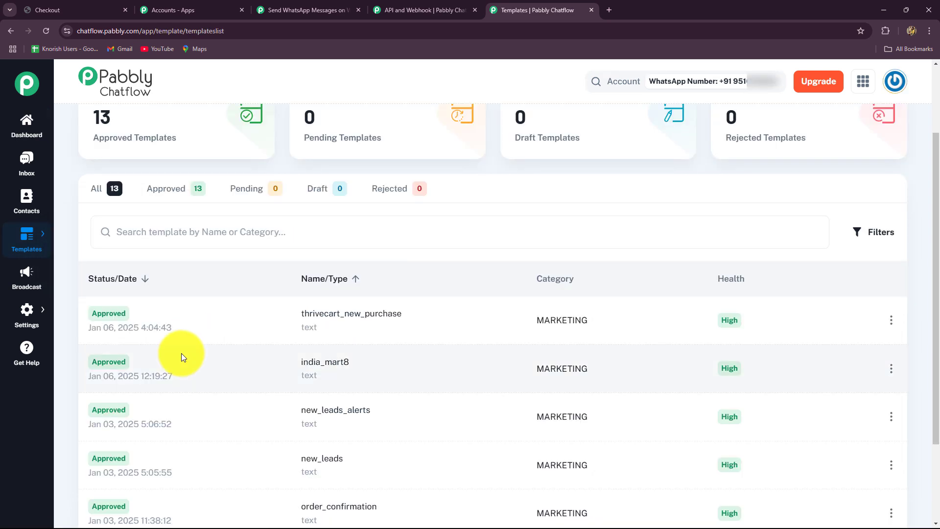
pyautogui.scroll(-3, 181, 354)
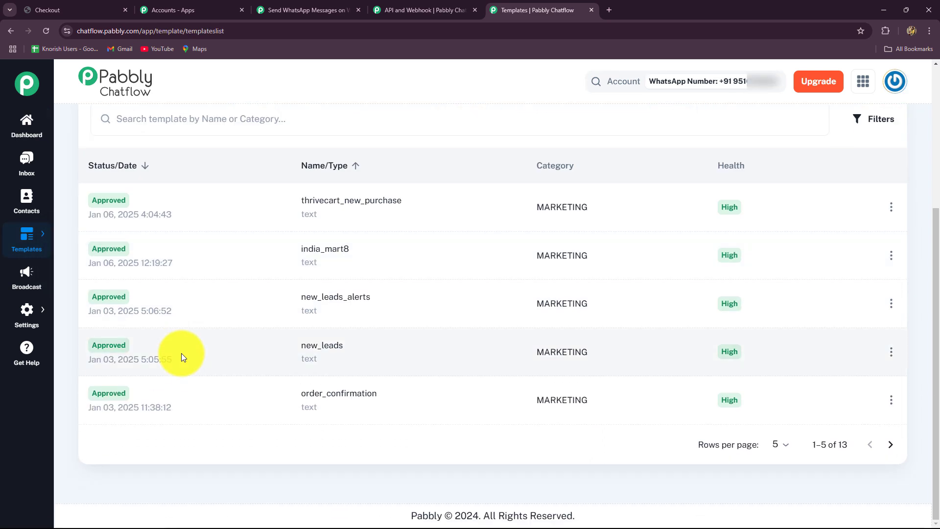
pyautogui.click(891, 446)
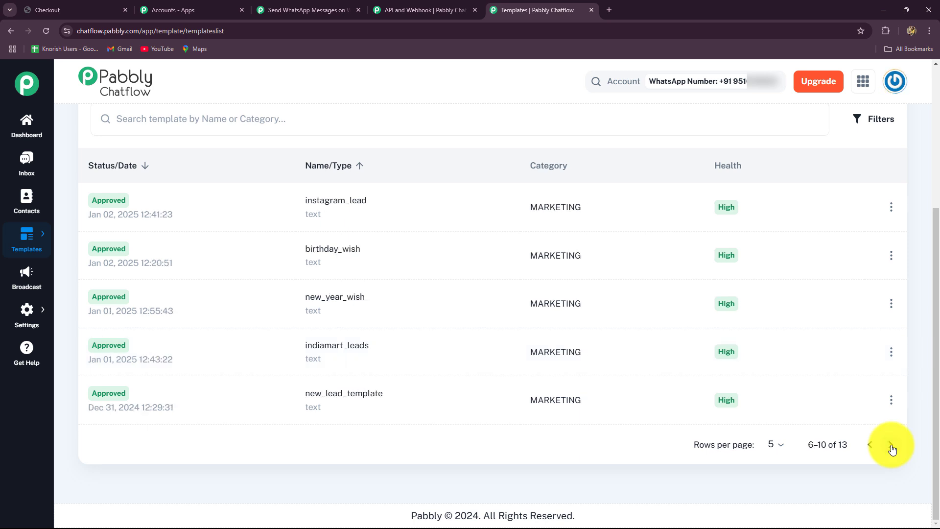
pyautogui.click(891, 446)
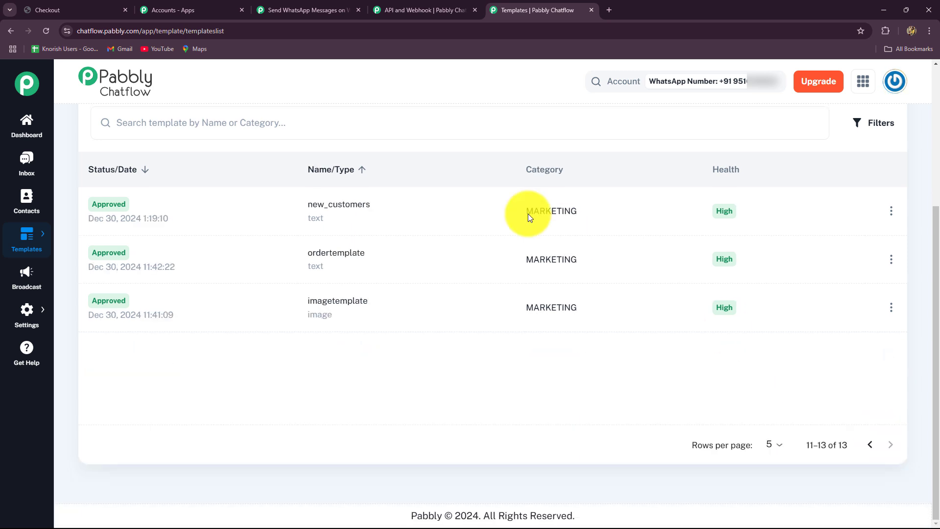
# Preview the ordertemplate message wording, then close the preview and return to the top
pyautogui.click(330, 256)
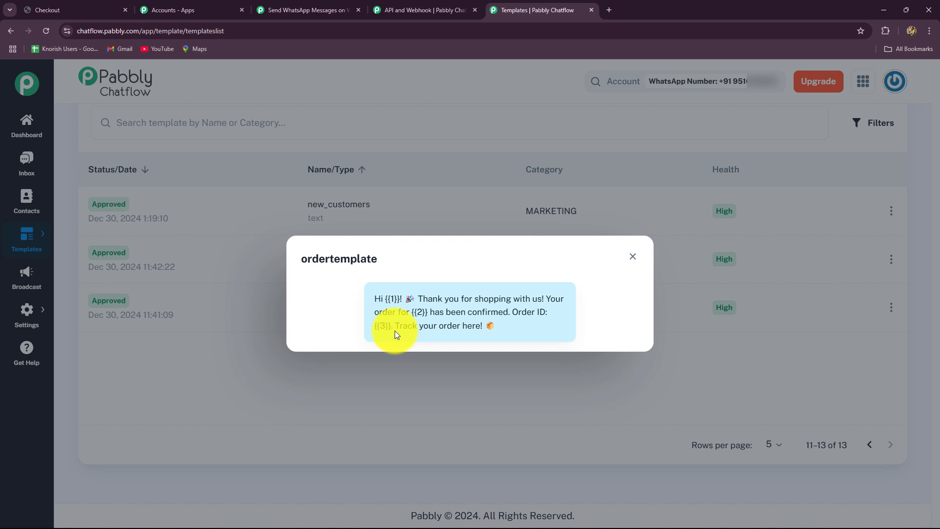
pyautogui.click(632, 259)
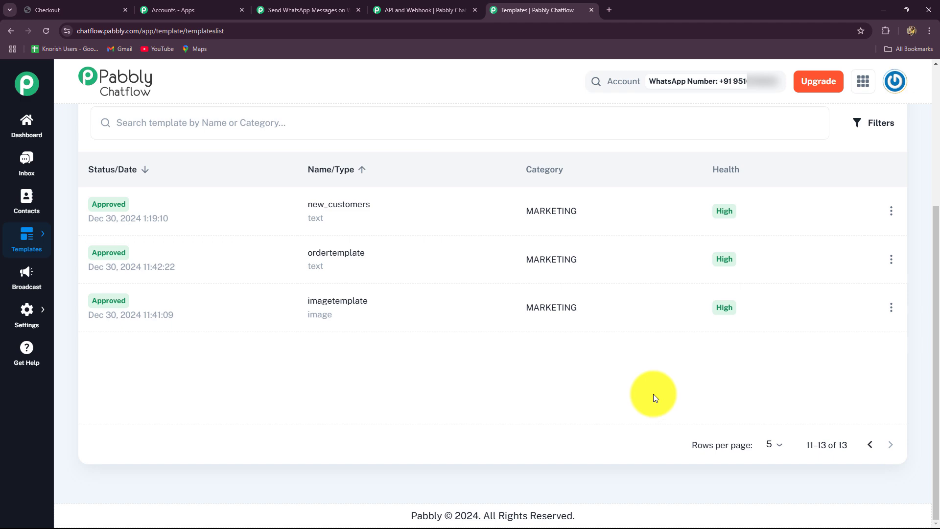
pyautogui.scroll(2, 653, 393)
pyautogui.scroll(-3, 653, 394)
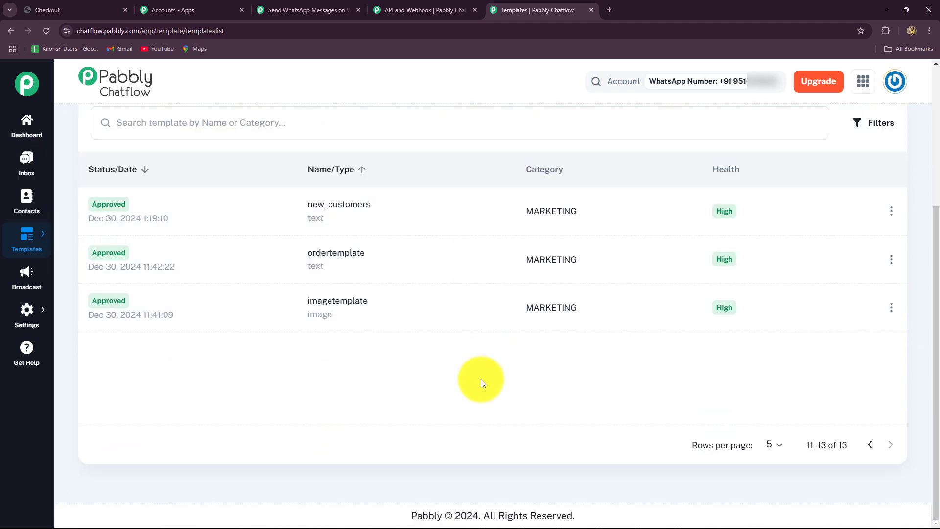
pyautogui.scroll(3, 481, 379)
pyautogui.scroll(2, 481, 379)
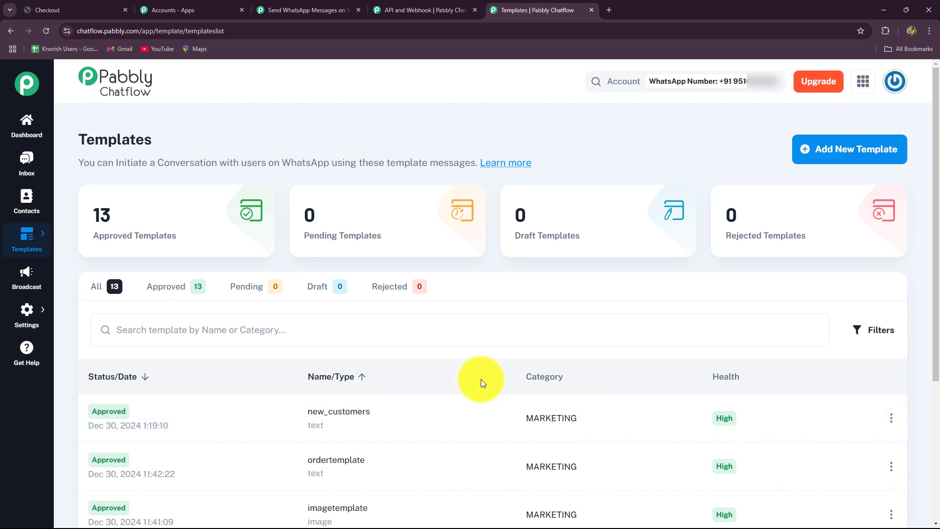
# Start a new Marketing category template named new_message
pyautogui.click(840, 161)
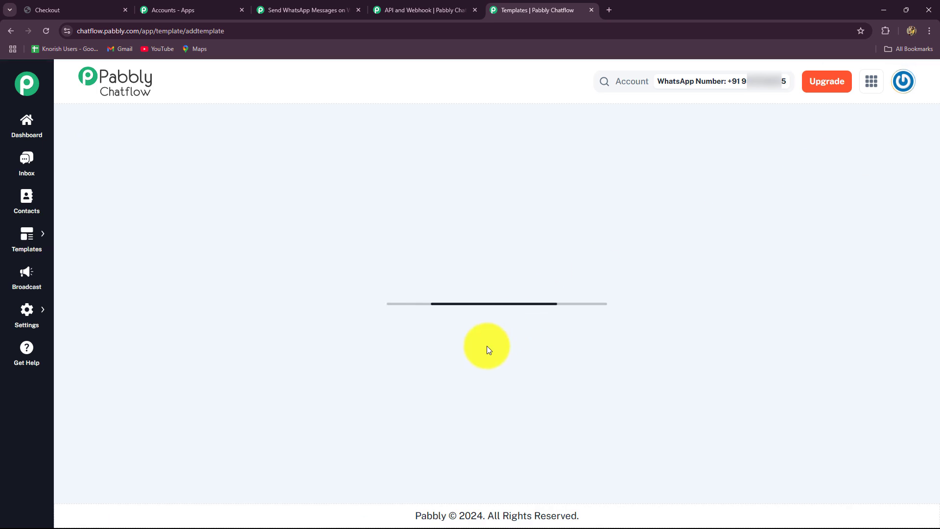
pyautogui.scroll(-2, 281, 294)
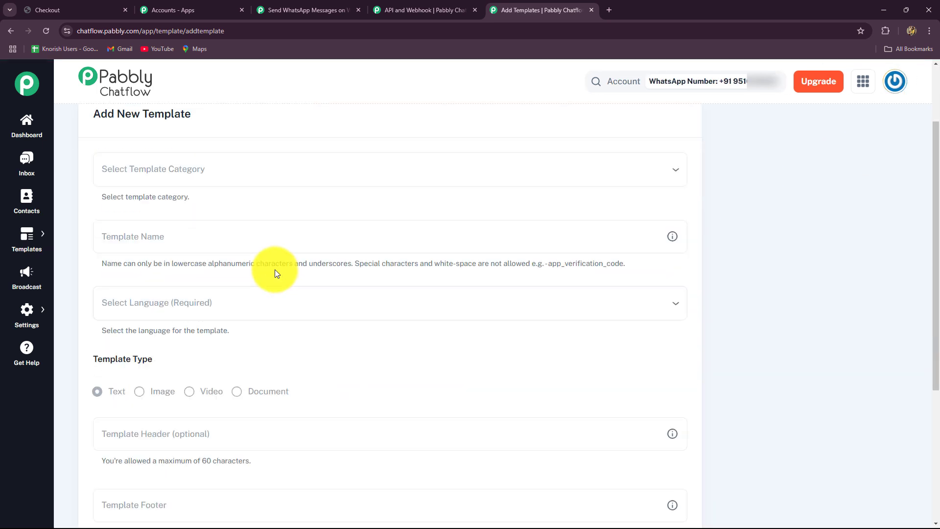
pyautogui.click(215, 165)
pyautogui.click(181, 198)
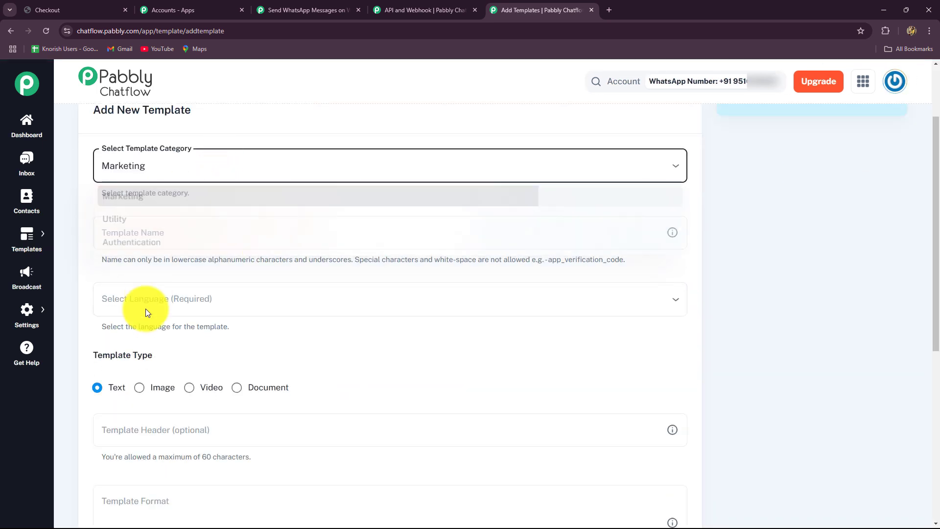
pyautogui.scroll(-2, 147, 308)
pyautogui.click(158, 134)
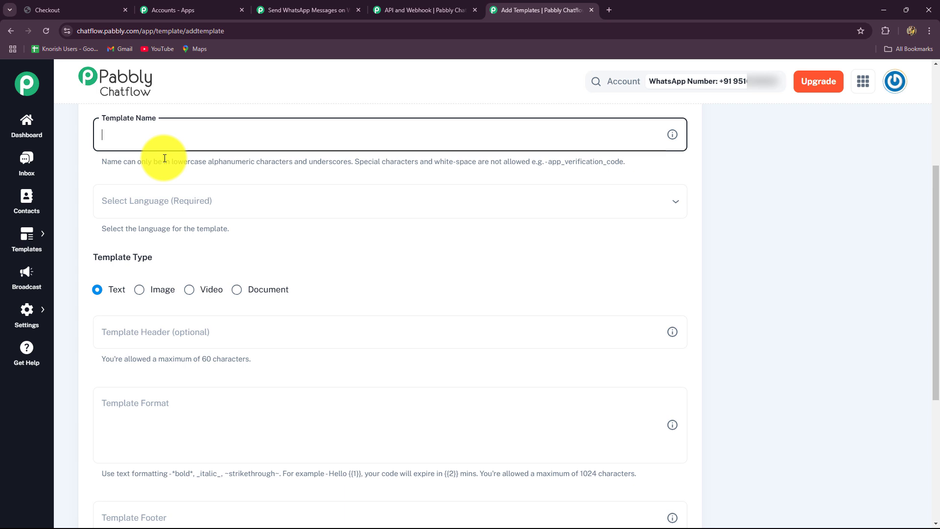
pyautogui.write('new_message')
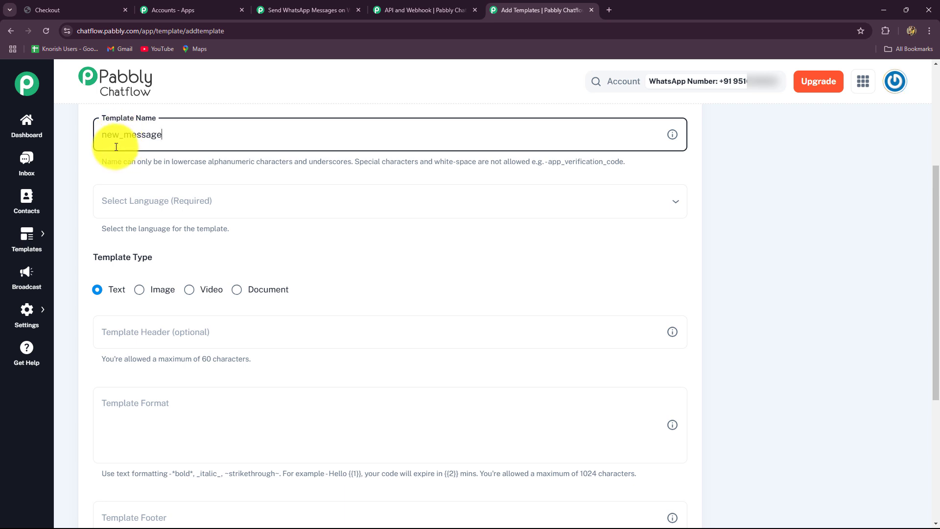
# Set the template language to English (UK), keeping the Text type
pyautogui.scroll(-1, 149, 209)
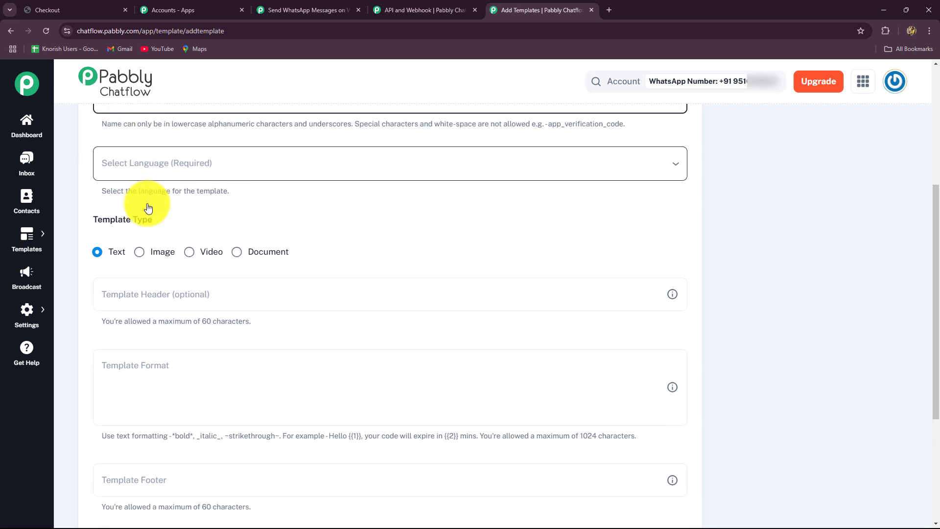
pyautogui.click(148, 168)
pyautogui.scroll(-4, 156, 200)
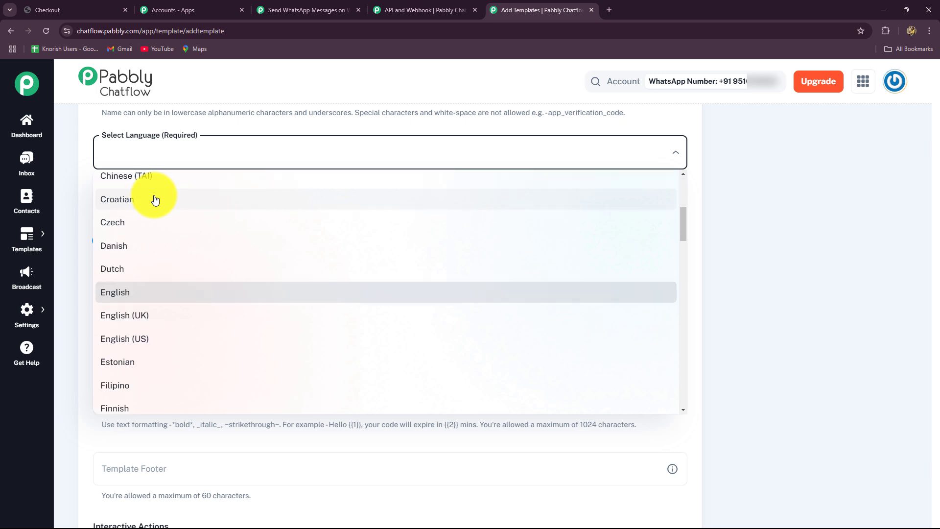
pyautogui.click(125, 315)
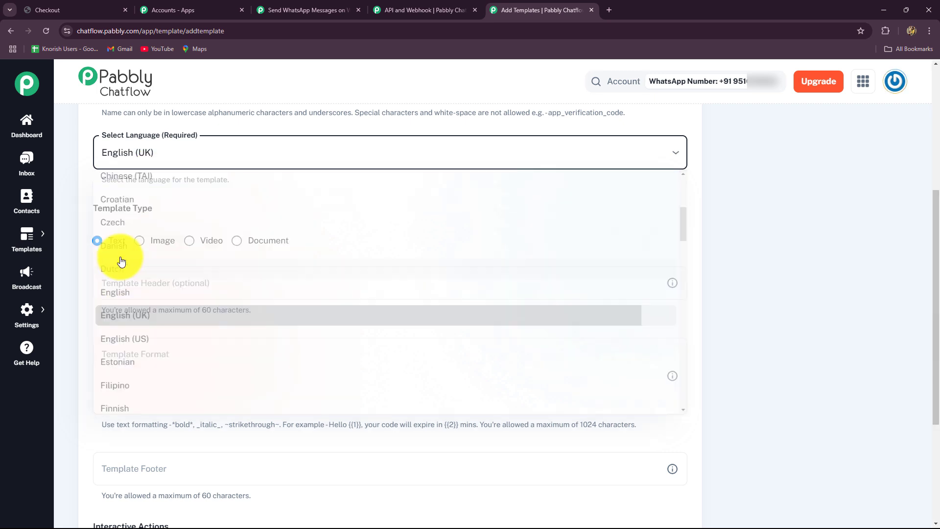
pyautogui.scroll(-2, 119, 254)
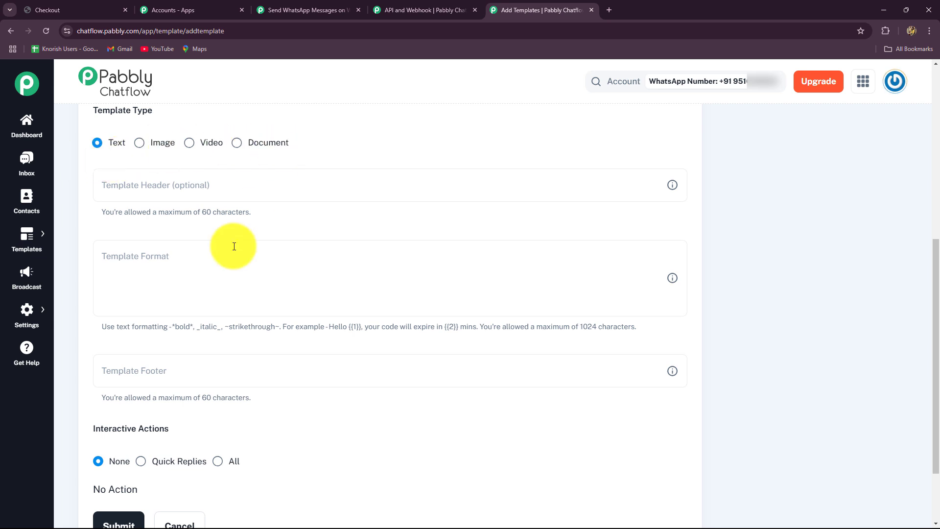
pyautogui.scroll(-2, 111, 229)
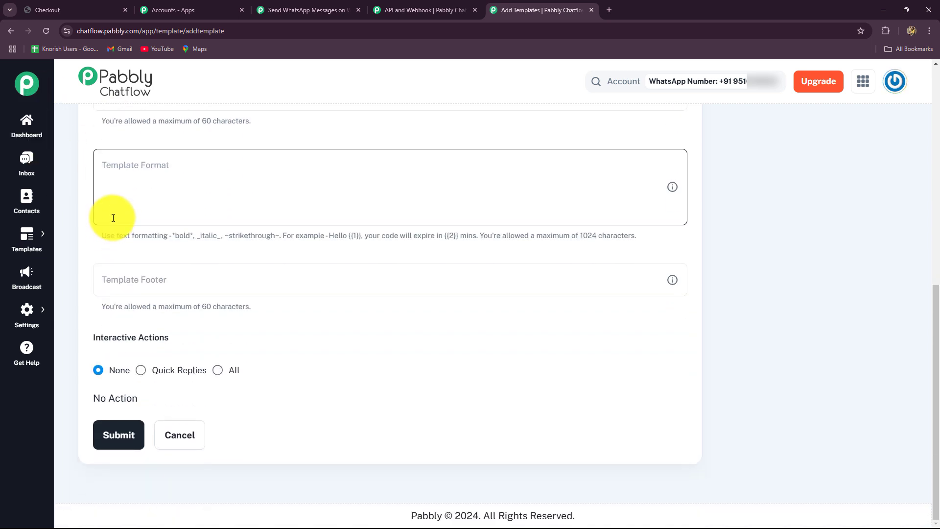
pyautogui.scroll(2, 109, 214)
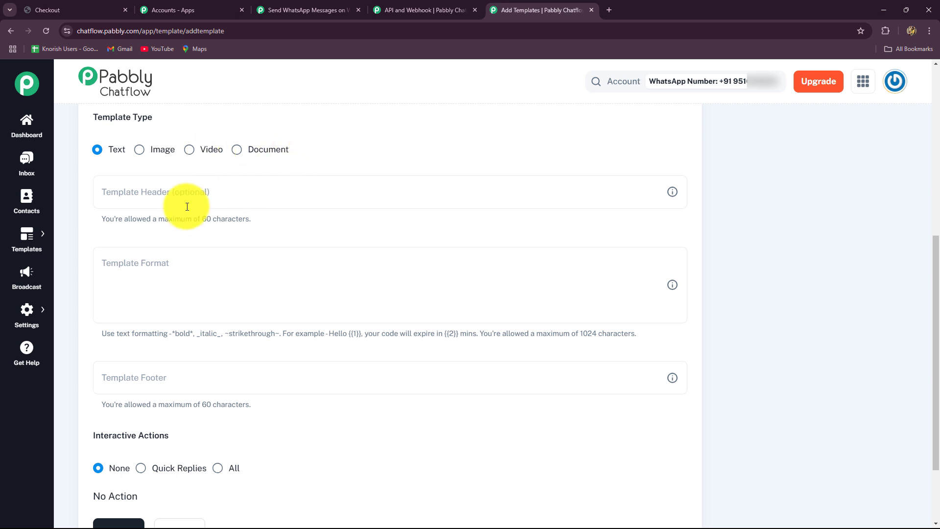
pyautogui.scroll(-1, 167, 211)
# Enter the template header 'Your Order is Confirmed!'
pyautogui.click(153, 141)
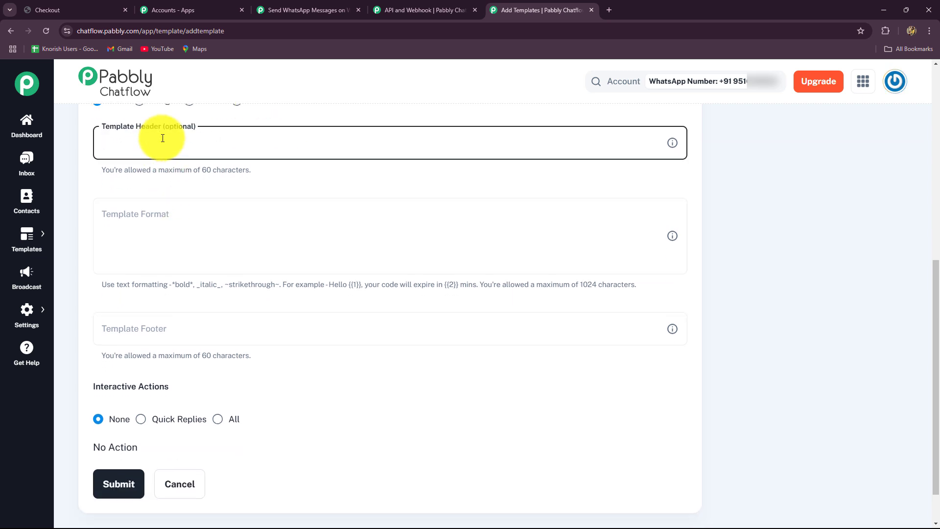
pyautogui.write('Your Order is Confirmed!')
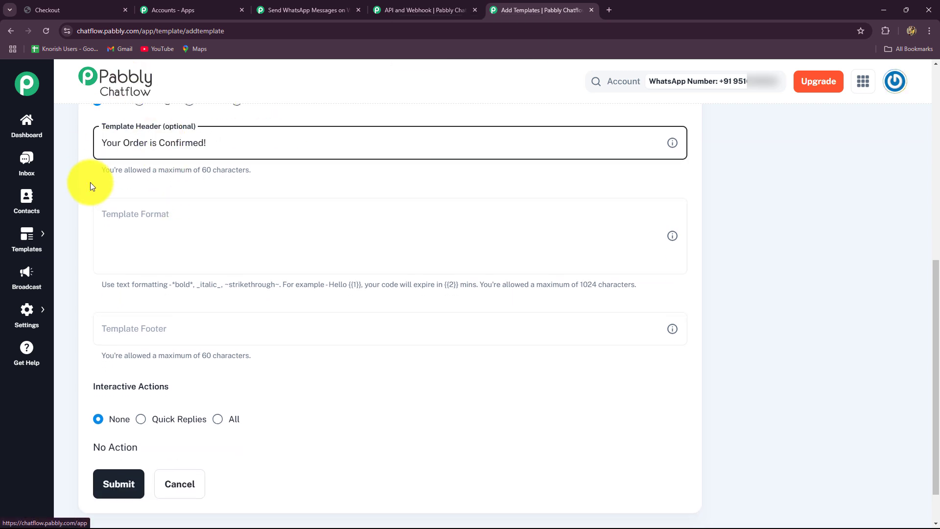
pyautogui.scroll(-1, 110, 227)
pyautogui.scroll(1, 109, 226)
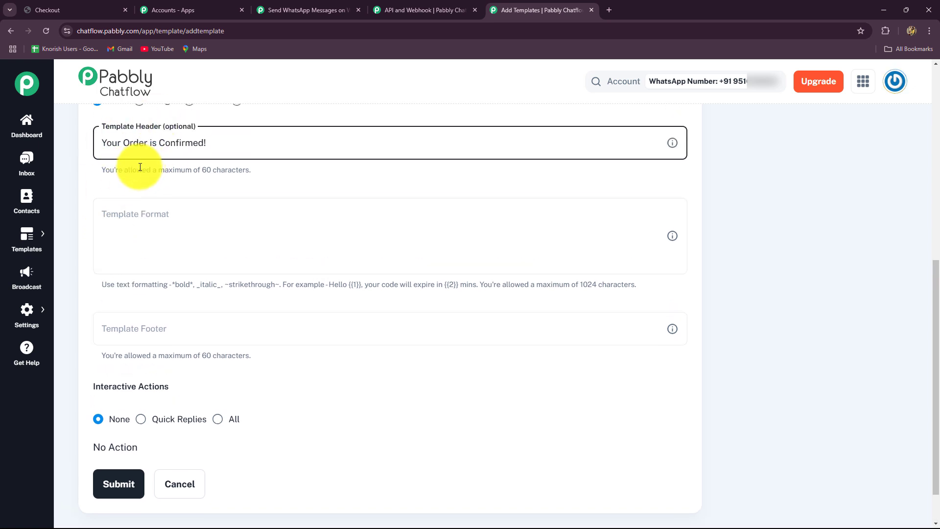
# Write the body 'Hello, {{1}}' and start a sample value 'N' for {{1}}
pyautogui.click(125, 222)
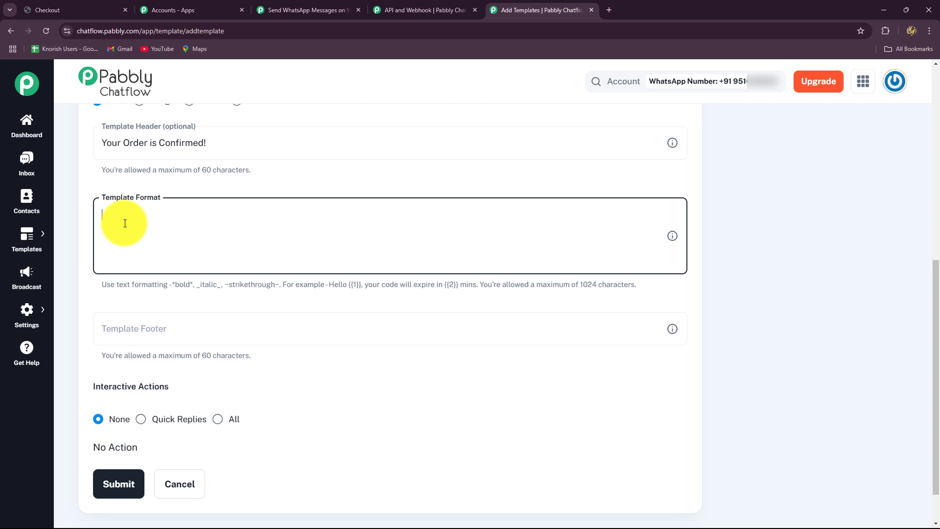
pyautogui.press('capslock')
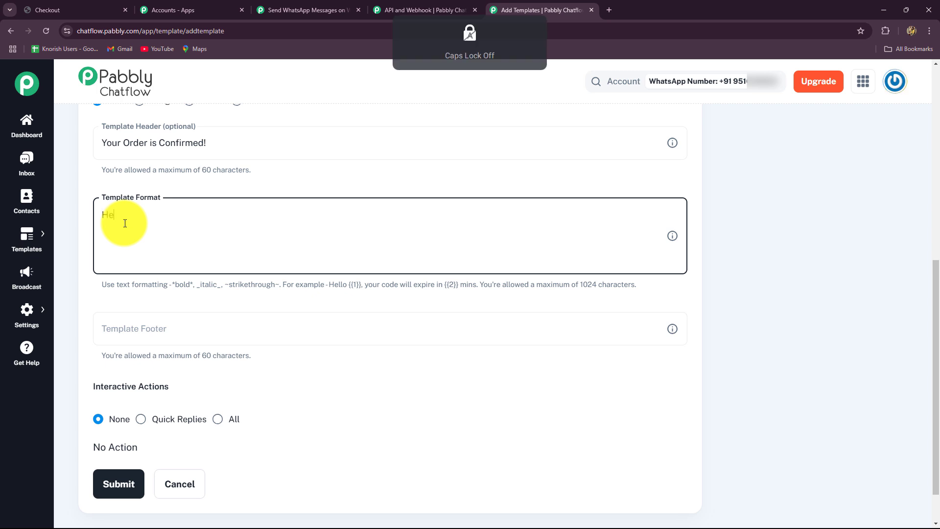
pyautogui.write('Hello,')
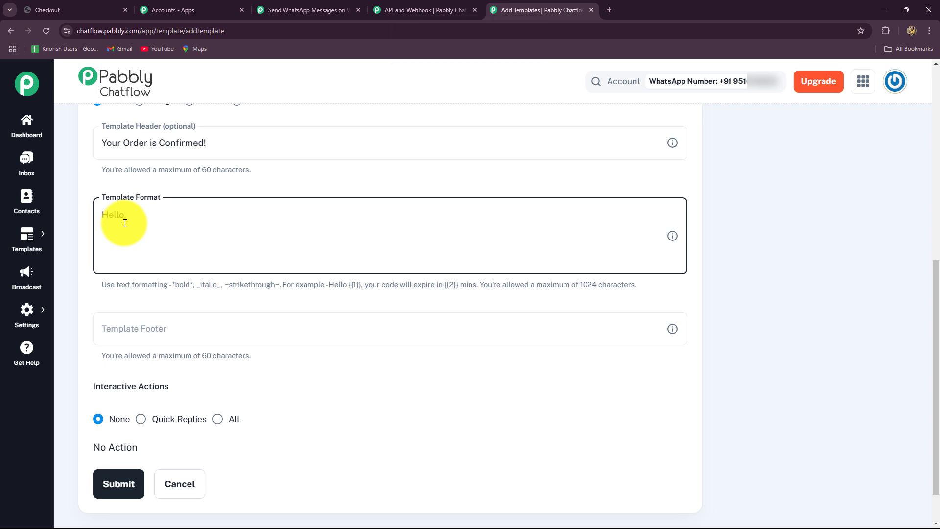
pyautogui.write(' {{1}}')
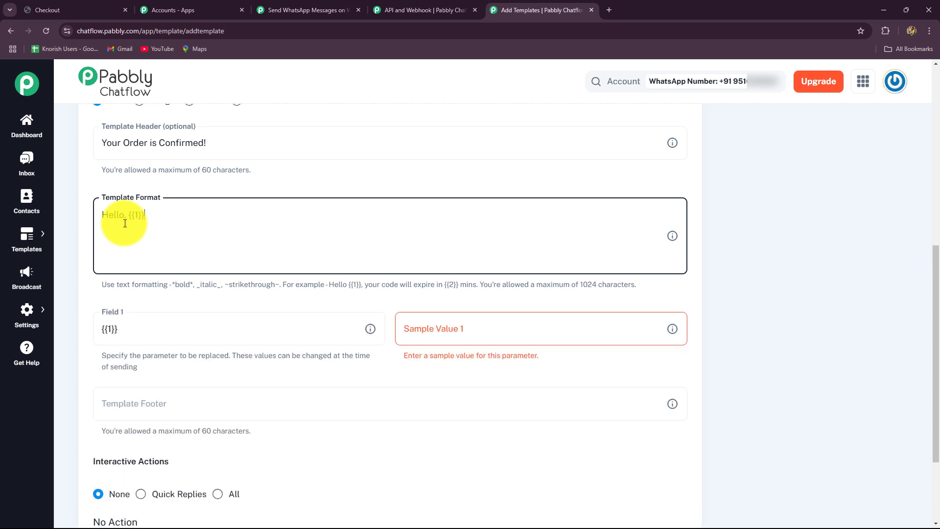
pyautogui.click(437, 334)
pyautogui.press('capslock')
pyautogui.write('Name')
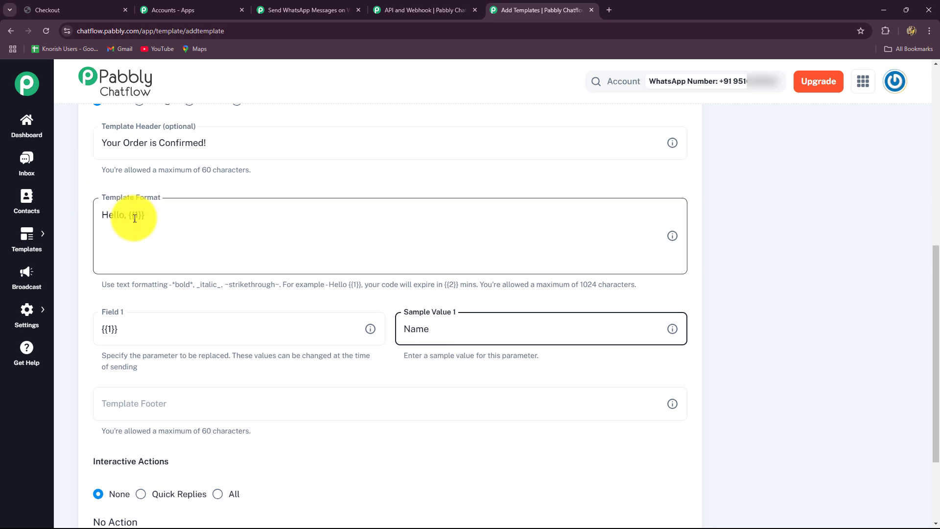
pyautogui.click(152, 220)
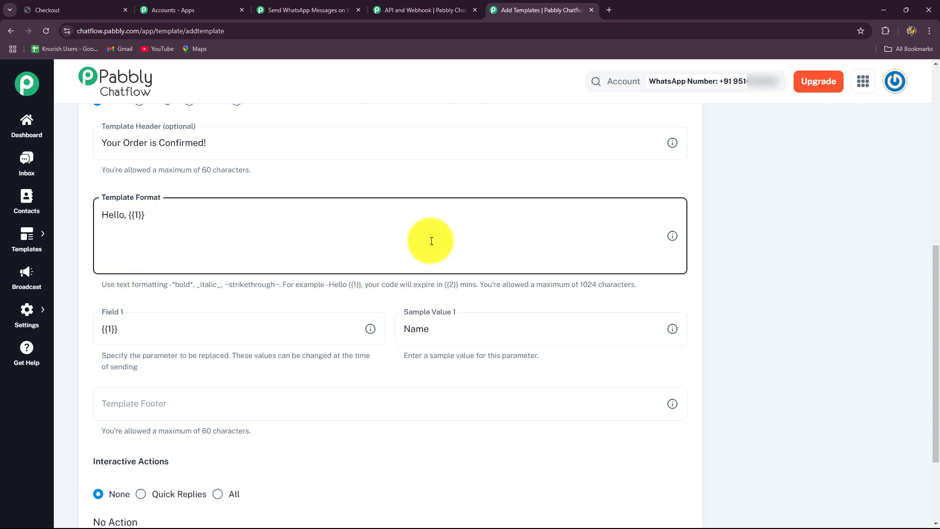
pyautogui.scroll(-3, 431, 240)
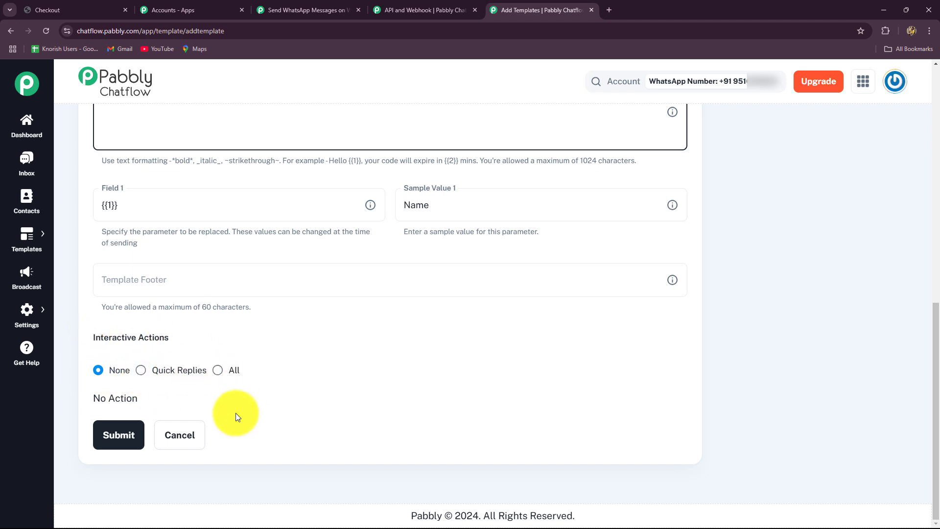
pyautogui.scroll(4, 470, 327)
pyautogui.scroll(-4, 470, 327)
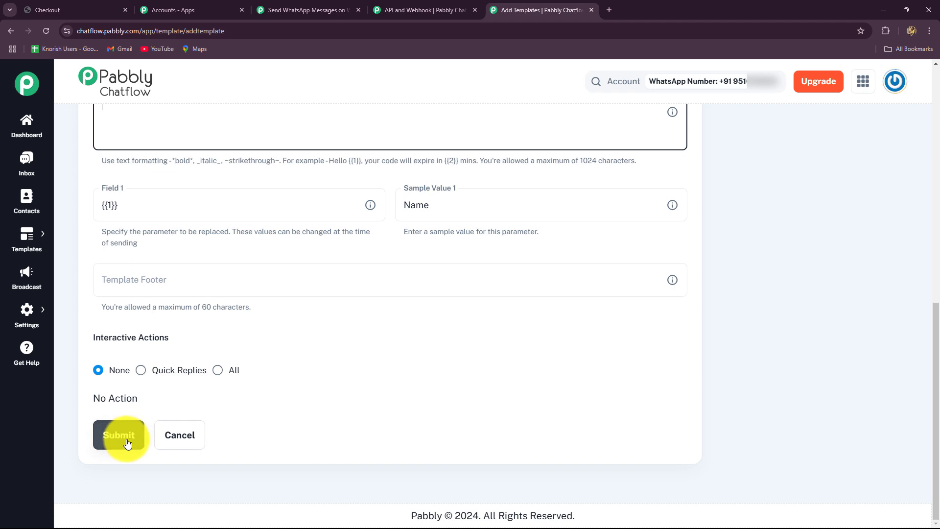
pyautogui.scroll(10, 373, 404)
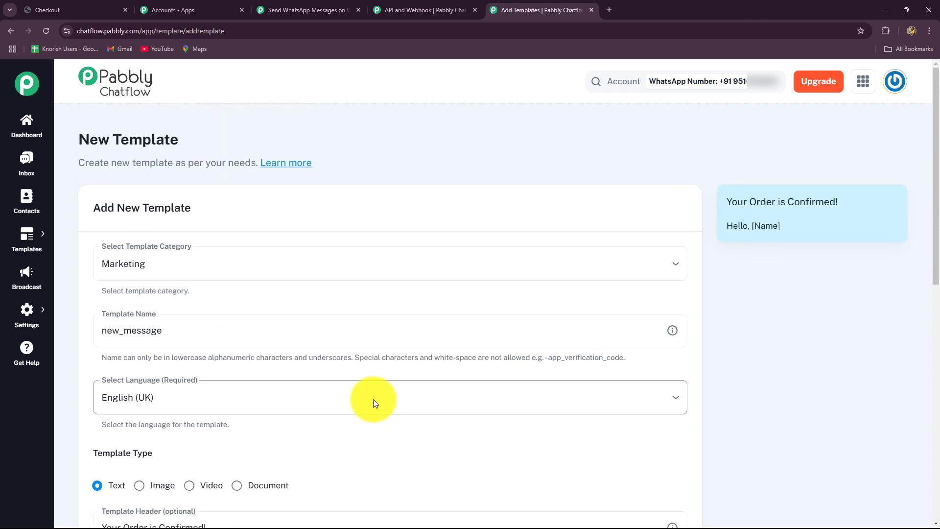
# Go back to the Templates list, page to the last page, and open Broadcast
pyautogui.click(10, 33)
pyautogui.scroll(-4, 300, 311)
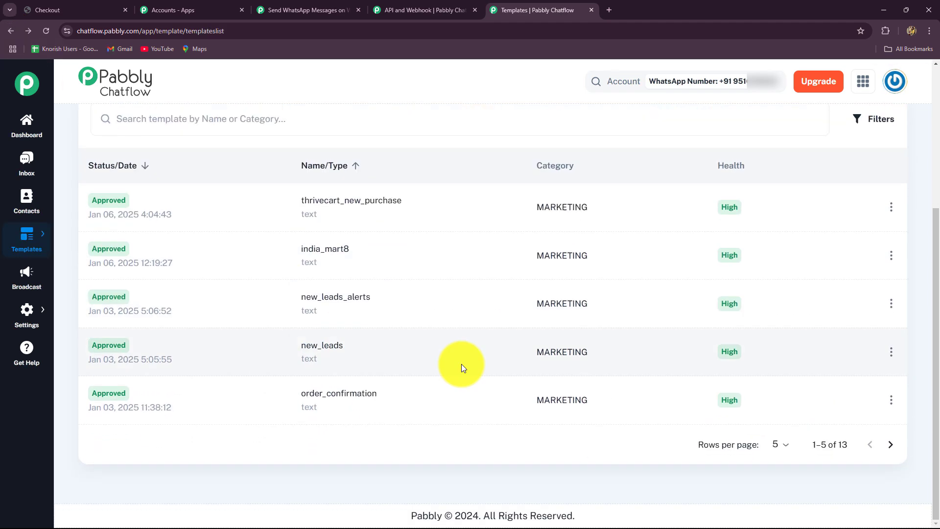
pyautogui.click(890, 445)
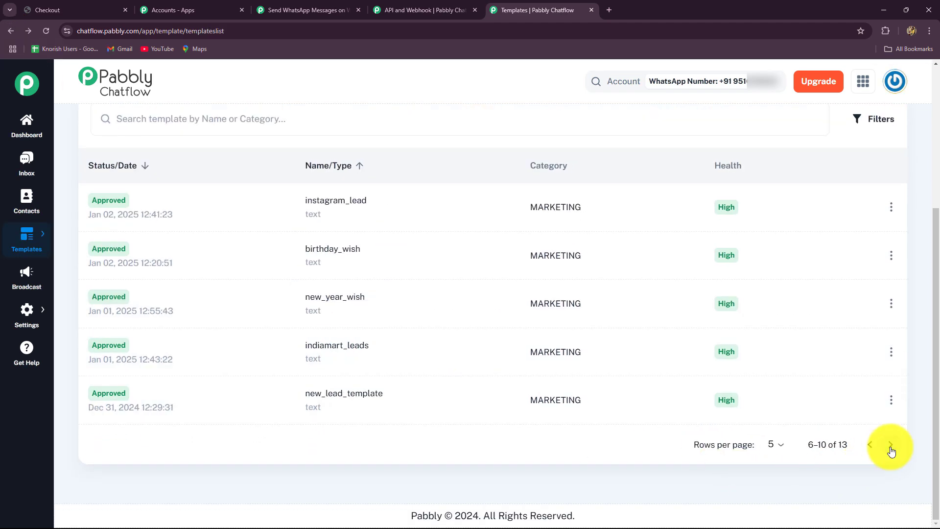
pyautogui.click(890, 445)
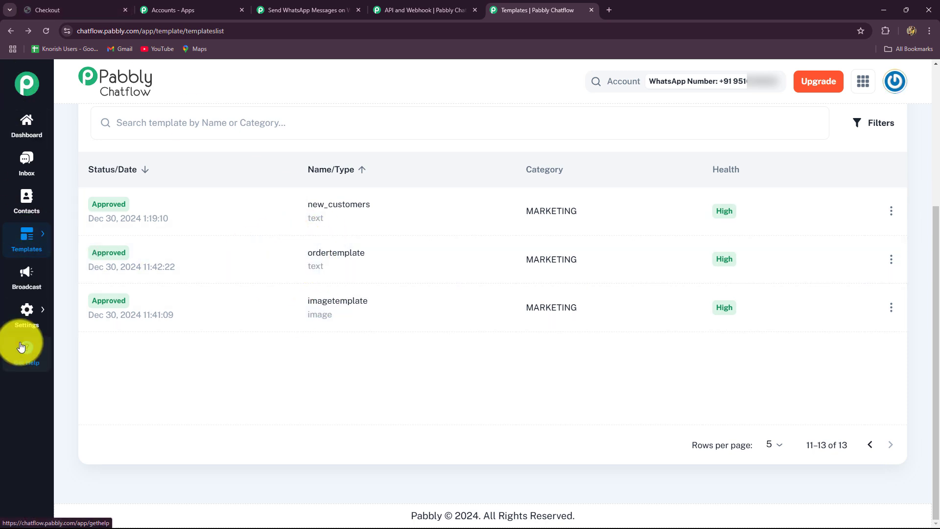
pyautogui.click(36, 278)
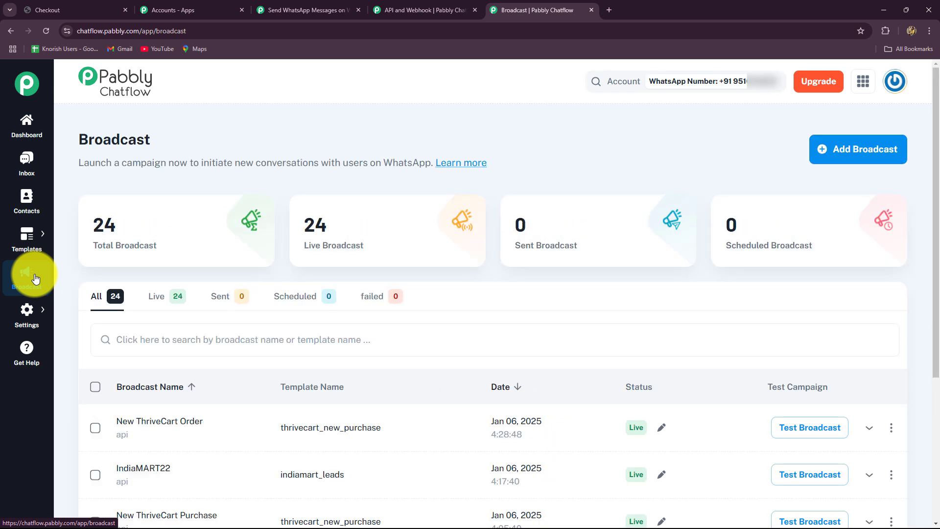
# Start a new API Campaign broadcast named 'New Order Confirmation Message'
pyautogui.click(838, 150)
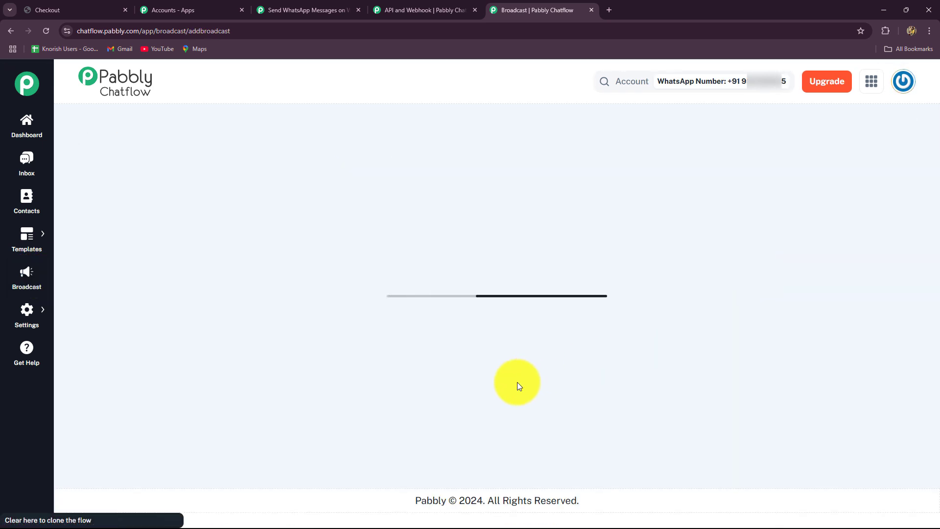
pyautogui.scroll(-3, 256, 319)
pyautogui.scroll(2, 249, 298)
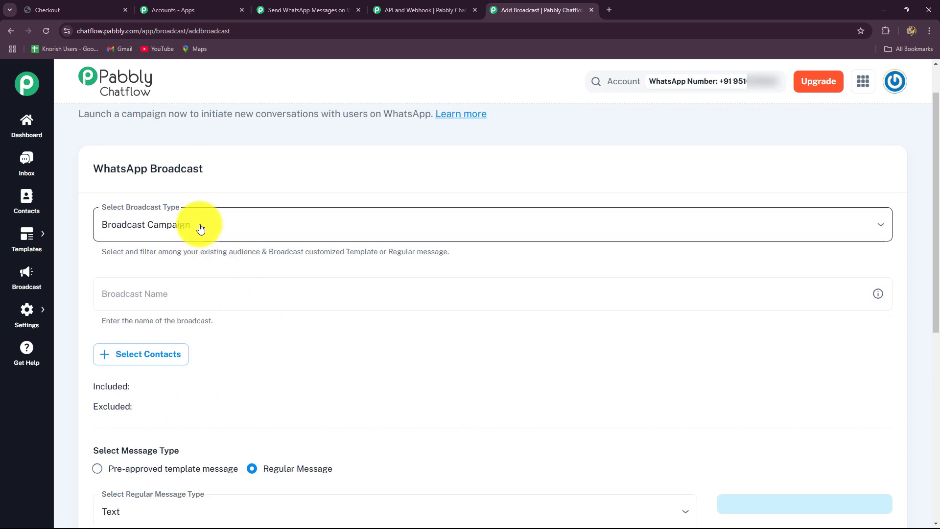
pyautogui.click(201, 226)
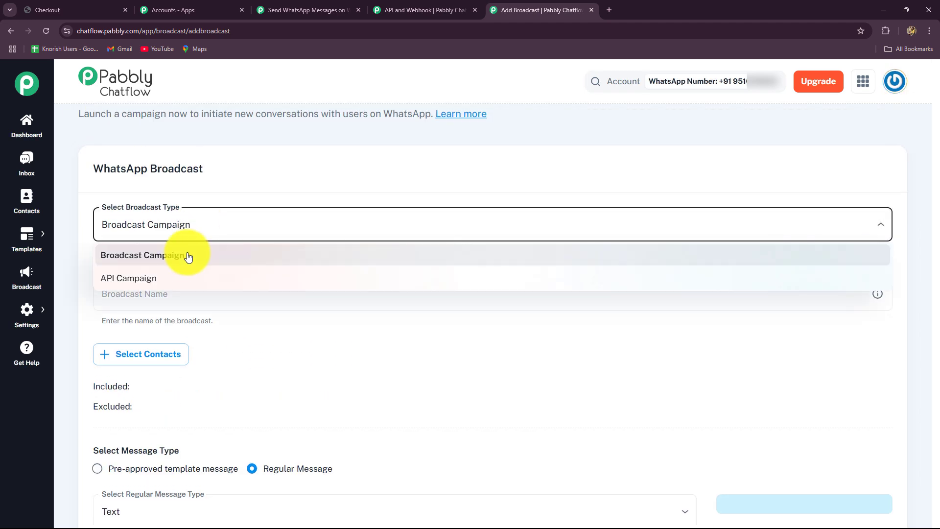
pyautogui.click(155, 285)
pyautogui.click(129, 291)
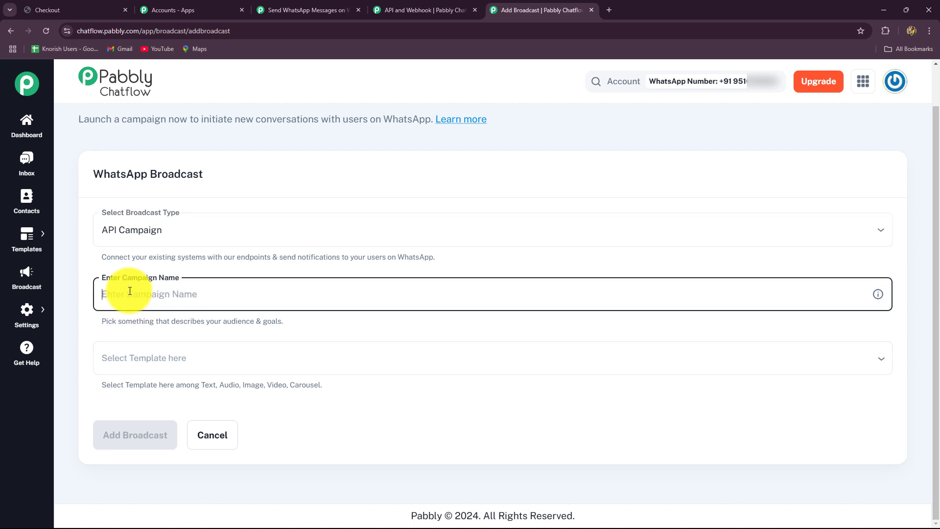
pyautogui.press('capslock')
pyautogui.write('New Order Confirmation Message')
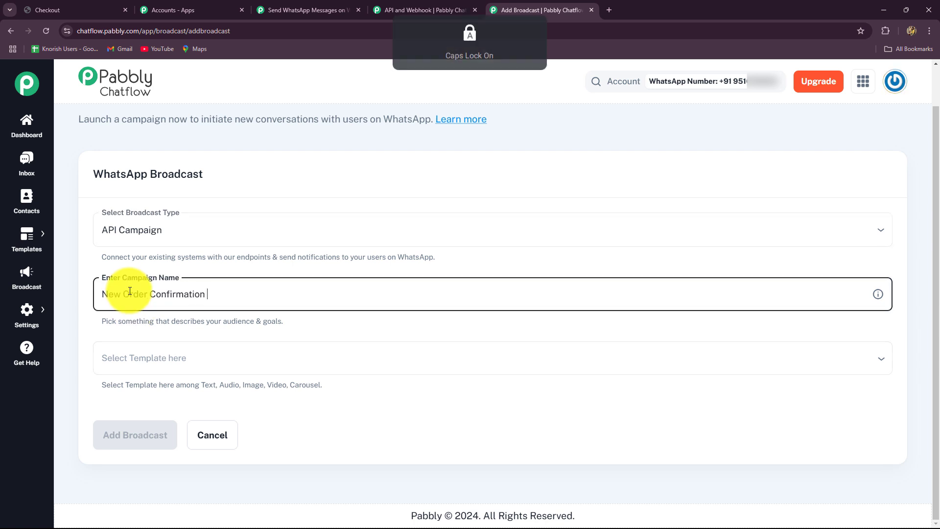
# Choose ordertemplate as the broadcast's message and create the broadcast
pyautogui.scroll(1, 122, 319)
pyautogui.scroll(-1, 122, 319)
pyautogui.scroll(-1, 122, 319)
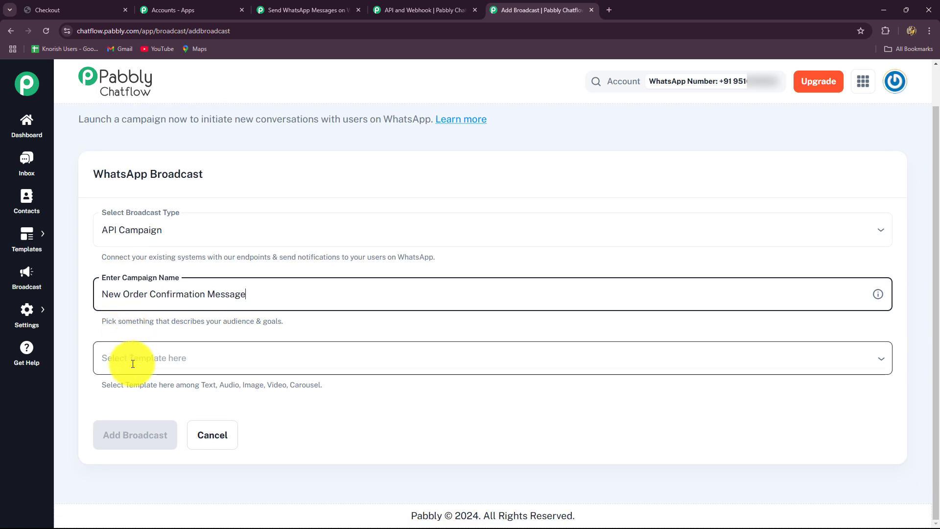
pyautogui.click(165, 364)
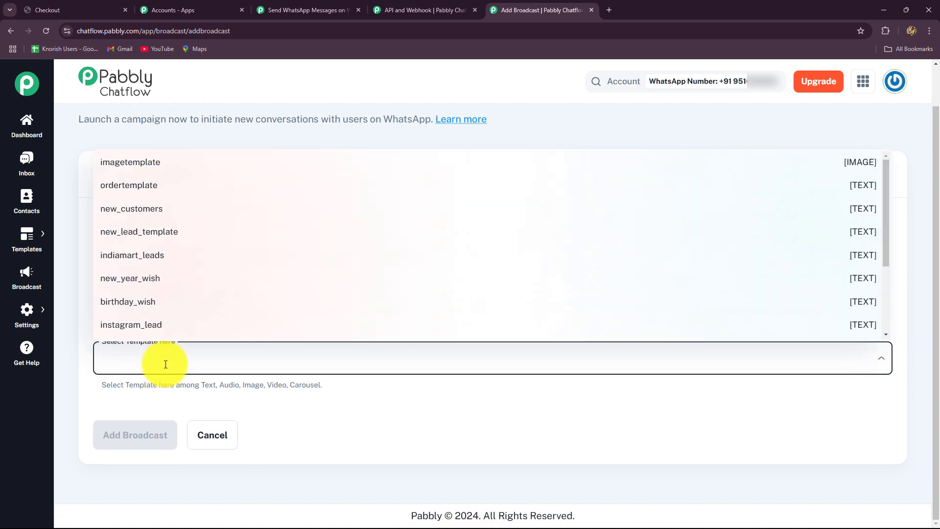
pyautogui.write('order')
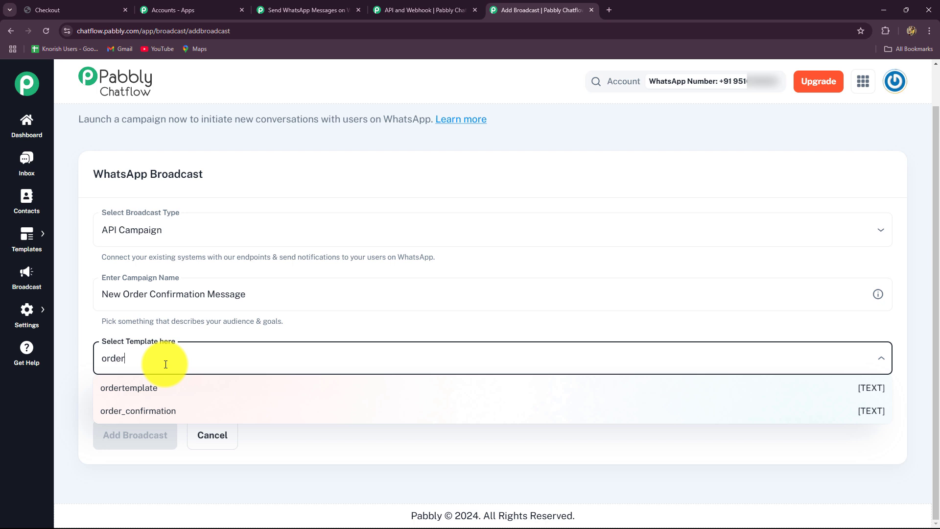
pyautogui.click(150, 388)
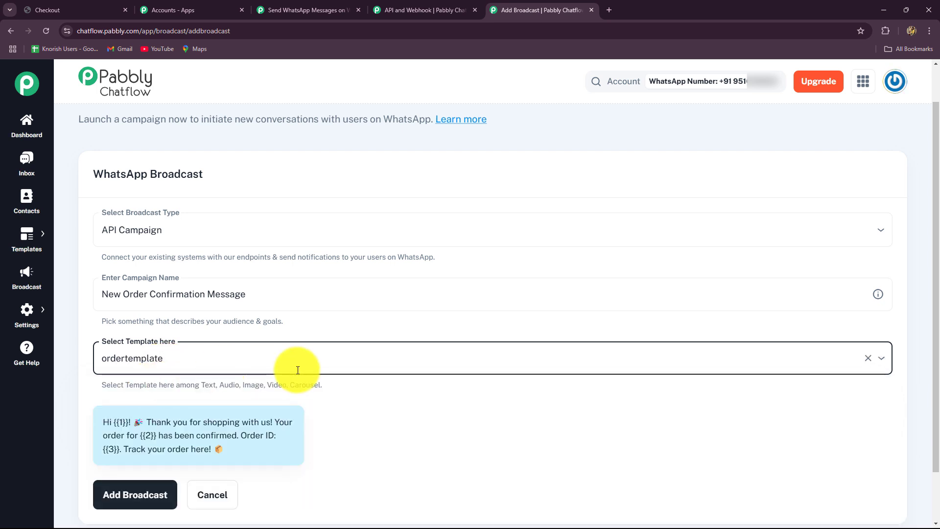
pyautogui.scroll(-1, 178, 352)
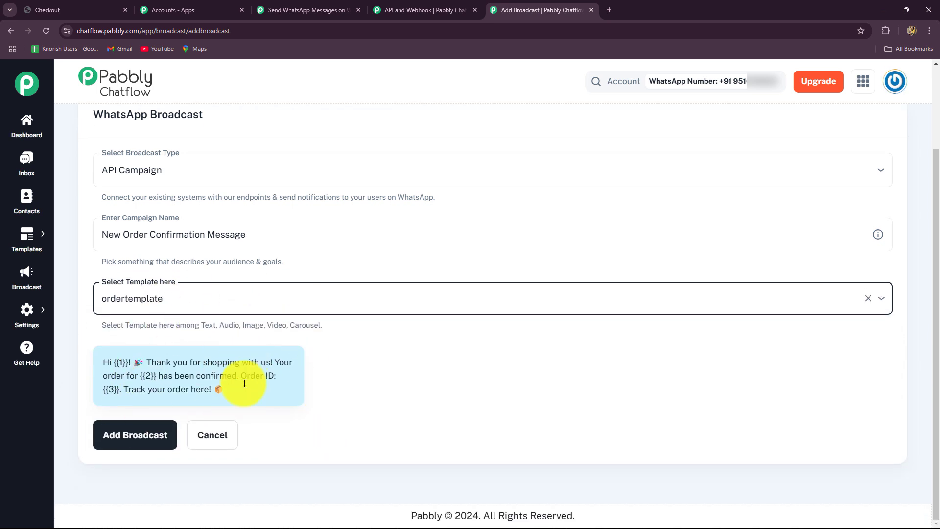
pyautogui.click(133, 443)
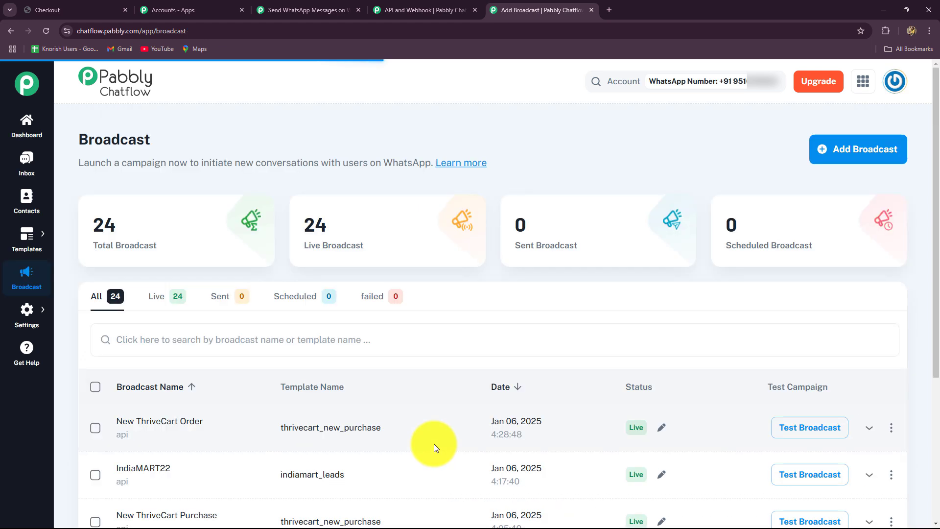
# Open Test Broadcast for New Order Confirmation Message and copy its whole JSON payload
pyautogui.scroll(-3, 357, 384)
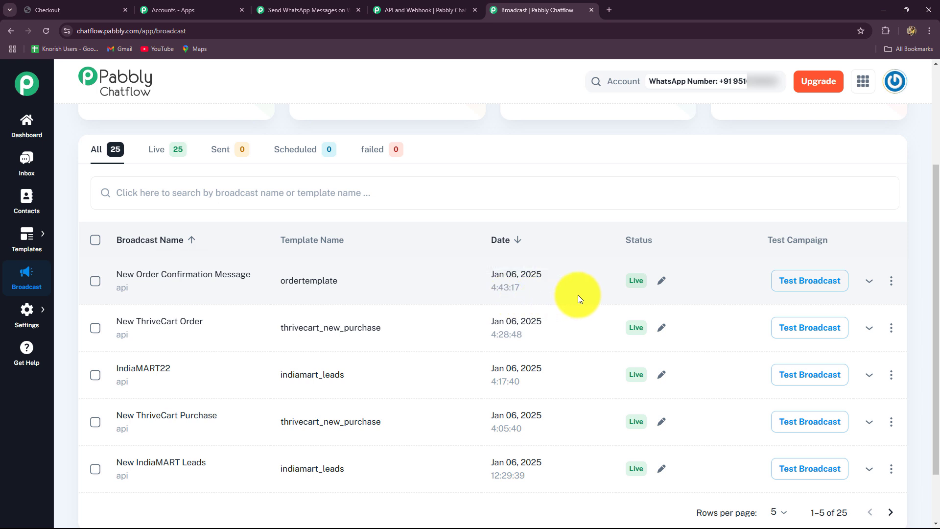
pyautogui.click(807, 283)
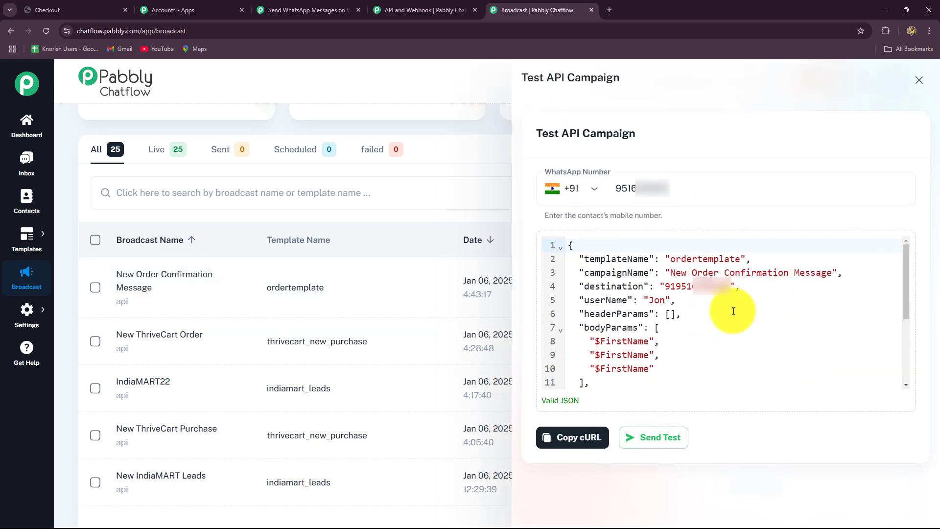
pyautogui.moveTo(569, 245); pyautogui.dragTo(632, 404)
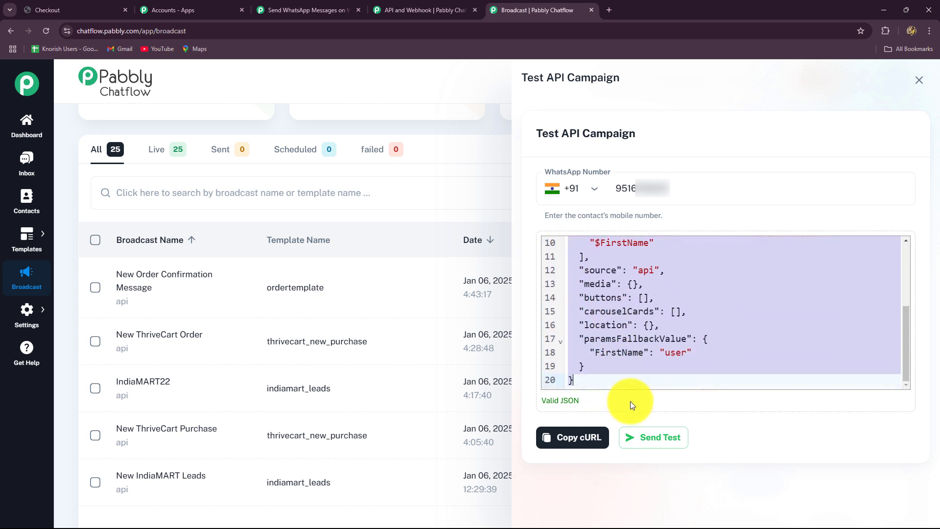
pyautogui.click(348, 10)
# Paste the ordertemplate JSON into the cURL Body and erase the hardcoded destination number
pyautogui.click(280, 374)
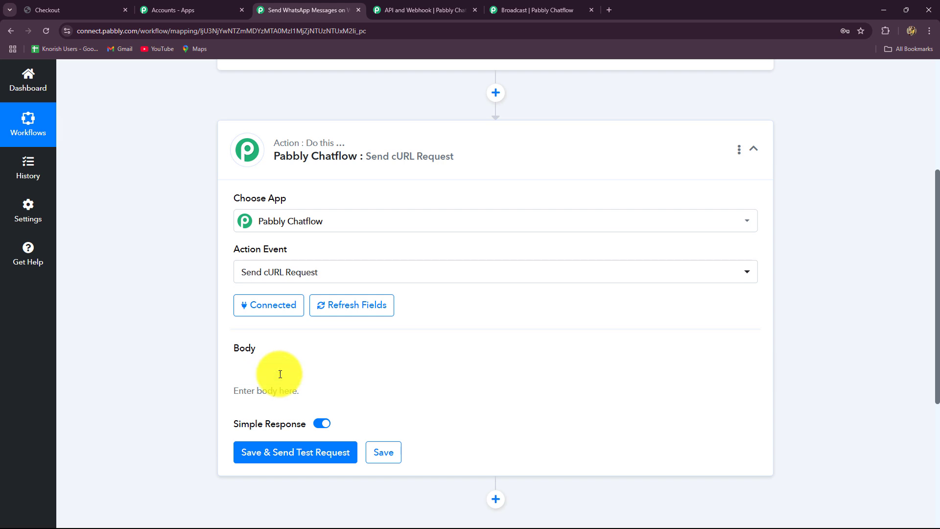
pyautogui.hotkey('ctrl', 'v')
pyautogui.scroll(-2, 180, 330)
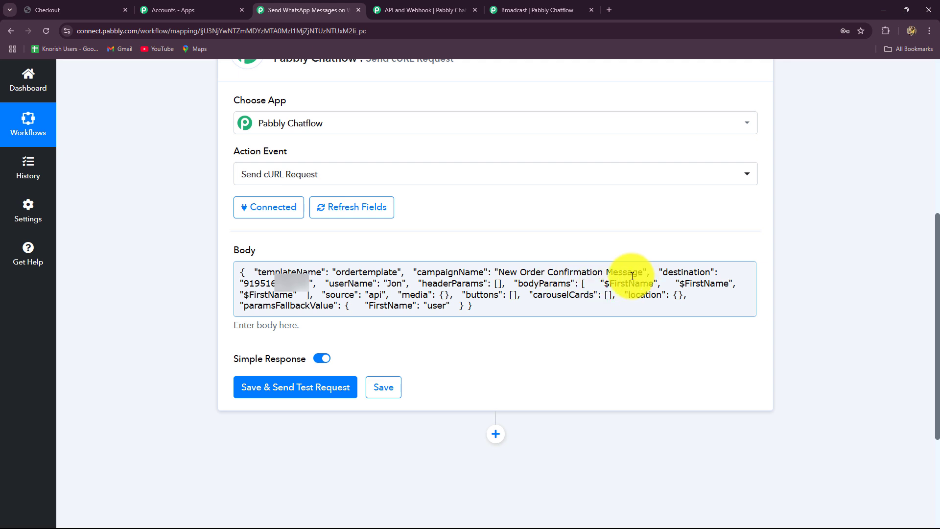
pyautogui.click(311, 284)
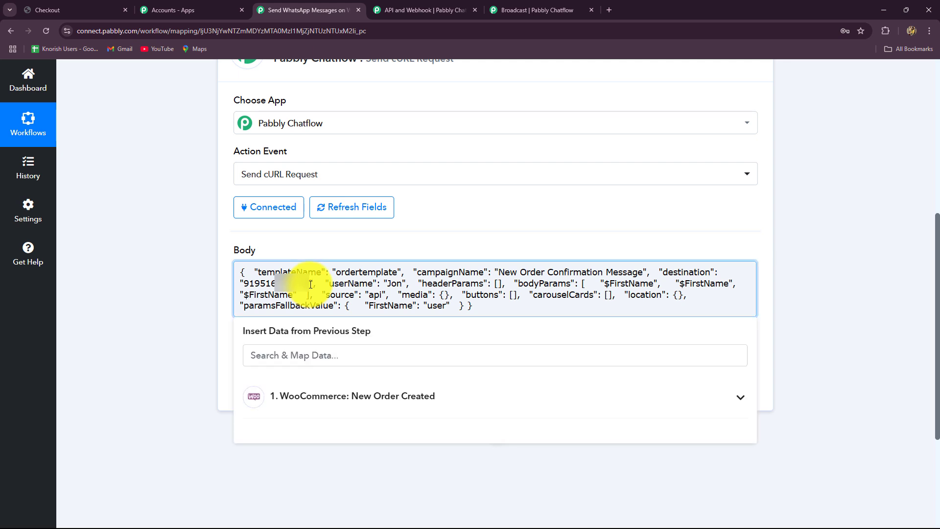
pyautogui.press('BackSpace')
pyautogui.press('BackSpace')
pyautogui.press('BackSpace')
pyautogui.press('BackSpace')
pyautogui.press('BackSpace')
pyautogui.press('BackSpace')
pyautogui.press('BackSpace')
pyautogui.press('BackSpace')
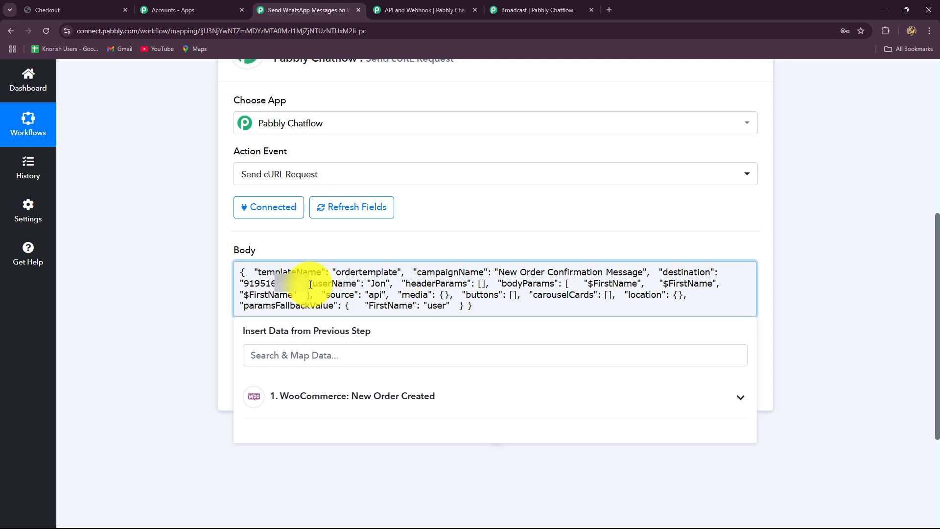
pyautogui.press('BackSpace')
pyautogui.press('BackSpace')
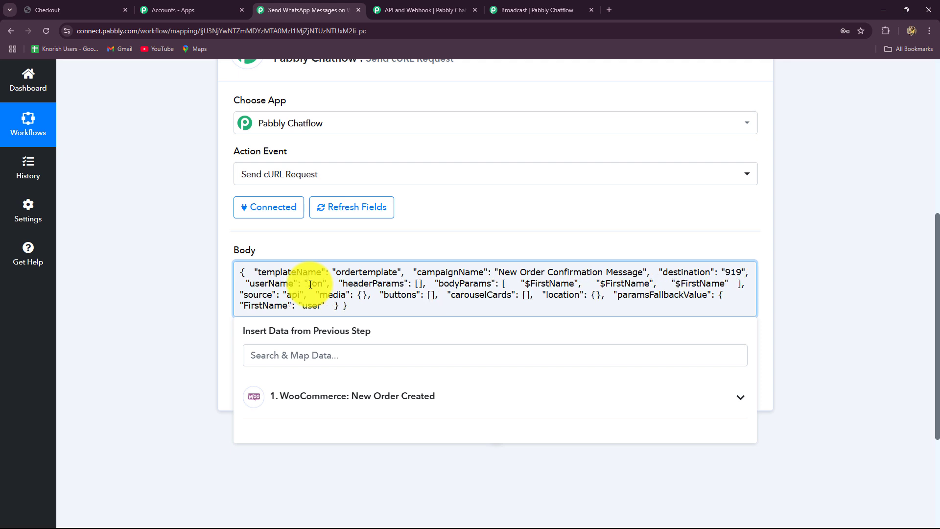
pyautogui.press('BackSpace')
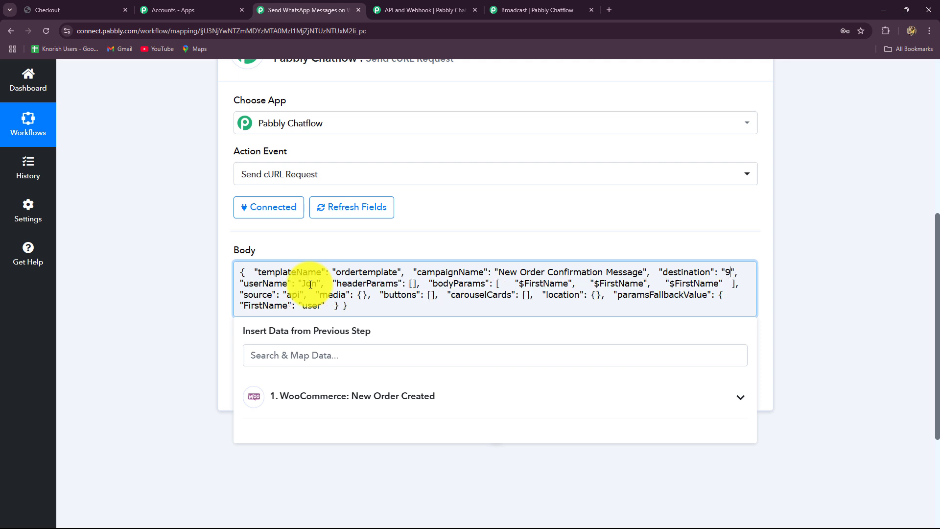
pyautogui.scroll(-4, 161, 280)
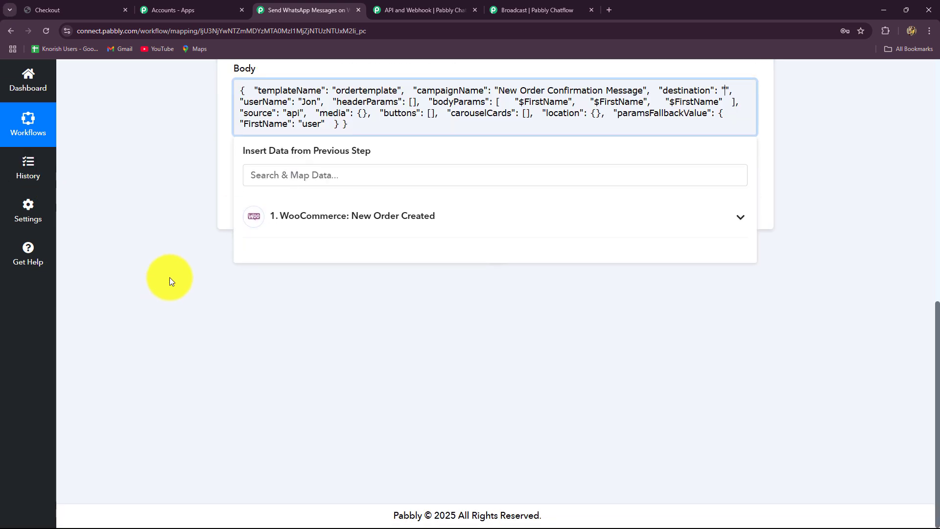
# Map the WooCommerce Billing Phone as the destination number after 91
pyautogui.click(315, 215)
pyautogui.click(288, 175)
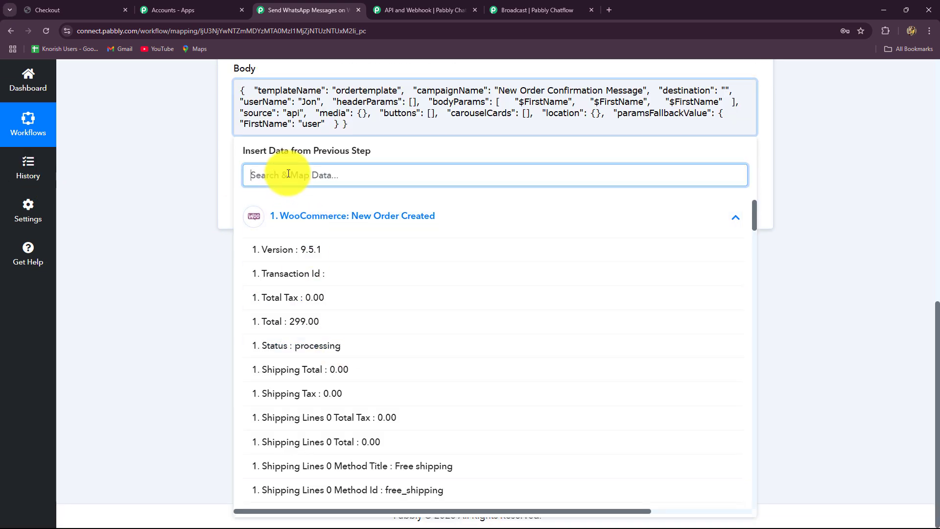
pyautogui.write('ph')
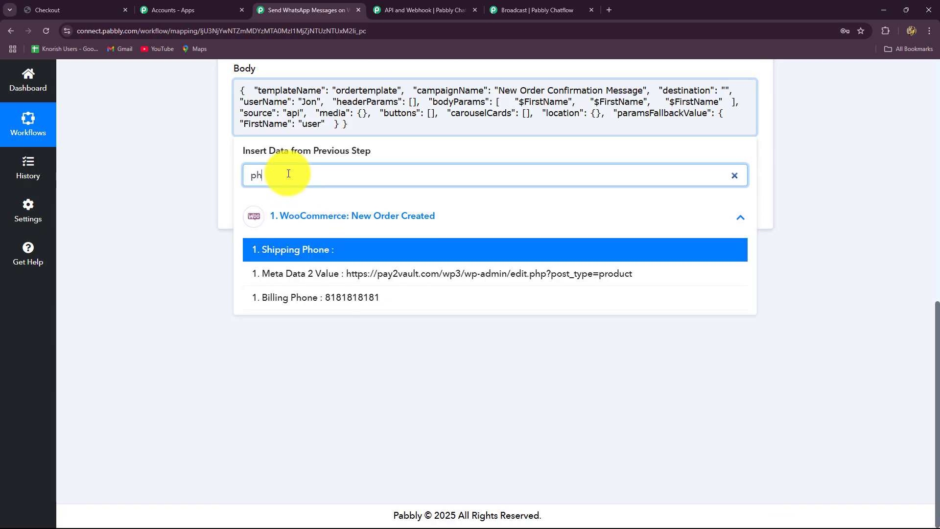
pyautogui.click(335, 299)
pyautogui.click(825, 259)
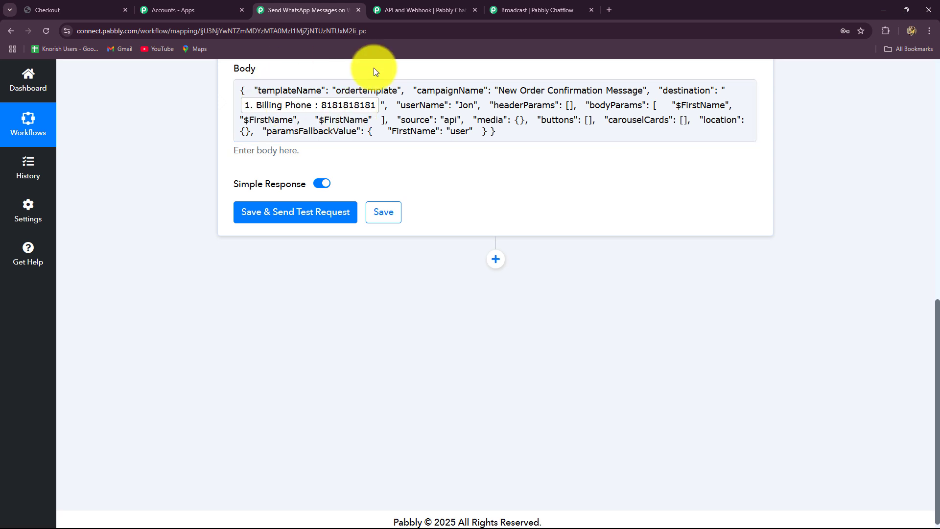
pyautogui.click(240, 109)
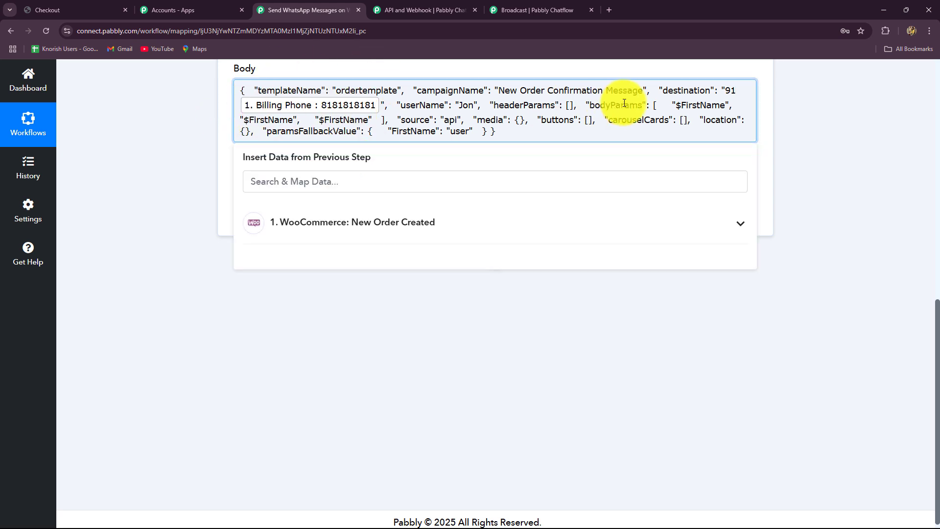
pyautogui.click(734, 74)
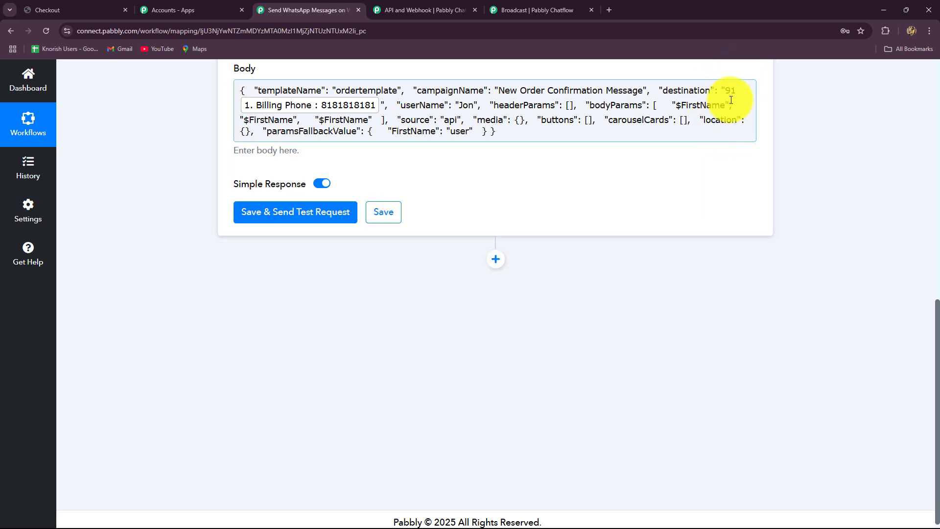
# Fill userName with the Shipping First Name and Shipping Last Name fields
pyautogui.click(474, 111)
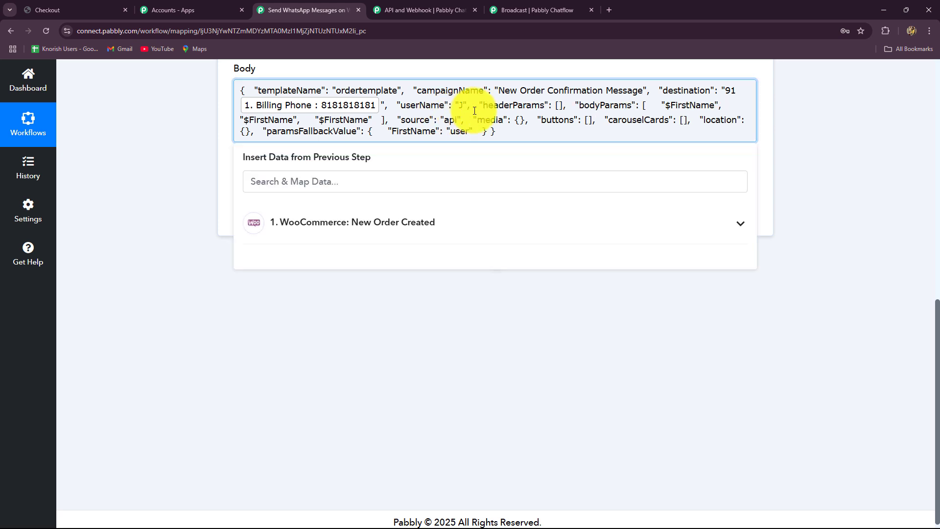
pyautogui.click(430, 222)
pyautogui.click(306, 182)
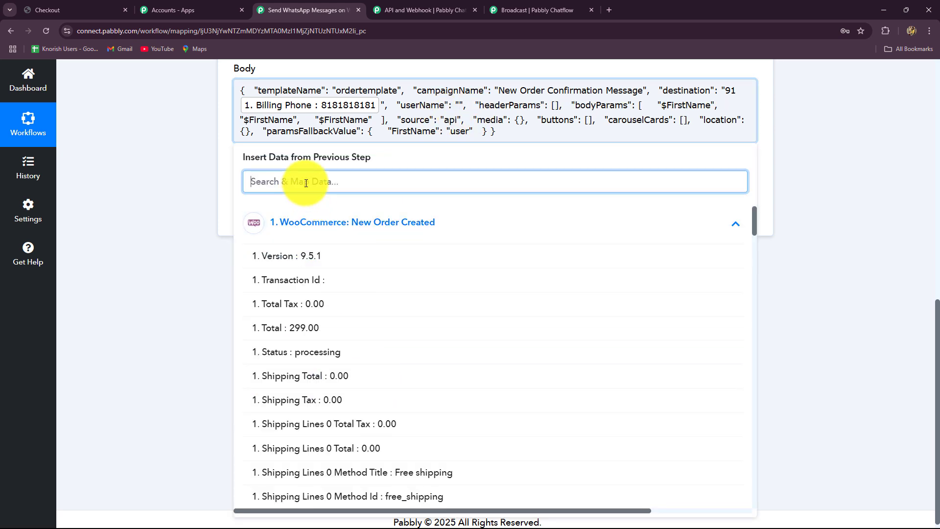
pyautogui.write('smart')
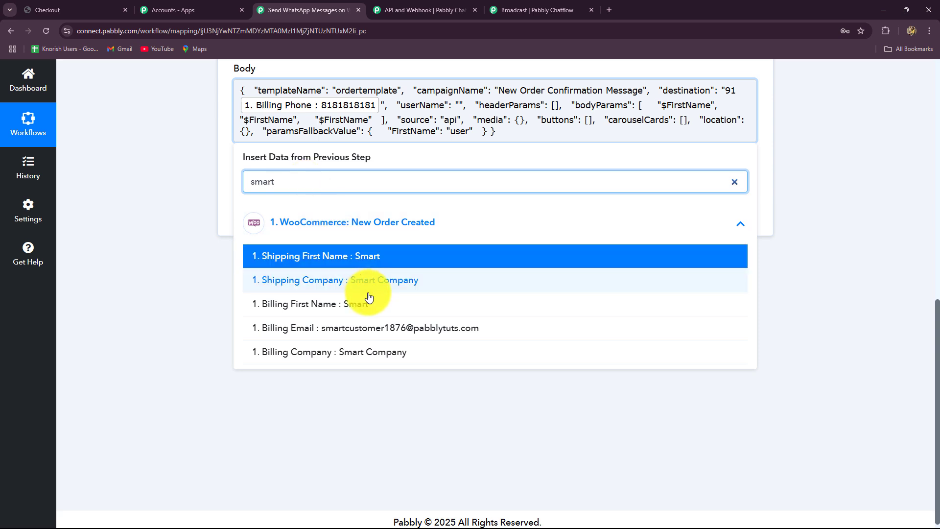
pyautogui.doubleClick(364, 260)
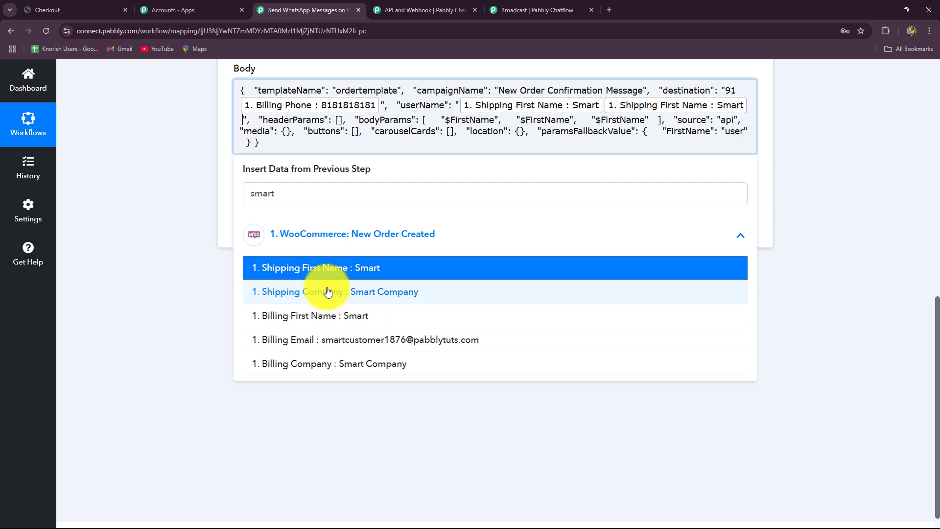
pyautogui.click(279, 195)
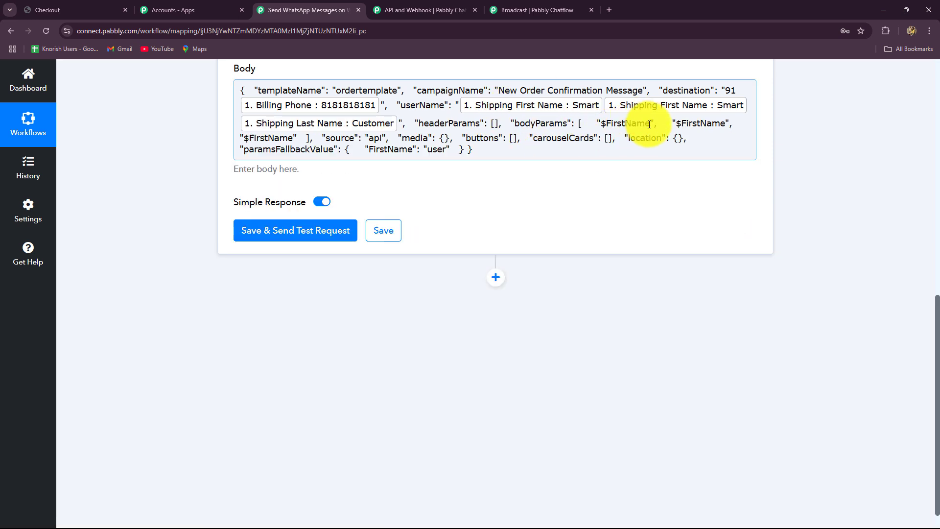
# Map the first two bodyParams to Shipping First Name and Line Items 0 Name
pyautogui.moveTo(651, 124); pyautogui.dragTo(602, 129)
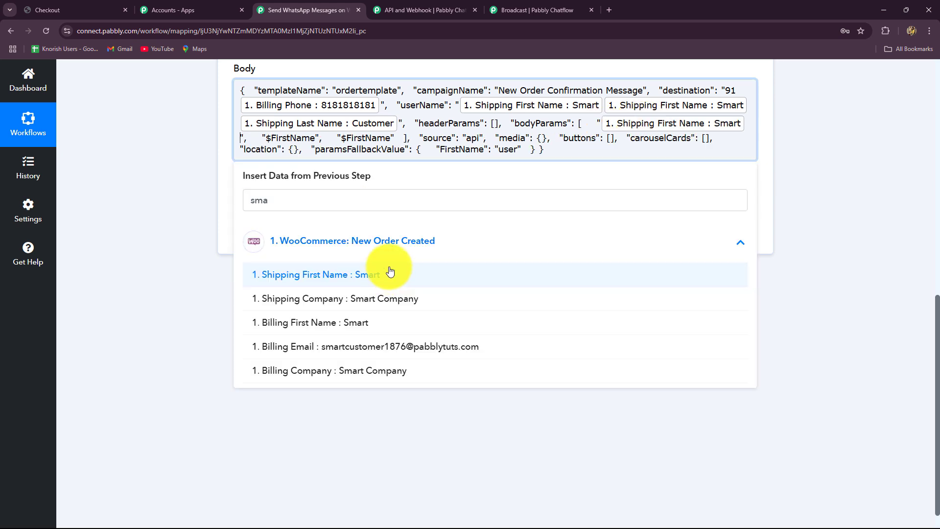
pyautogui.click(883, 188)
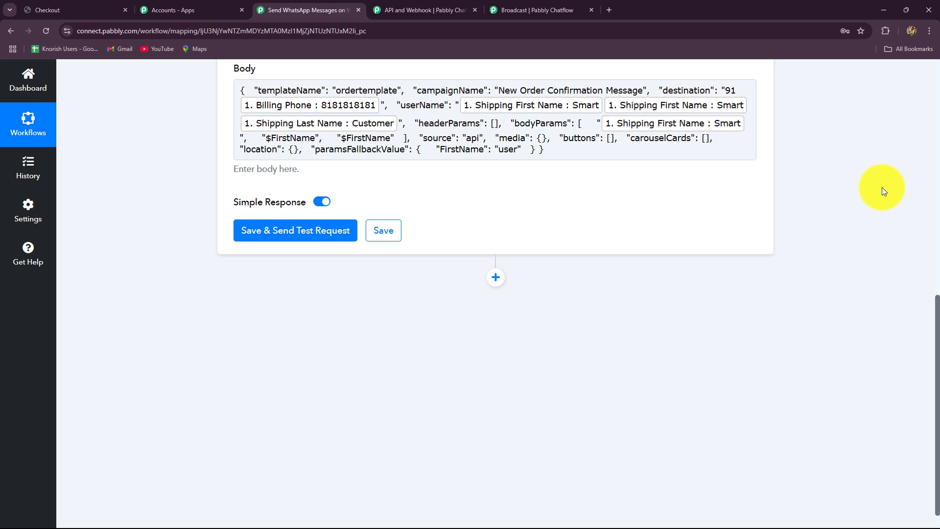
pyautogui.scroll(3, 440, 196)
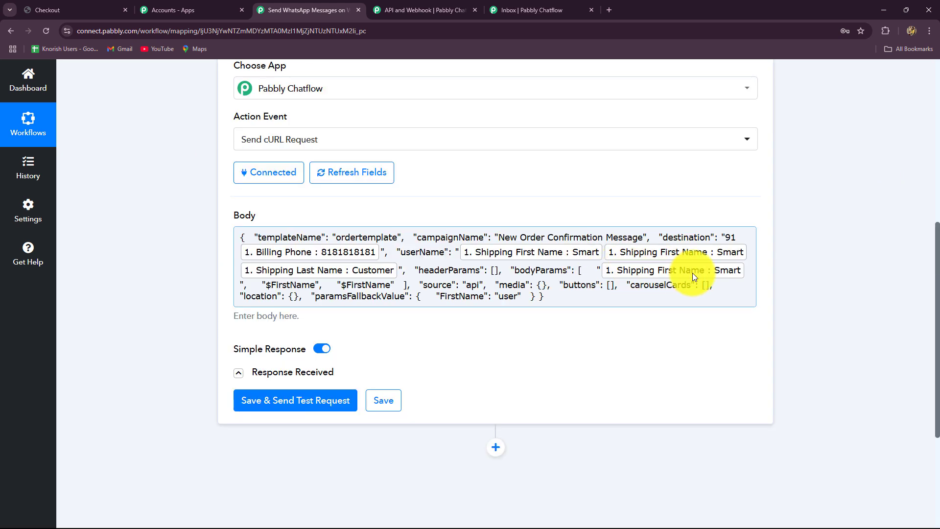
pyautogui.click(315, 286)
pyautogui.press('BackSpace')
pyautogui.press('BackSpace')
pyautogui.press('BackSpace')
pyautogui.press('BackSpace')
pyautogui.press('BackSpace')
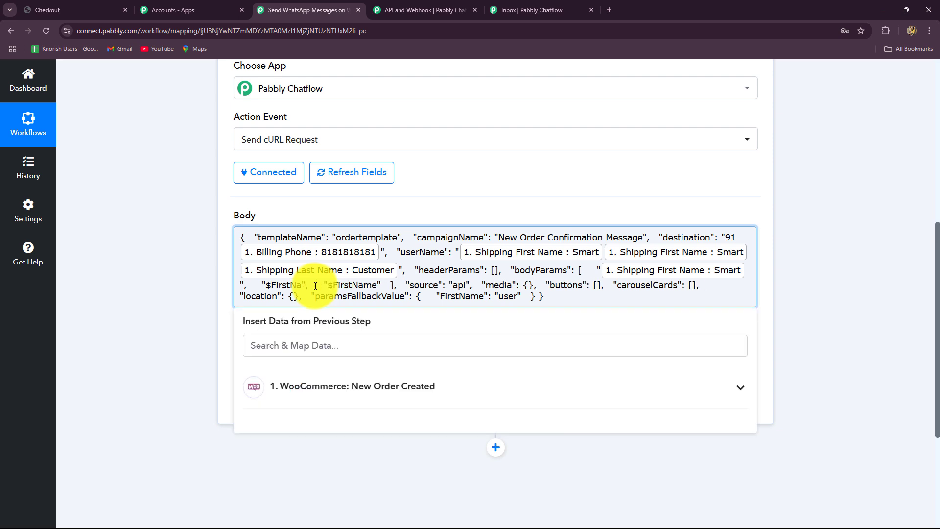
pyautogui.press('BackSpace')
pyautogui.press('BackSpace')
pyautogui.press('BackSpace')
pyautogui.press('BackSpace')
pyautogui.press('BackSpace')
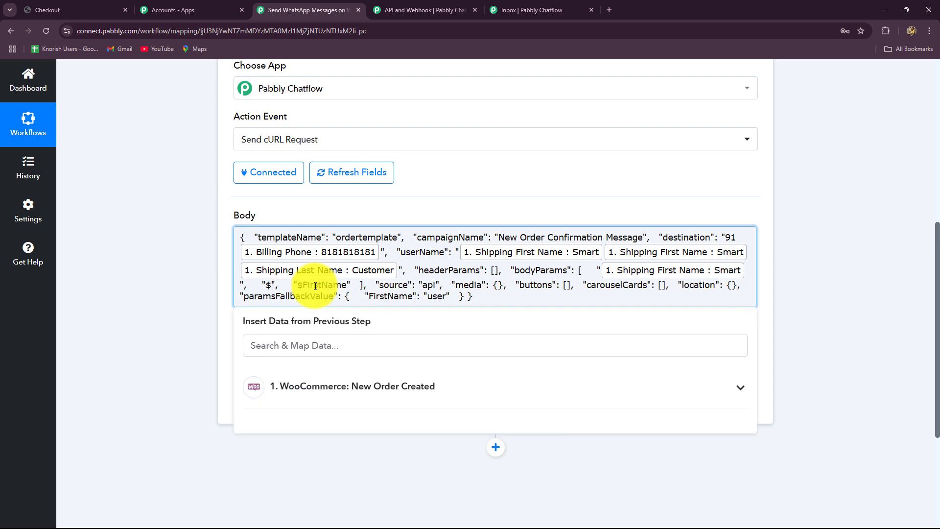
pyautogui.scroll(-4, 321, 240)
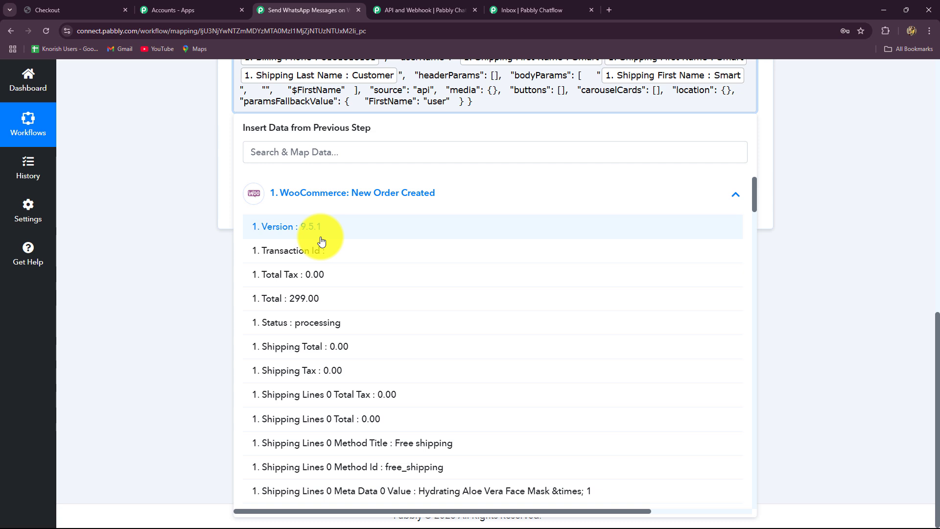
pyautogui.click(284, 152)
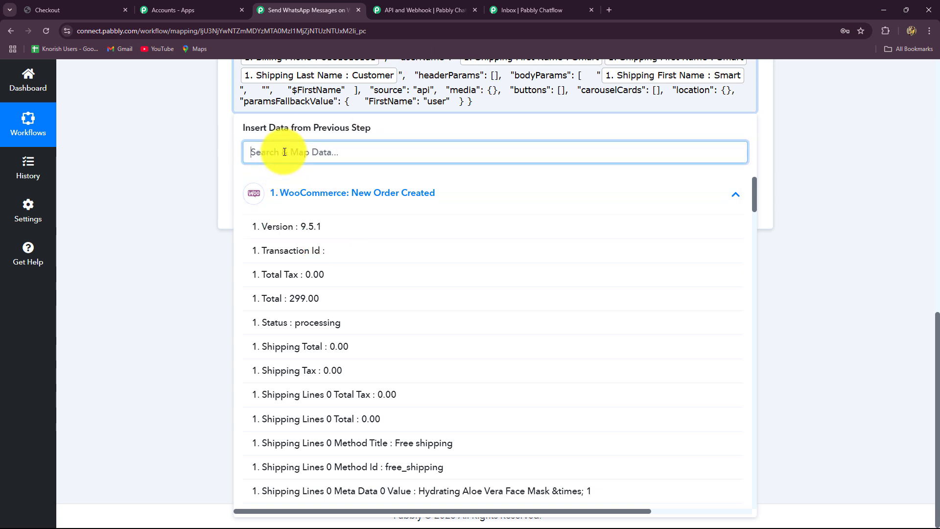
pyautogui.write('name')
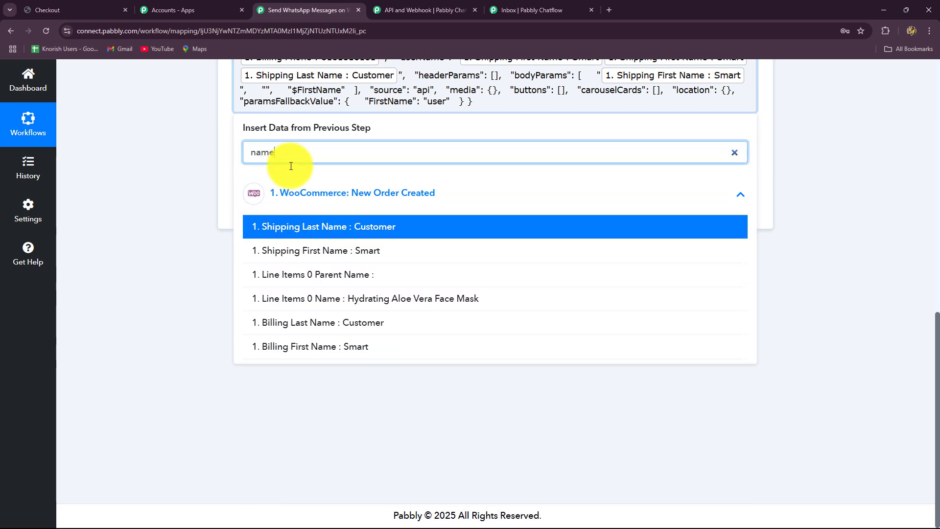
pyautogui.click(266, 298)
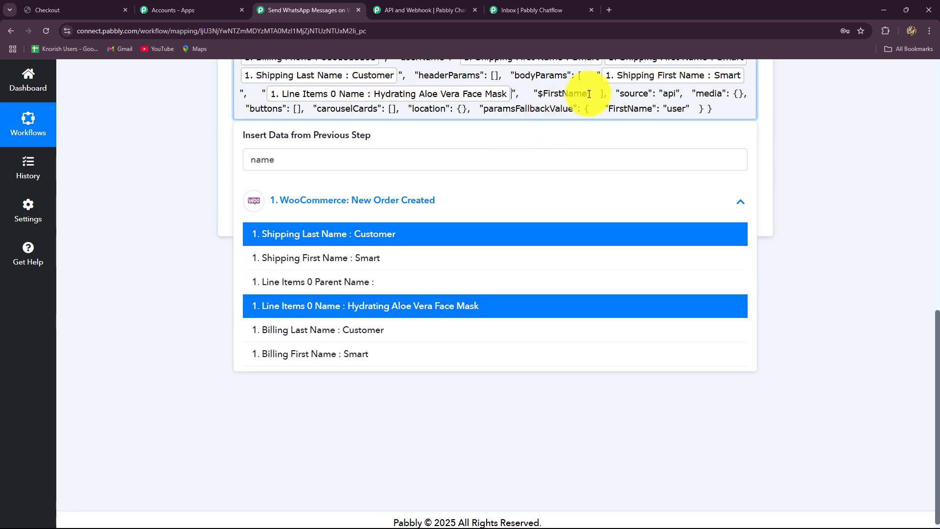
# Delete the third $FirstName placeholder and clear the field search
pyautogui.moveTo(589, 94); pyautogui.dragTo(542, 94)
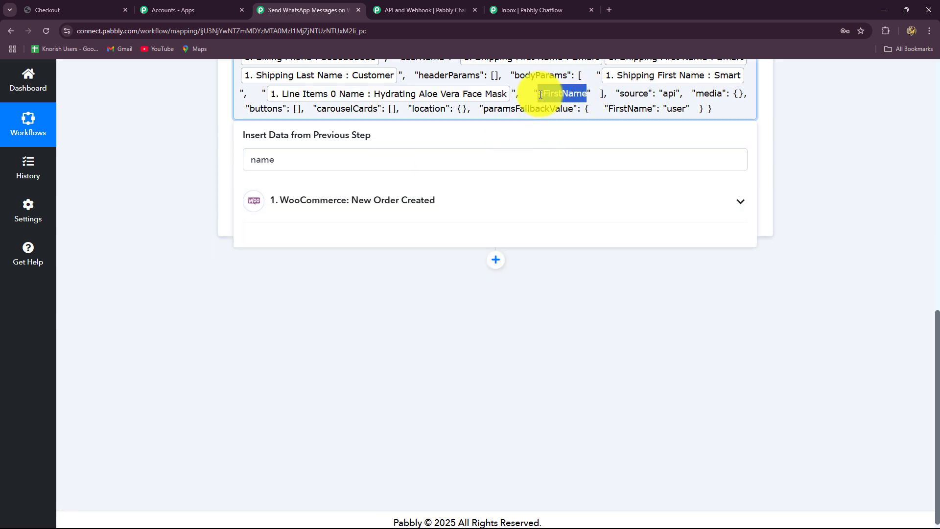
pyautogui.press('BackSpace')
pyautogui.click(350, 155)
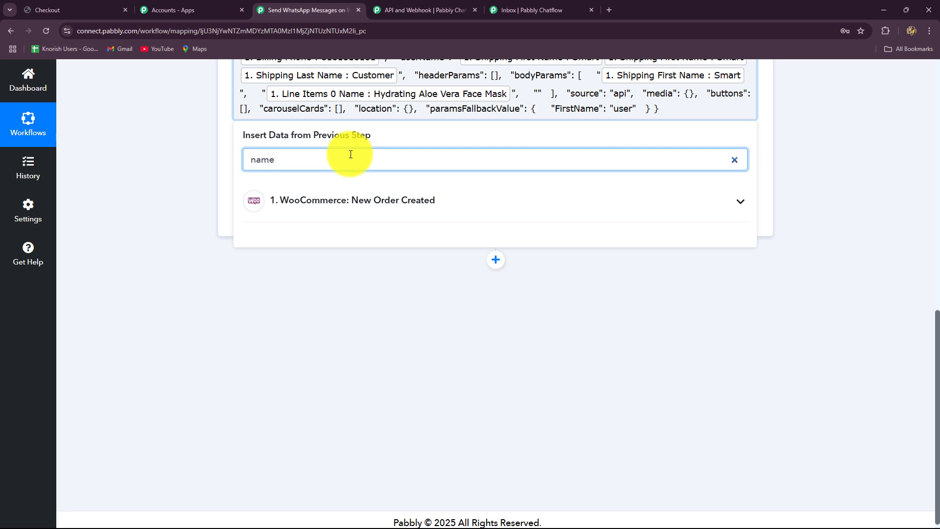
pyautogui.press('BackSpace')
pyautogui.press('BackSpace')
pyautogui.press('BackSpace')
pyautogui.press('BackSpace')
# Map the order Number (112085) into the third message parameter
pyautogui.write('numb')
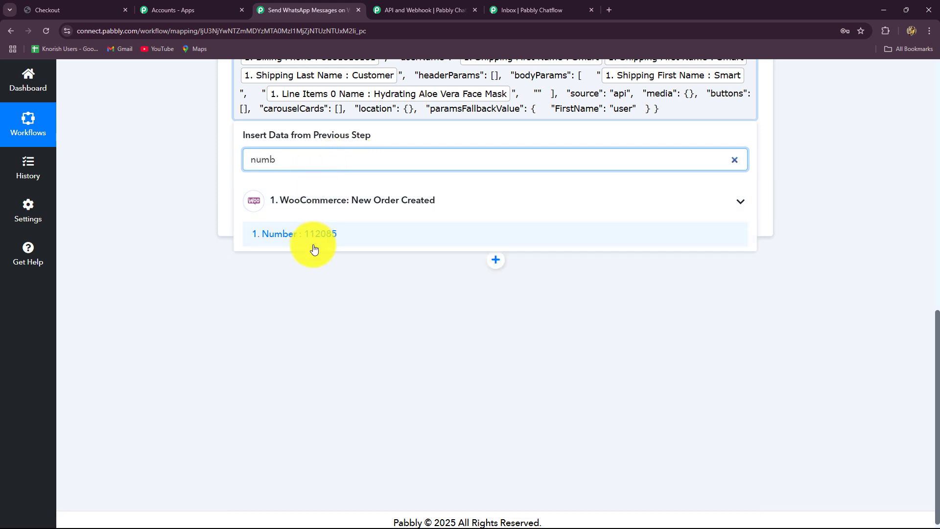
pyautogui.click(319, 230)
pyautogui.click(794, 193)
pyautogui.scroll(2, 466, 172)
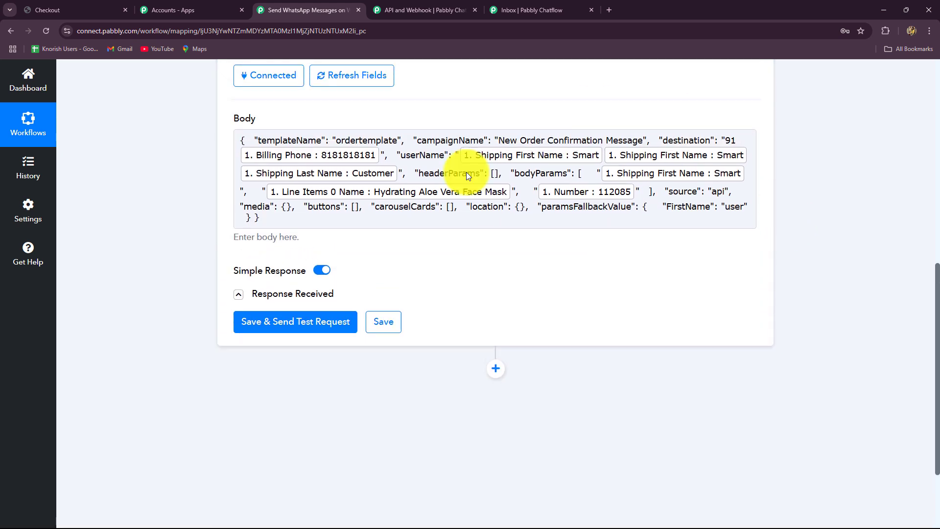
pyautogui.scroll(-2, 483, 298)
# Save and send a test request, checking the accepted status and recipient in the response
pyautogui.click(332, 208)
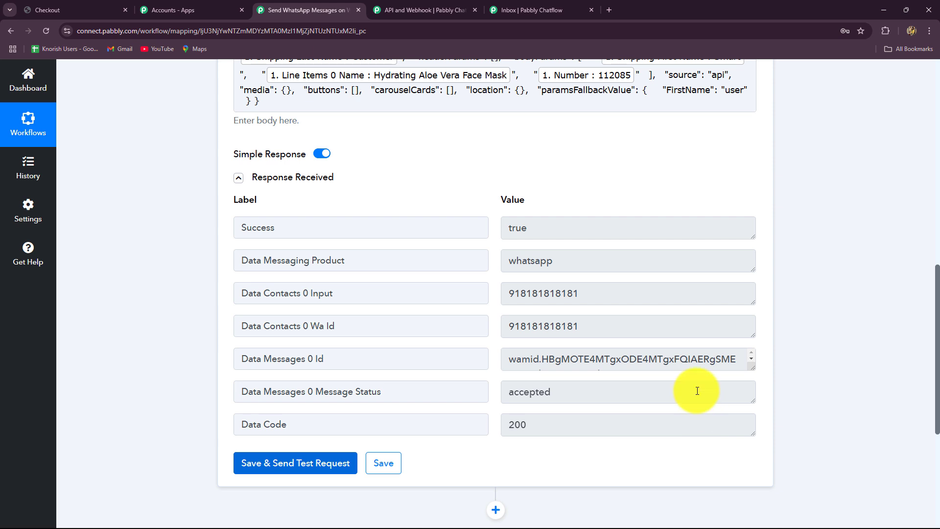
pyautogui.doubleClick(509, 391)
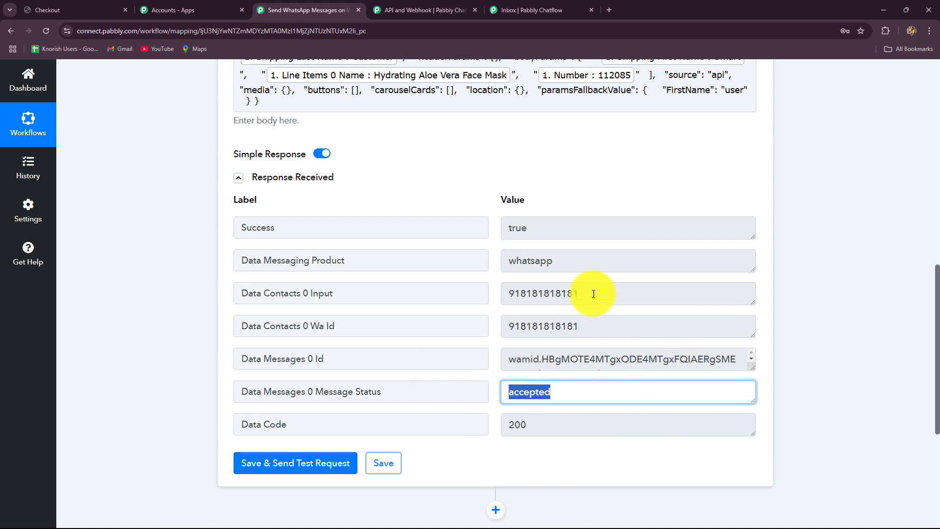
pyautogui.doubleClick(610, 294)
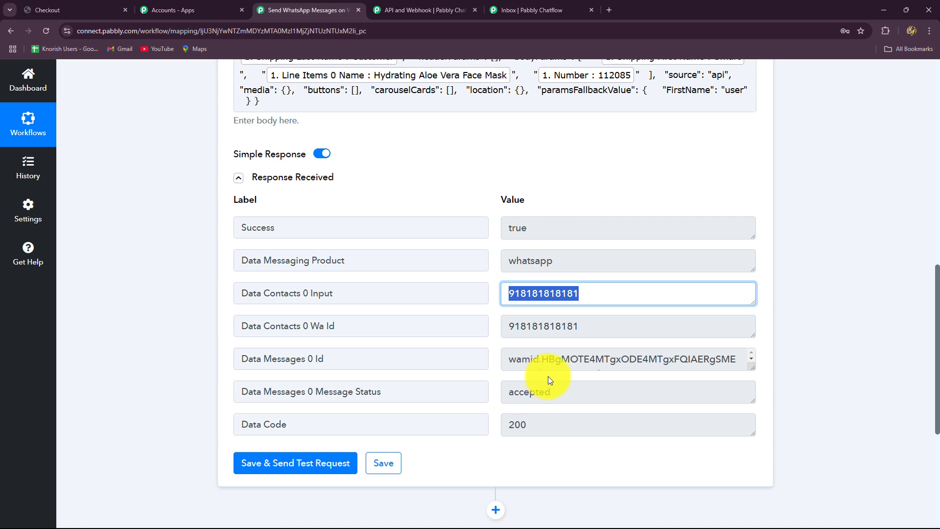
# Verify the order 112085 message in the Chatflow inbox, then collapse the Connect action step
pyautogui.click(506, 12)
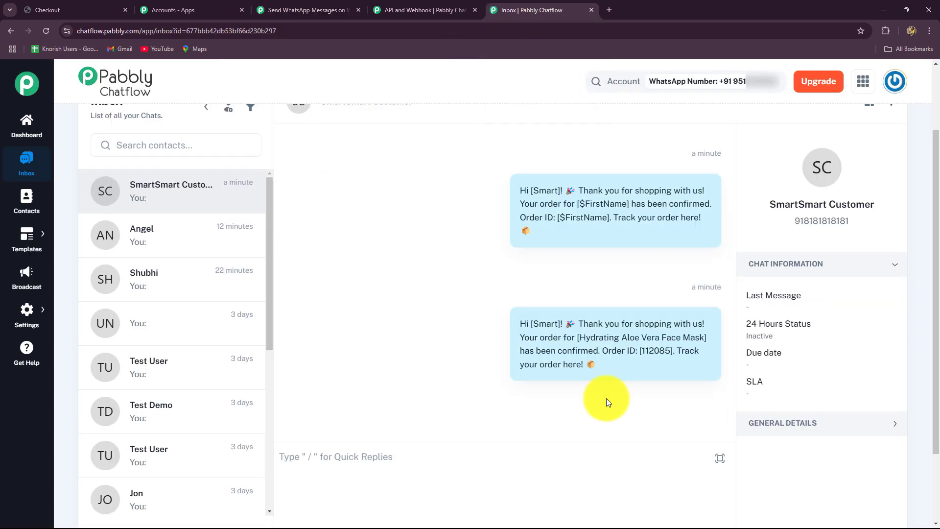
pyautogui.moveTo(524, 329)
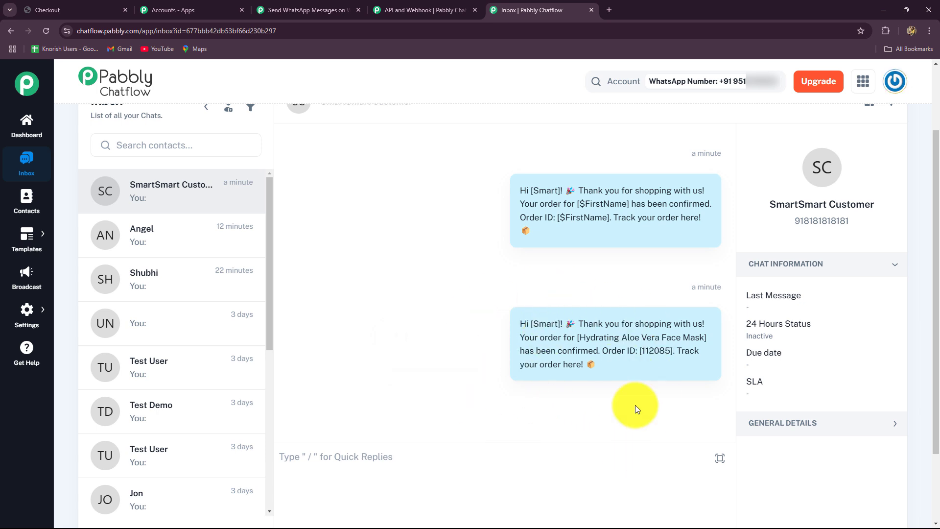
pyautogui.click(330, 7)
pyautogui.scroll(10, 924, 379)
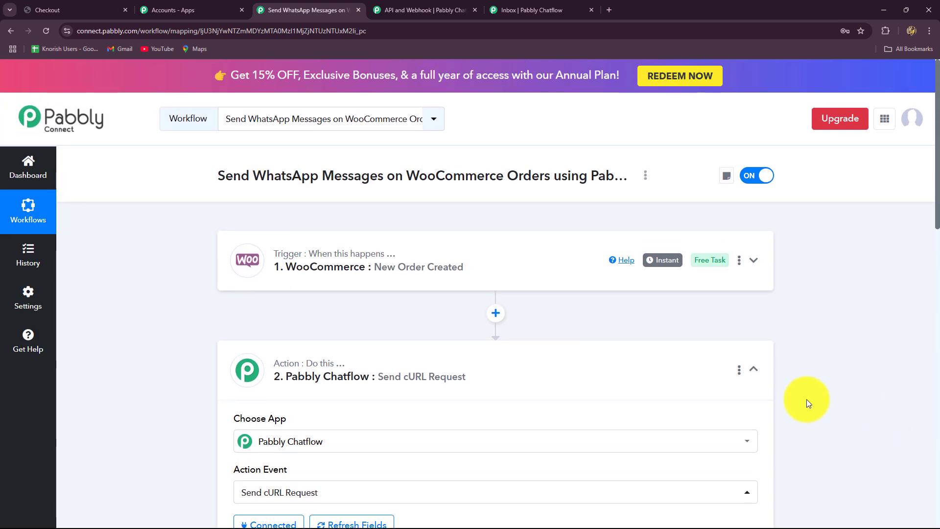
pyautogui.click(752, 369)
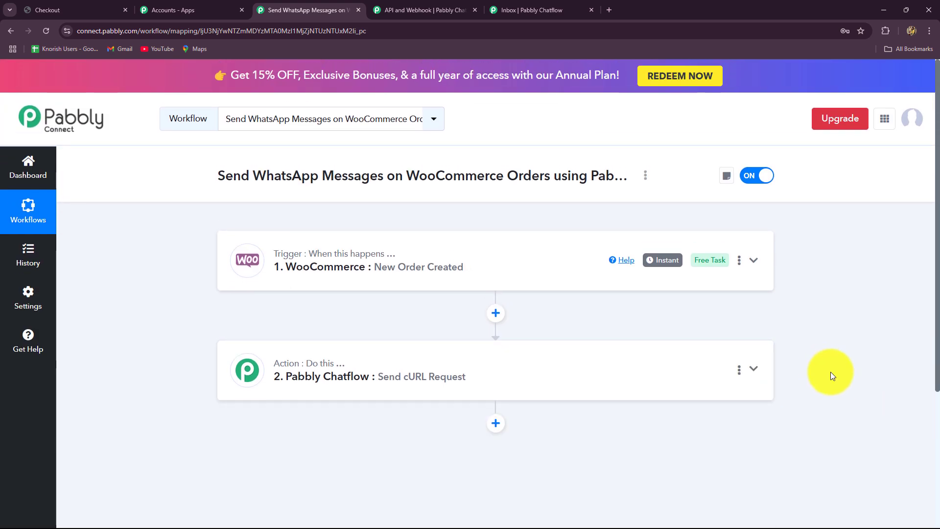